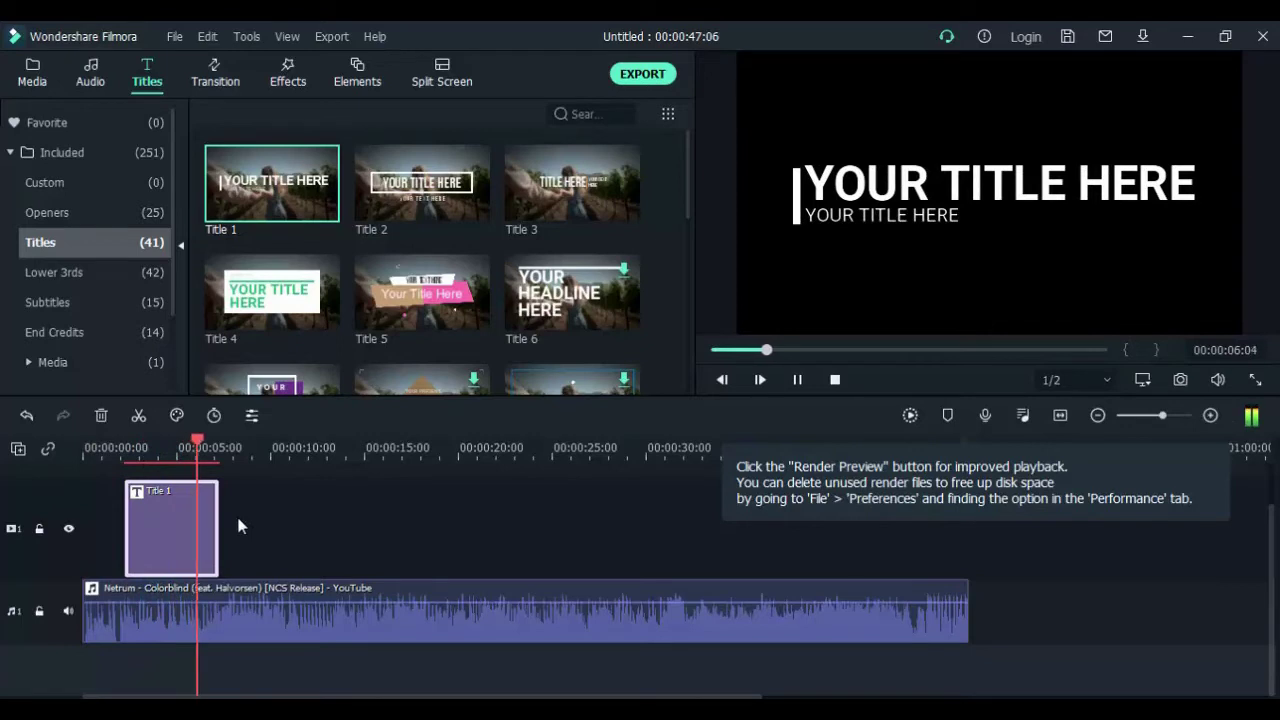
- Move the Title 1 clip so it starts at the first lyric of the song, at 00:00:06:13
{"action": "key", "text": "space"}
{"action": "left_click_drag", "start_coordinate": [198, 515], "coordinate": [244, 516]}
{"action": "left_click_drag", "start_coordinate": [215, 441], "coordinate": [206, 441]}
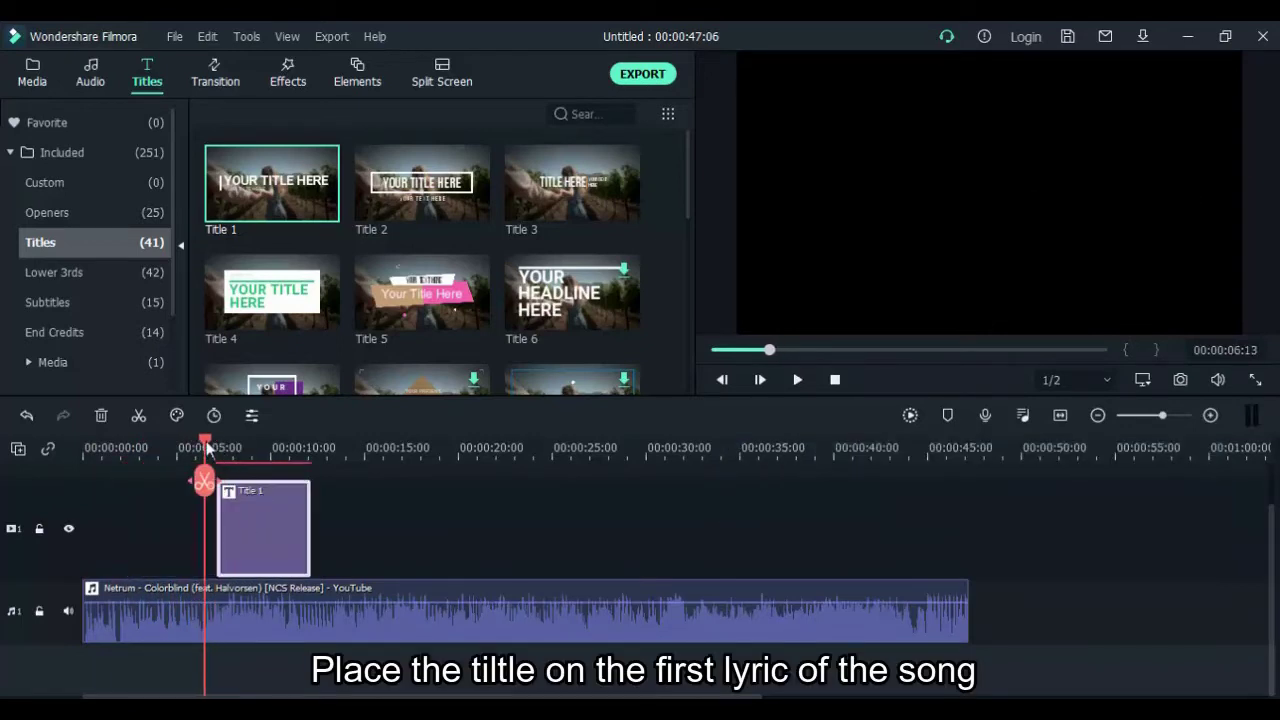
{"action": "left_click_drag", "start_coordinate": [263, 530], "coordinate": [257, 542]}
- Set the title's small text to size 32 and delete the large text and the vertical bar in advanced text editing
{"action": "double_click", "coordinate": [252, 536]}
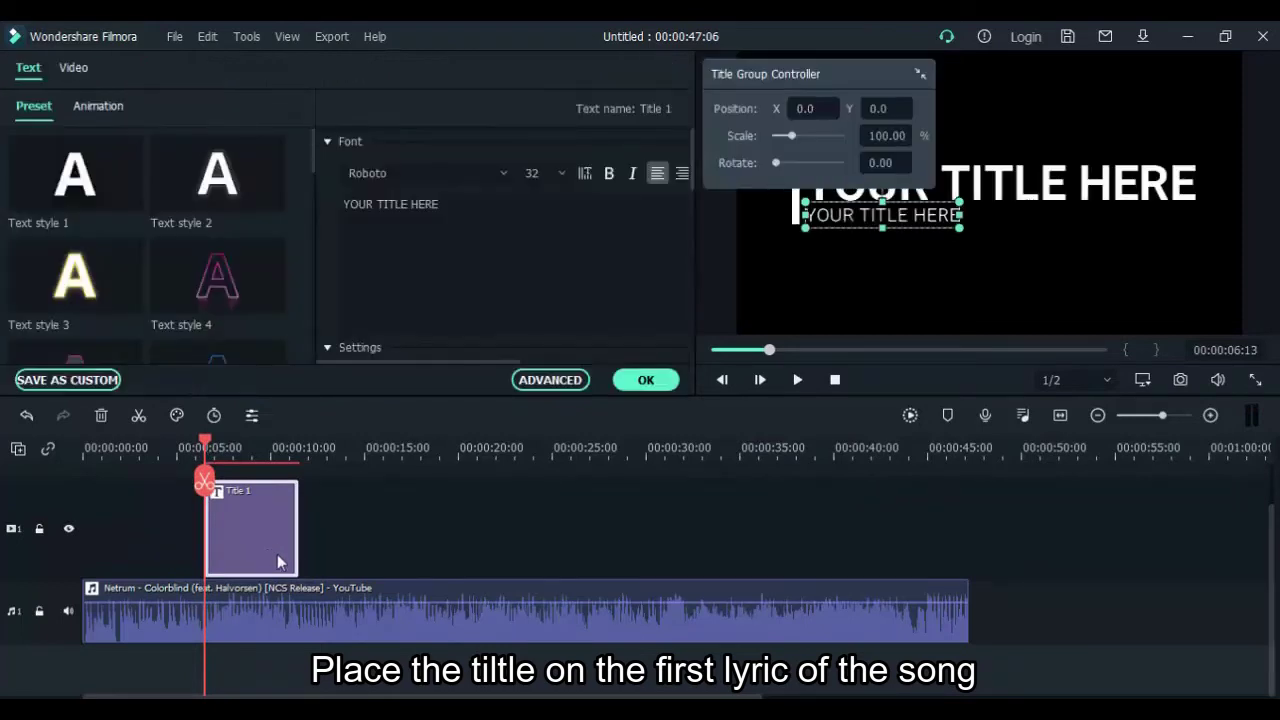
{"action": "left_click", "coordinate": [532, 173]}
{"action": "left_click", "coordinate": [572, 386]}
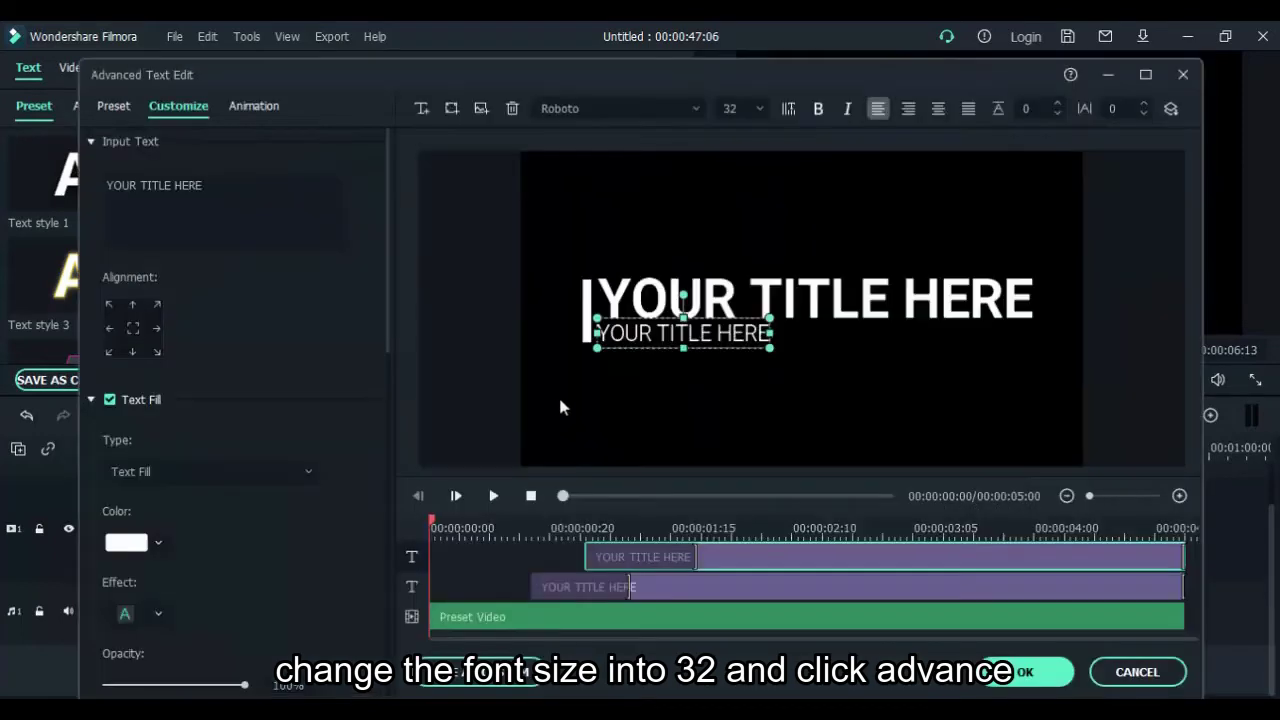
{"action": "left_click", "coordinate": [731, 316]}
{"action": "key", "text": "Delete"}
{"action": "left_click", "coordinate": [717, 595]}
{"action": "key", "text": "Delete"}
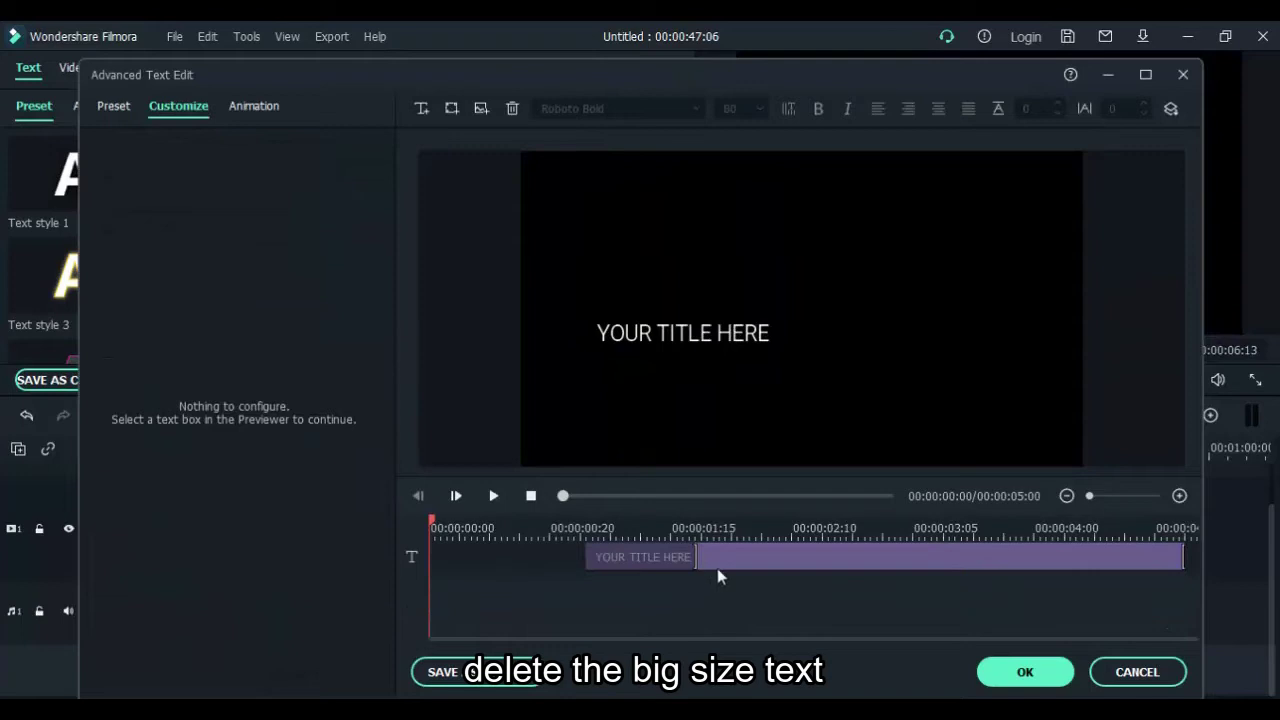
- Center-align the remaining title text and place it in the middle of the frame
{"action": "left_click", "coordinate": [726, 330]}
{"action": "left_click", "coordinate": [937, 110]}
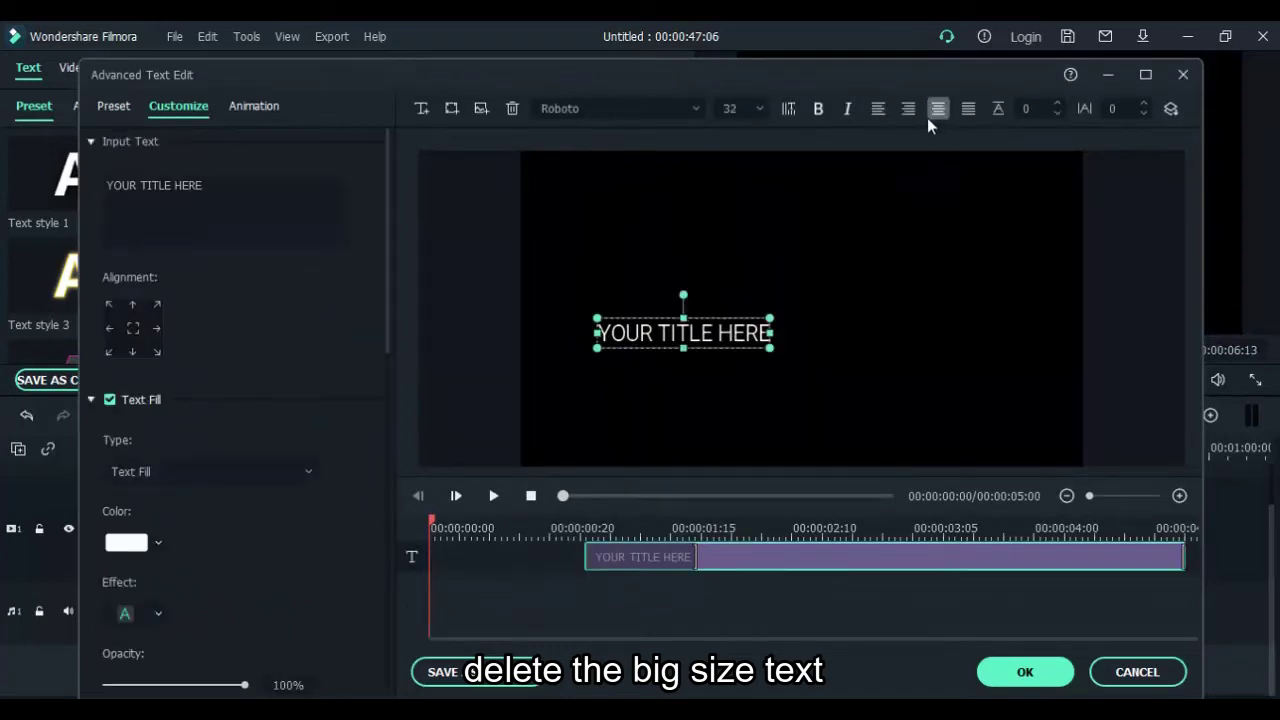
{"action": "left_click", "coordinate": [1025, 671]}
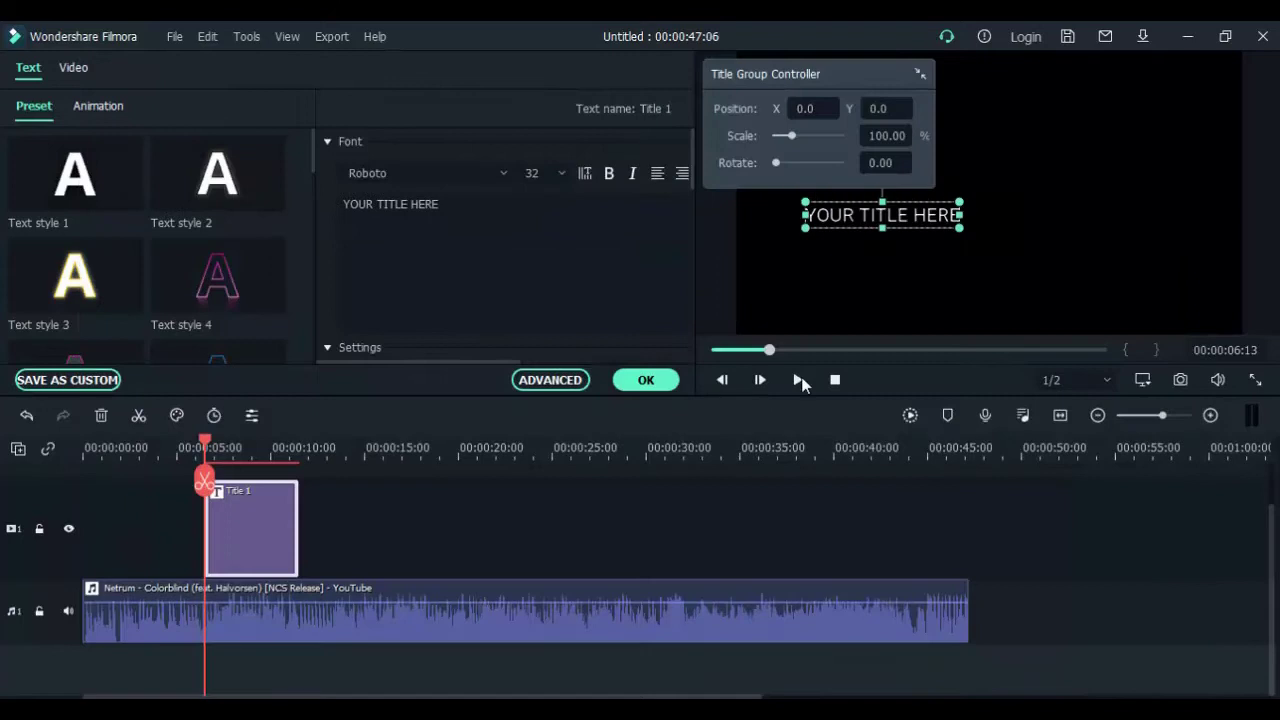
{"action": "left_click_drag", "start_coordinate": [921, 214], "coordinate": [1030, 193]}
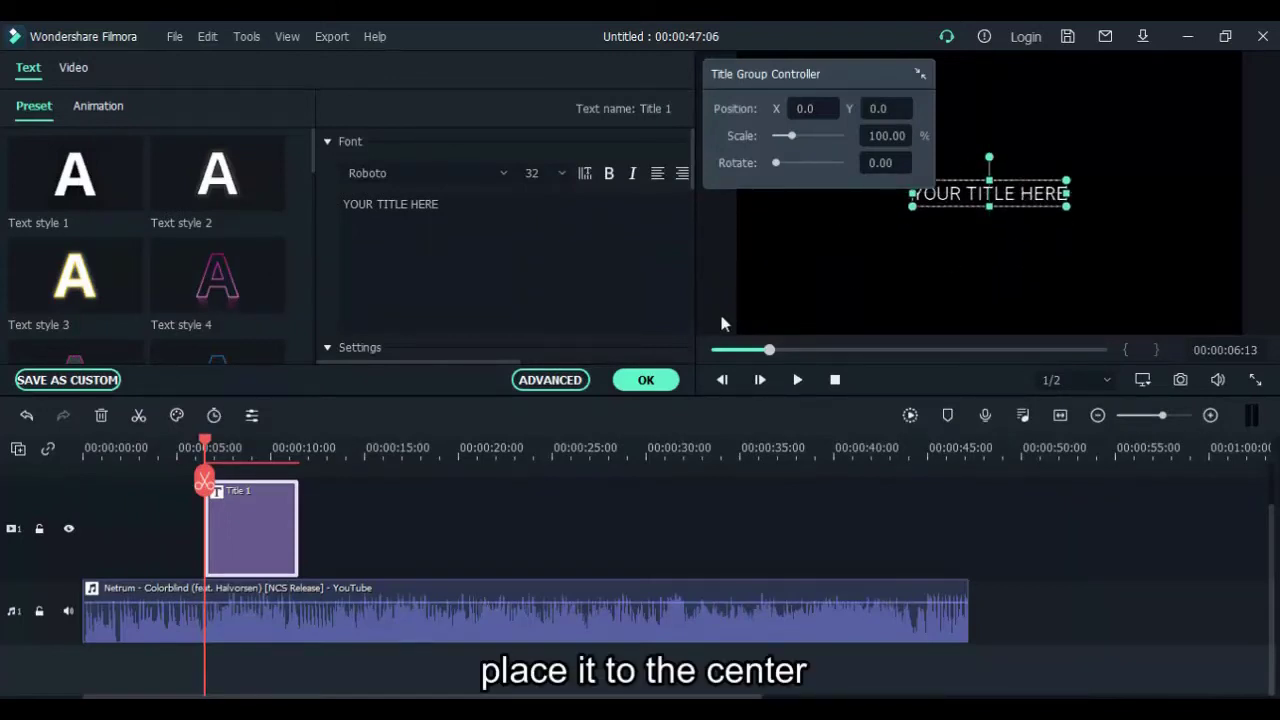
- Change the title's font to ReklameScript-RegularDEMO
{"action": "left_click", "coordinate": [458, 173]}
{"action": "left_click", "coordinate": [506, 174]}
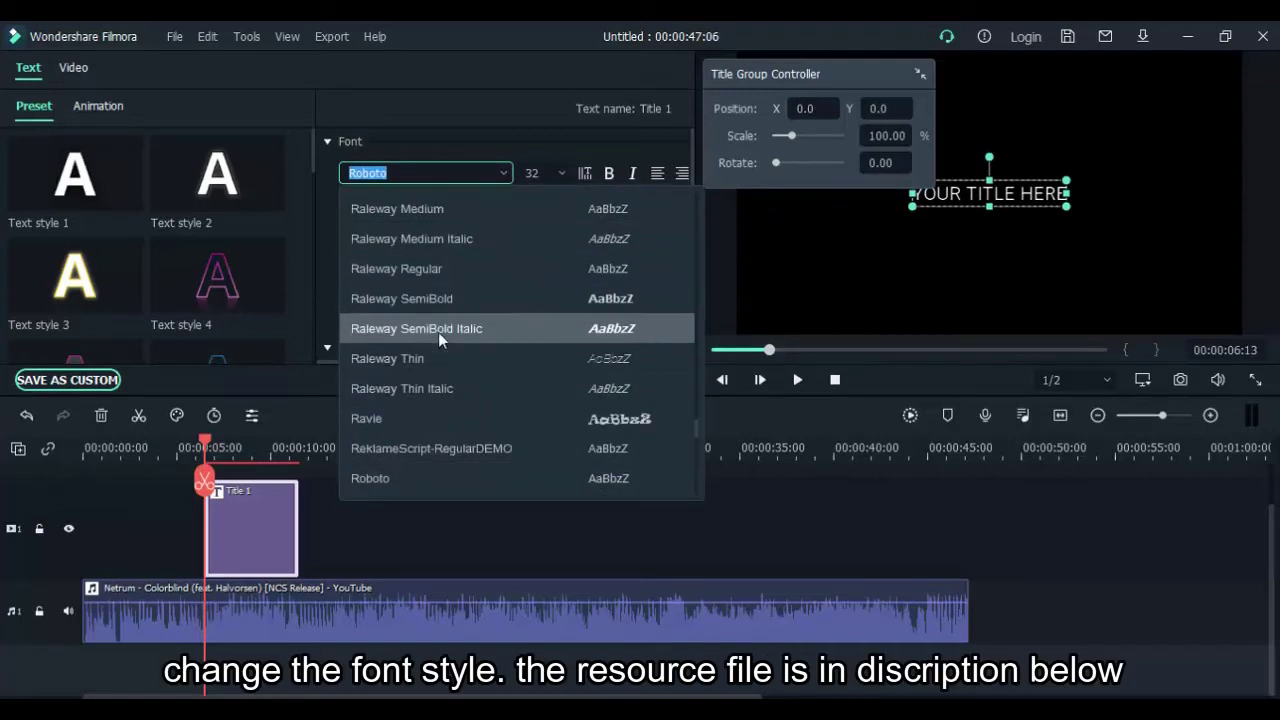
{"action": "left_click", "coordinate": [438, 330]}
{"action": "left_click", "coordinate": [500, 176]}
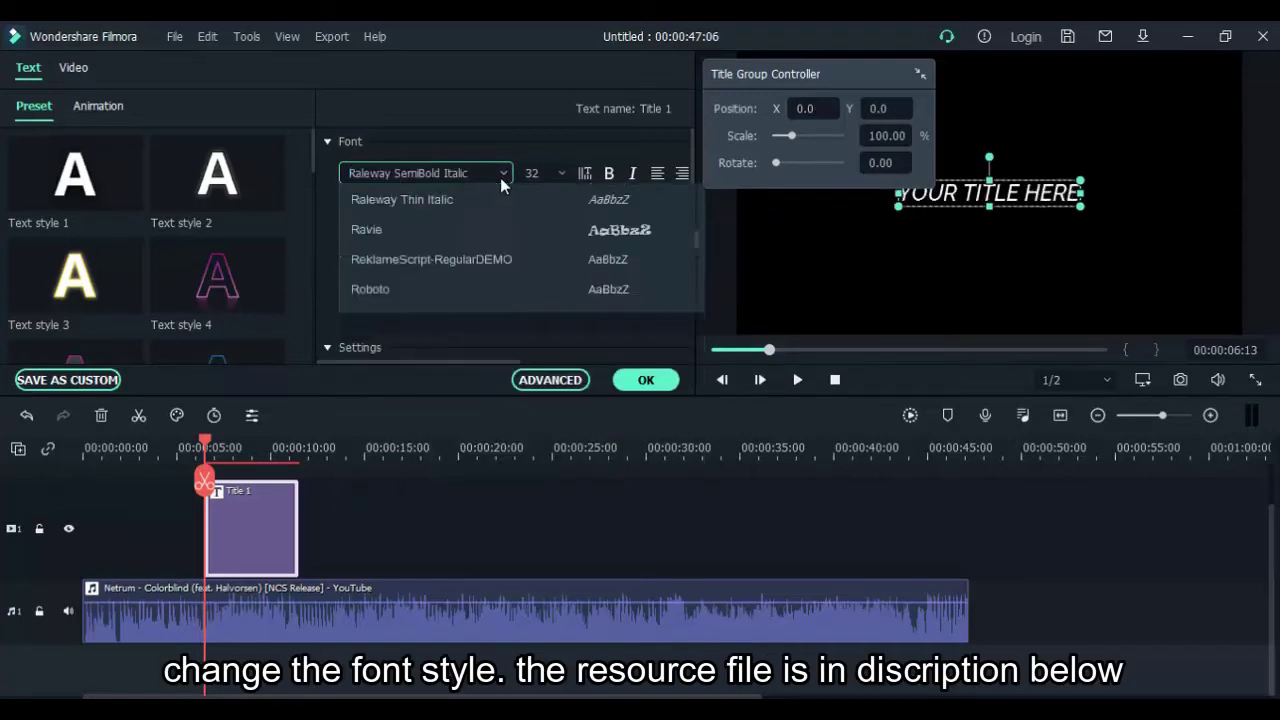
{"action": "left_click", "coordinate": [424, 448]}
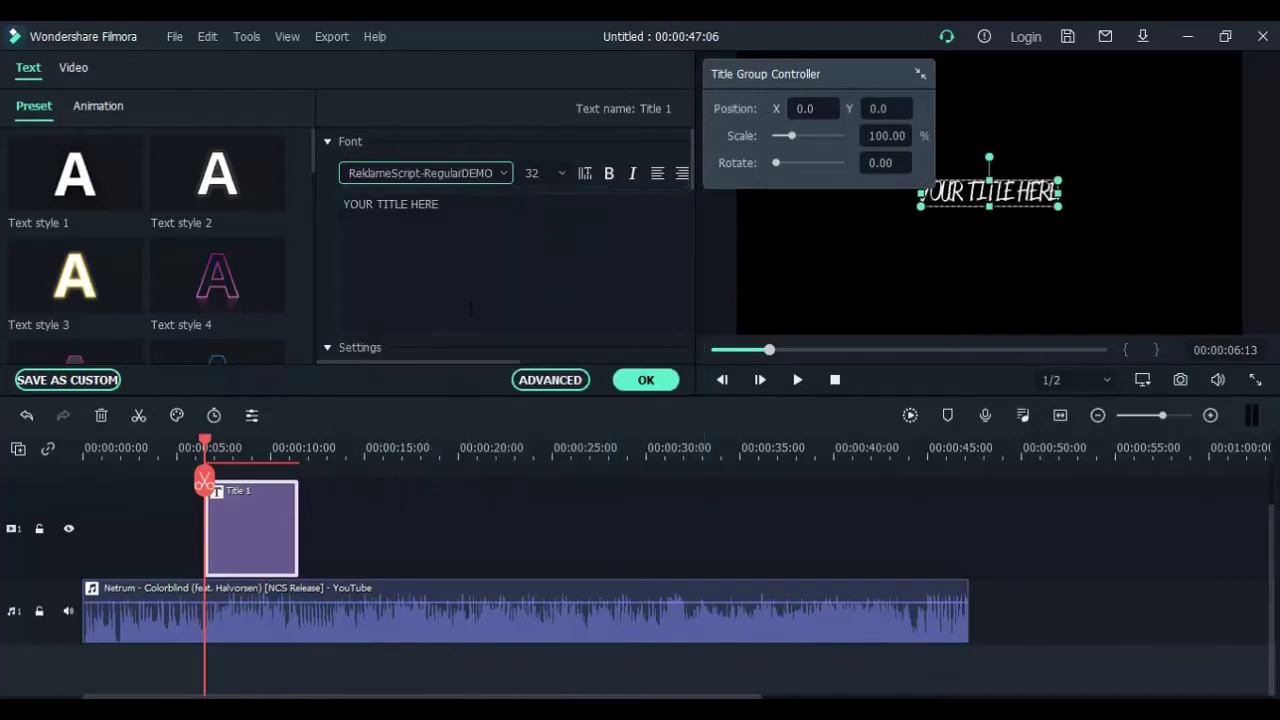
- Replace the title text with the lyric "Sink down in emotions / feel like I never did before" from the lyrics file in Notepad
{"action": "left_click", "coordinate": [571, 288]}
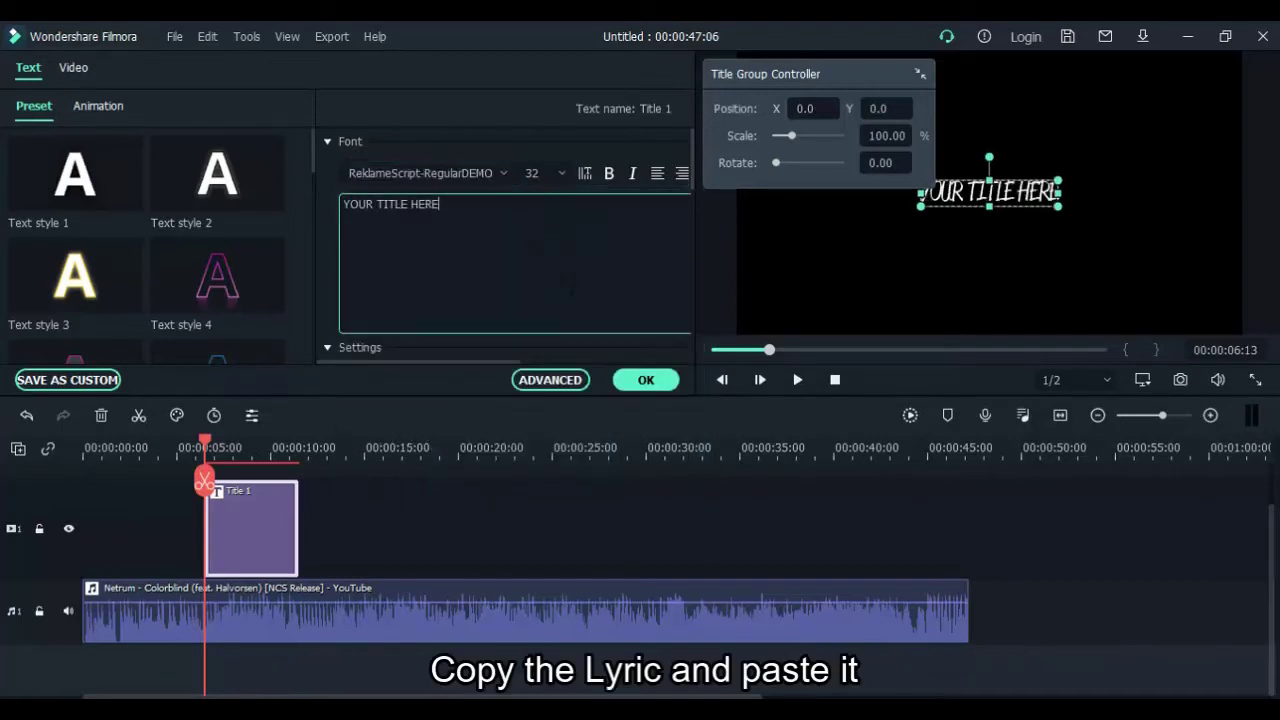
{"action": "key", "text": "alt+Tab"}
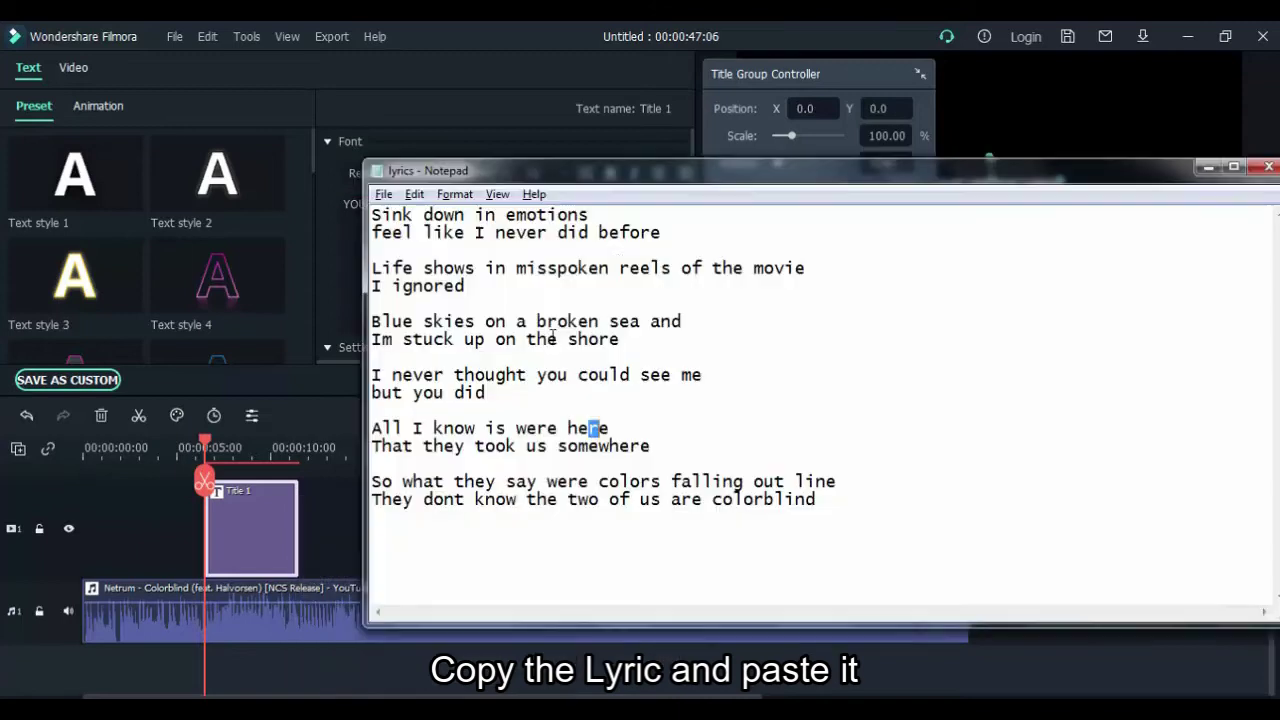
{"action": "left_click_drag", "start_coordinate": [673, 234], "coordinate": [385, 217]}
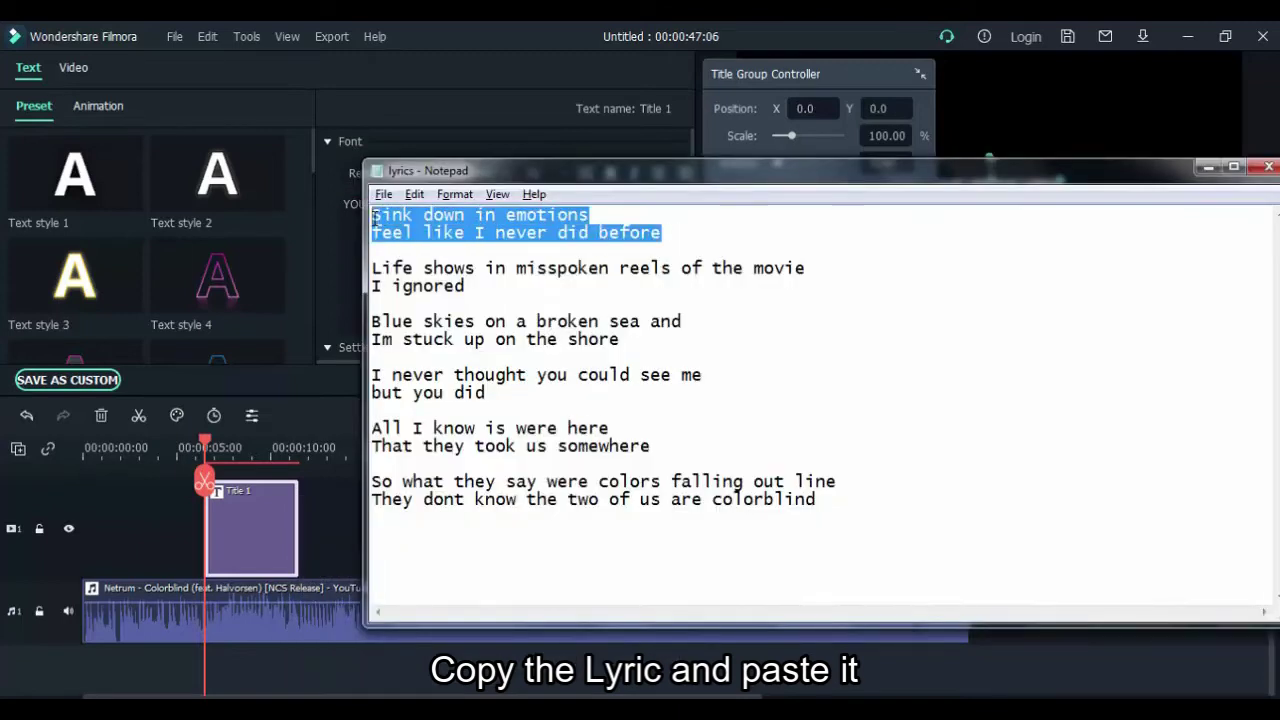
{"action": "key", "text": "alt+Tab"}
{"action": "key", "text": "ctrl+a"}
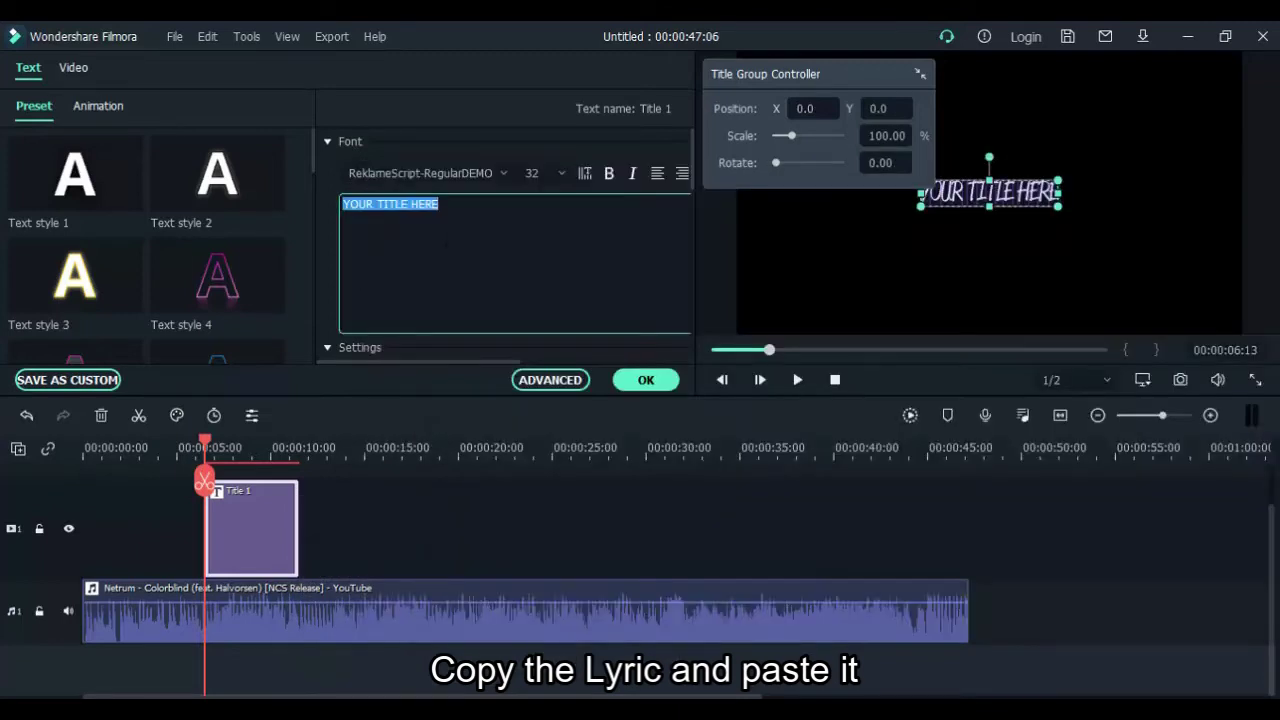
{"action": "type", "text": "Sink down in emotions feel like I never did before"}
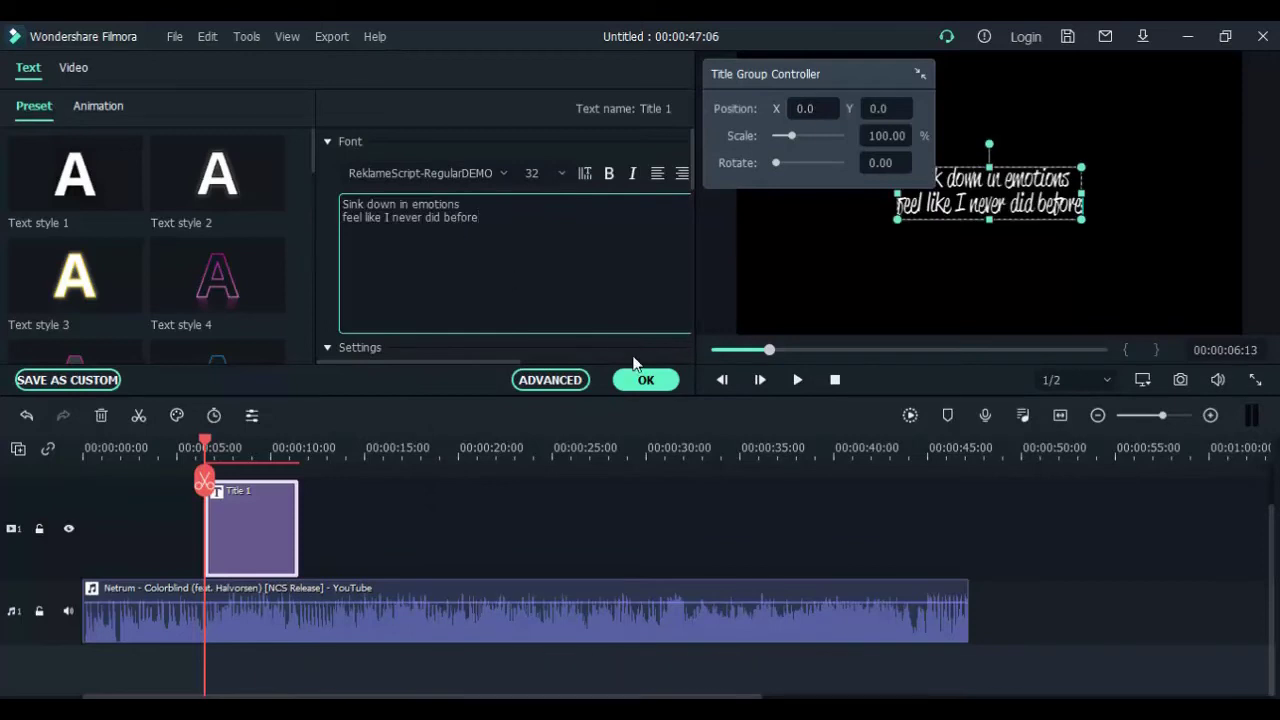
{"action": "left_click", "coordinate": [640, 380]}
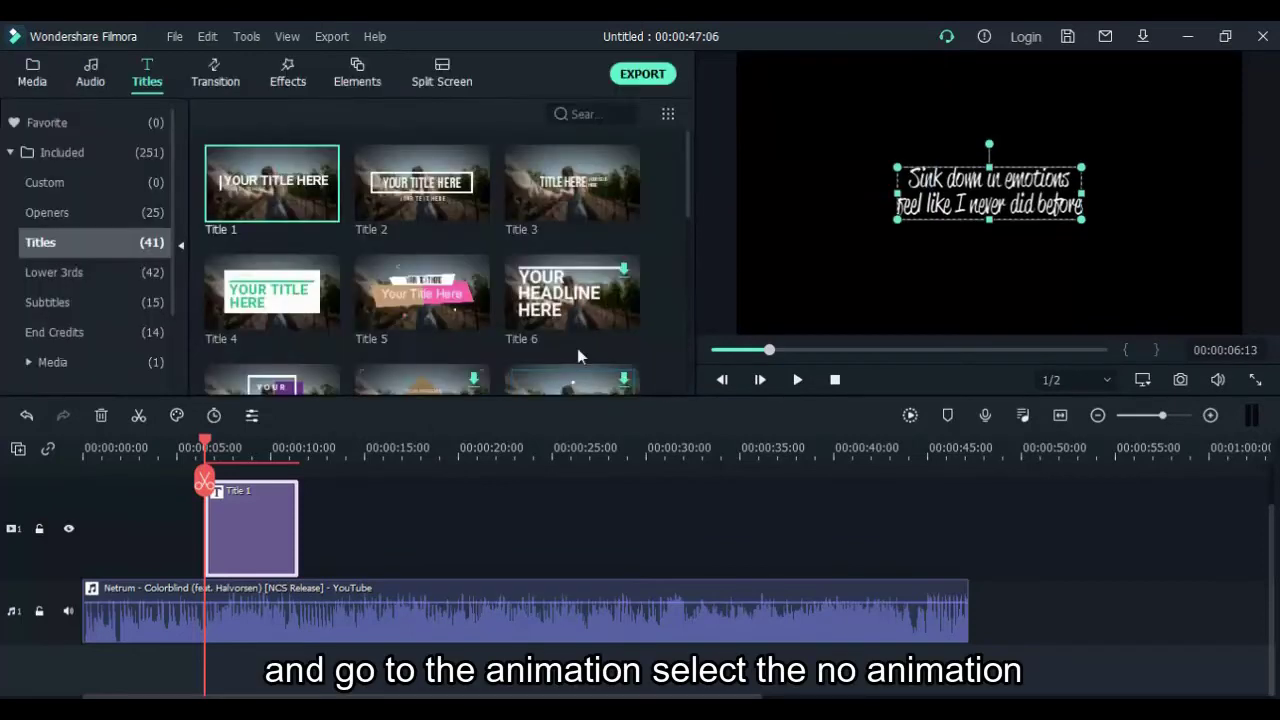
- Apply the No Animation preset to the lyric title
{"action": "double_click", "coordinate": [271, 543]}
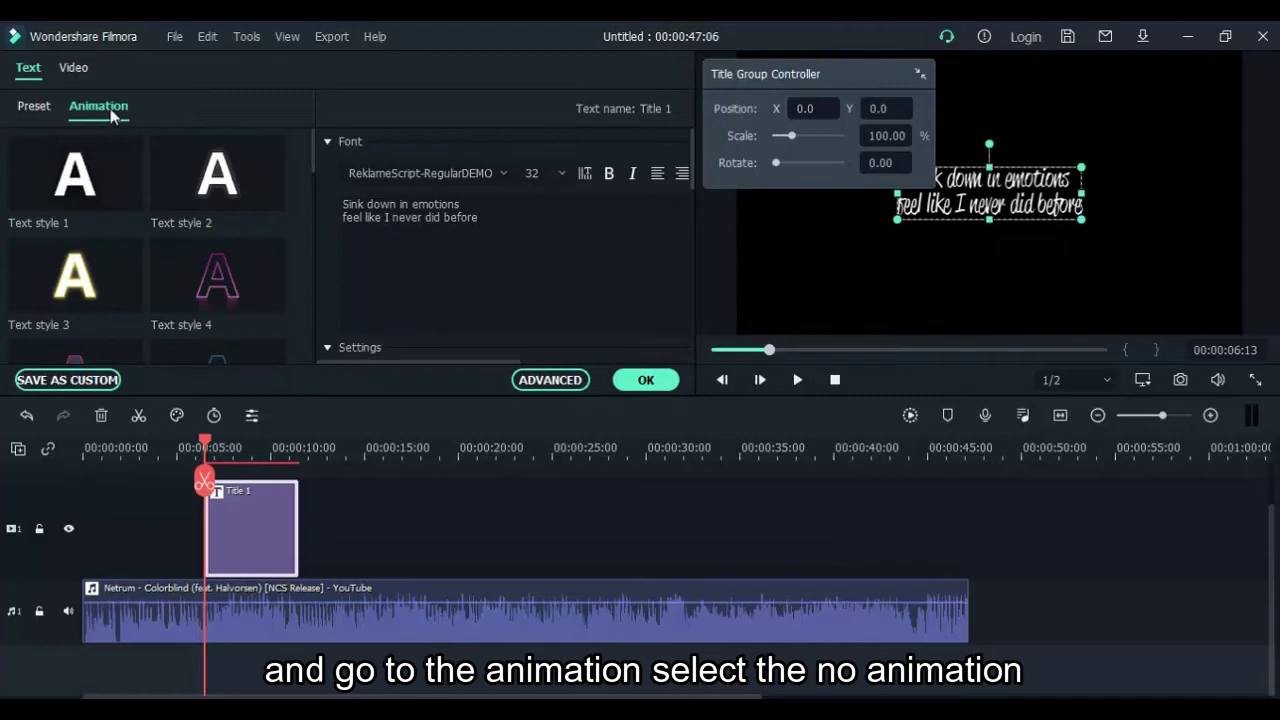
{"action": "left_click", "coordinate": [95, 180]}
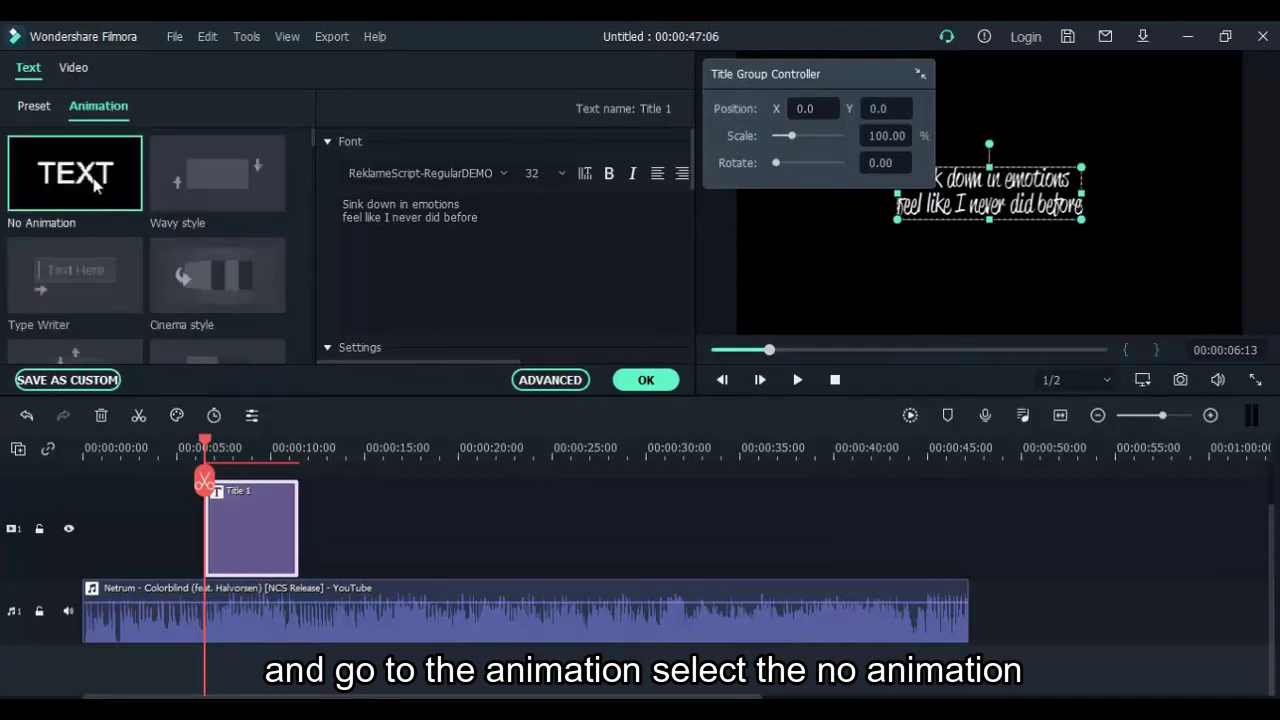
{"action": "left_click", "coordinate": [648, 379]}
- Play the first lyric and move the title clip slightly earlier to match the singing
{"action": "key", "text": "space"}
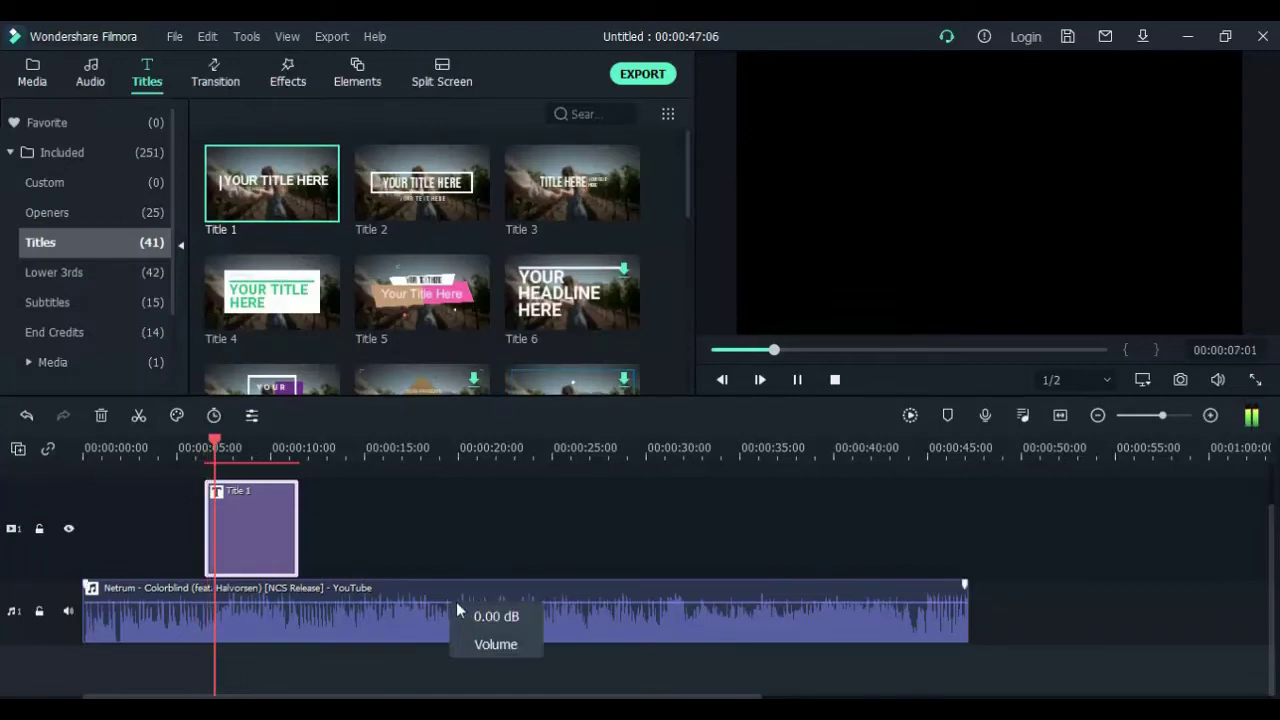
{"action": "key", "text": "space"}
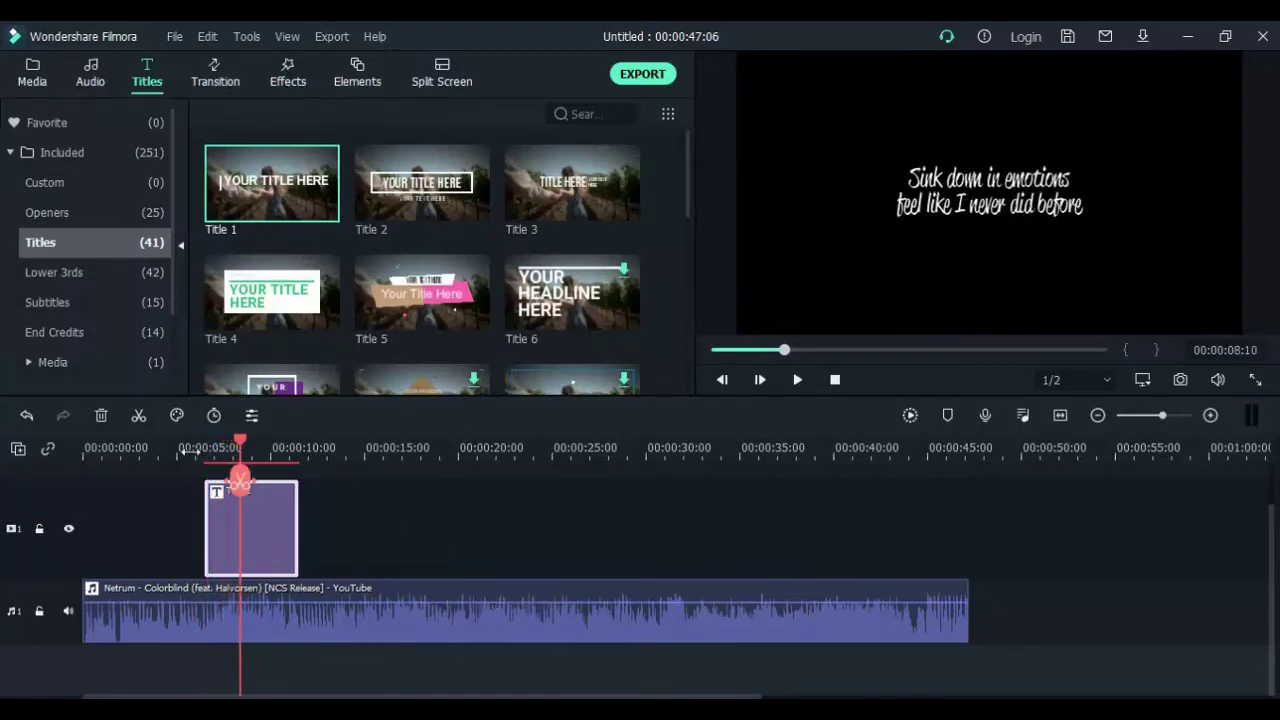
{"action": "left_click", "coordinate": [189, 450]}
{"action": "left_click_drag", "start_coordinate": [251, 530], "coordinate": [240, 537]}
- Play to the end of the first lyric and extend the title clip's end to 00:00:11:22
{"action": "key", "text": "space"}
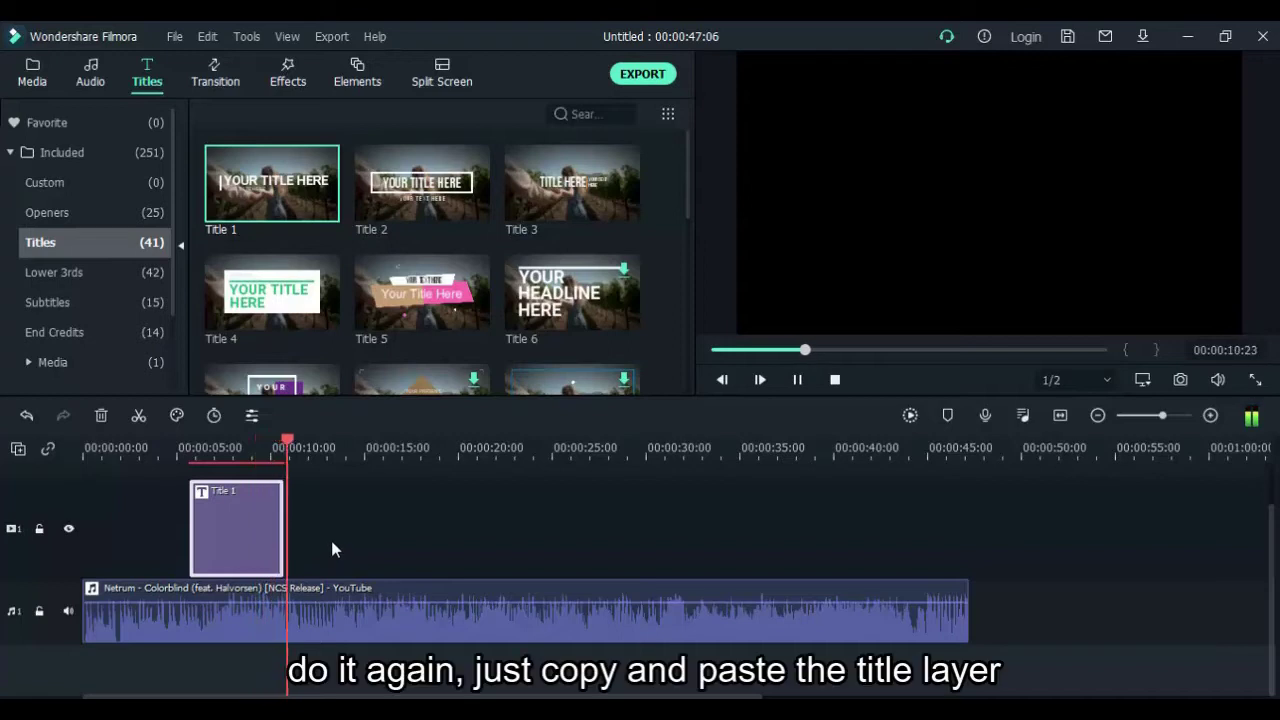
{"action": "key", "text": "space"}
{"action": "left_click_drag", "start_coordinate": [286, 528], "coordinate": [305, 530]}
- Copy the first title clip, paste it directly after the original, and play back from that point
{"action": "key", "text": "ctrl+c"}
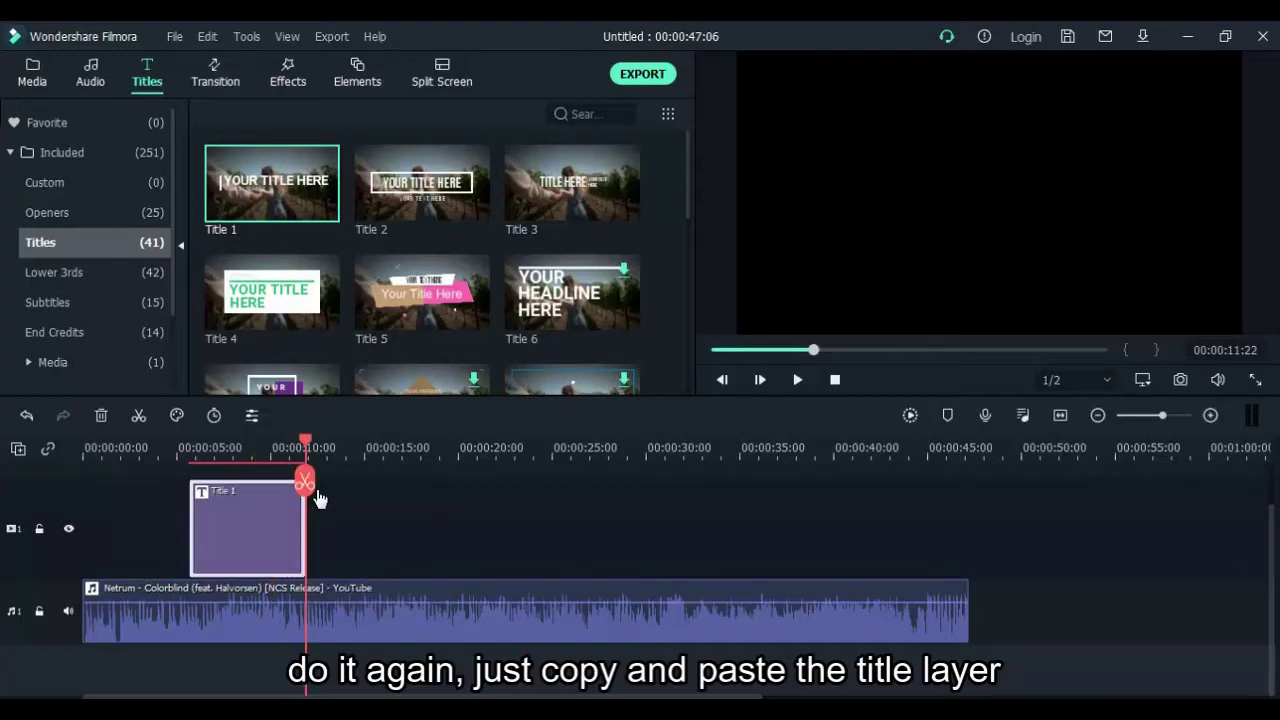
{"action": "key", "text": "ctrl+v"}
{"action": "left_click", "coordinate": [304, 450]}
{"action": "key", "text": "space"}
- Replace the second title's text with "Life shows in misspoken reels of the movie / I ignored" copied from the lyrics file
{"action": "double_click", "coordinate": [394, 534]}
{"action": "key", "text": "alt+Tab"}
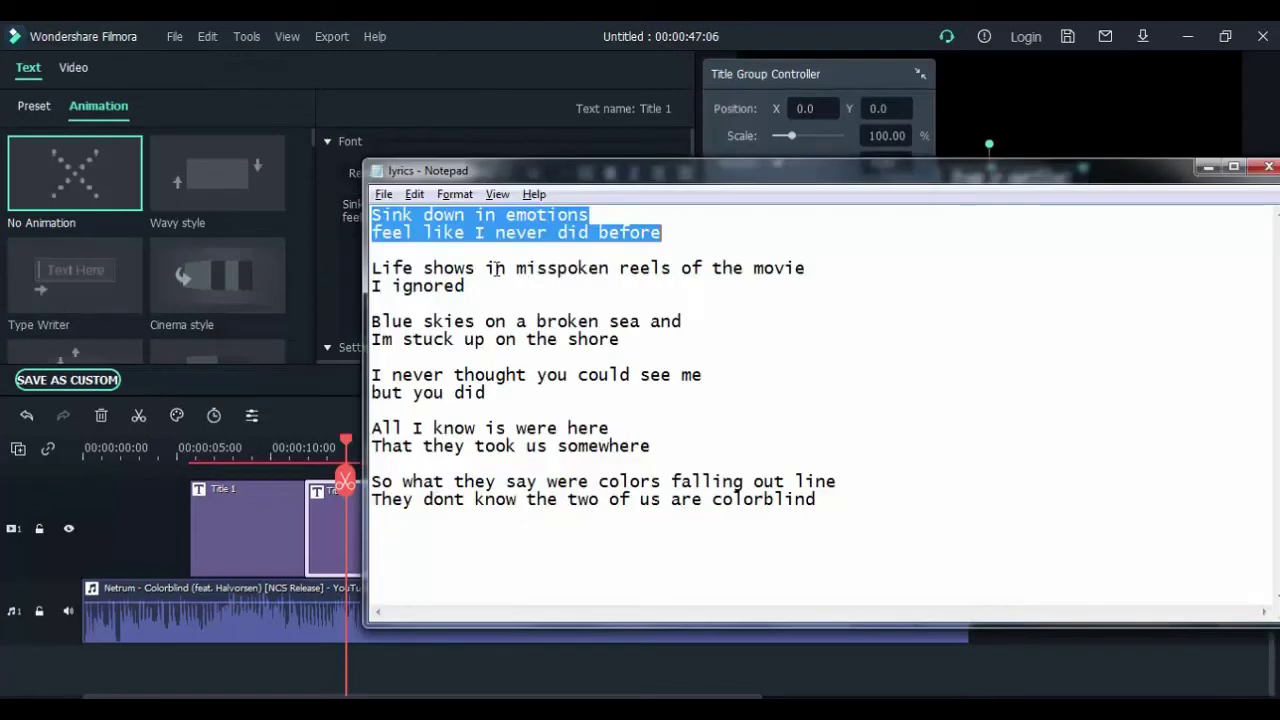
{"action": "left_click_drag", "start_coordinate": [485, 290], "coordinate": [371, 268]}
{"action": "key", "text": "ctrl+c"}
{"action": "key", "text": "alt+Tab"}
{"action": "key", "text": "ctrl+a"}
{"action": "key", "text": "ctrl+v"}
{"action": "left_click", "coordinate": [645, 380]}
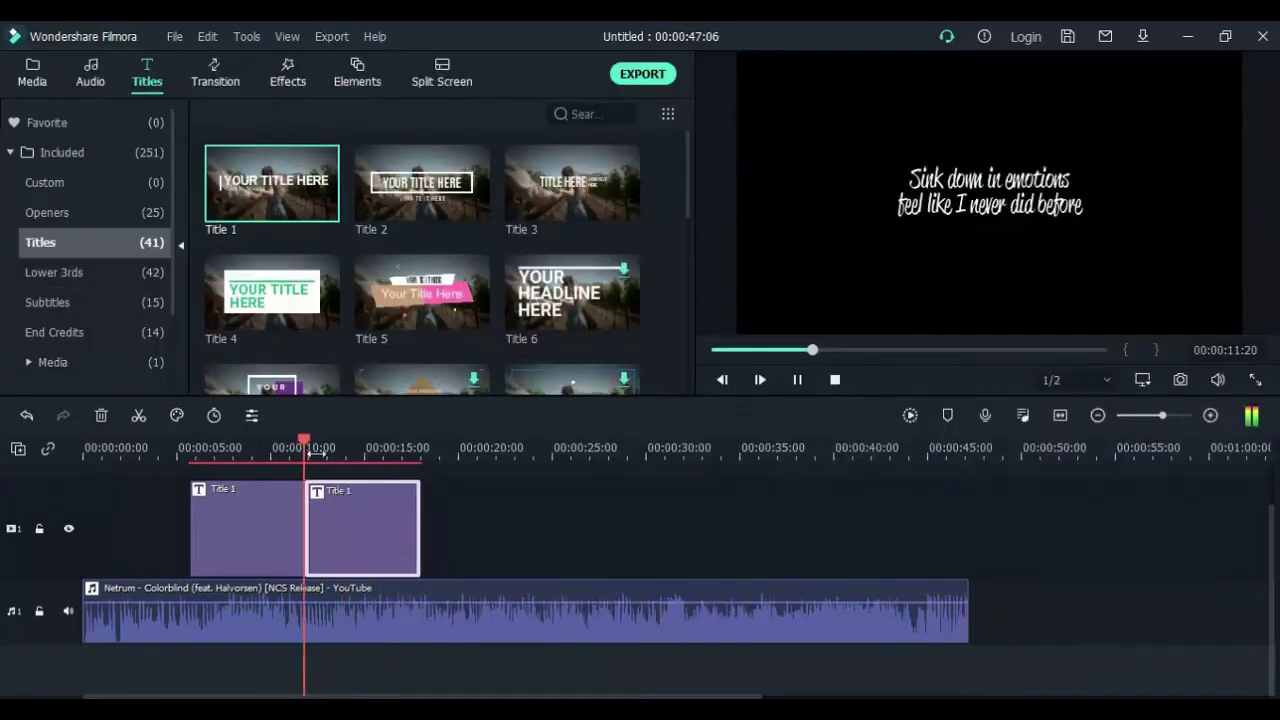
- Set the third title's text to "Blue skies on a broken sea and / Im stuck up on the shore" from the lyrics file
{"action": "double_click", "coordinate": [402, 542]}
{"action": "key", "text": "alt+Tab"}
{"action": "left_click_drag", "start_coordinate": [622, 340], "coordinate": [374, 322]}
{"action": "key", "text": "ctrl+c"}
{"action": "key", "text": "alt+Tab"}
{"action": "key", "text": "ctrl+v"}
{"action": "left_click", "coordinate": [645, 380]}
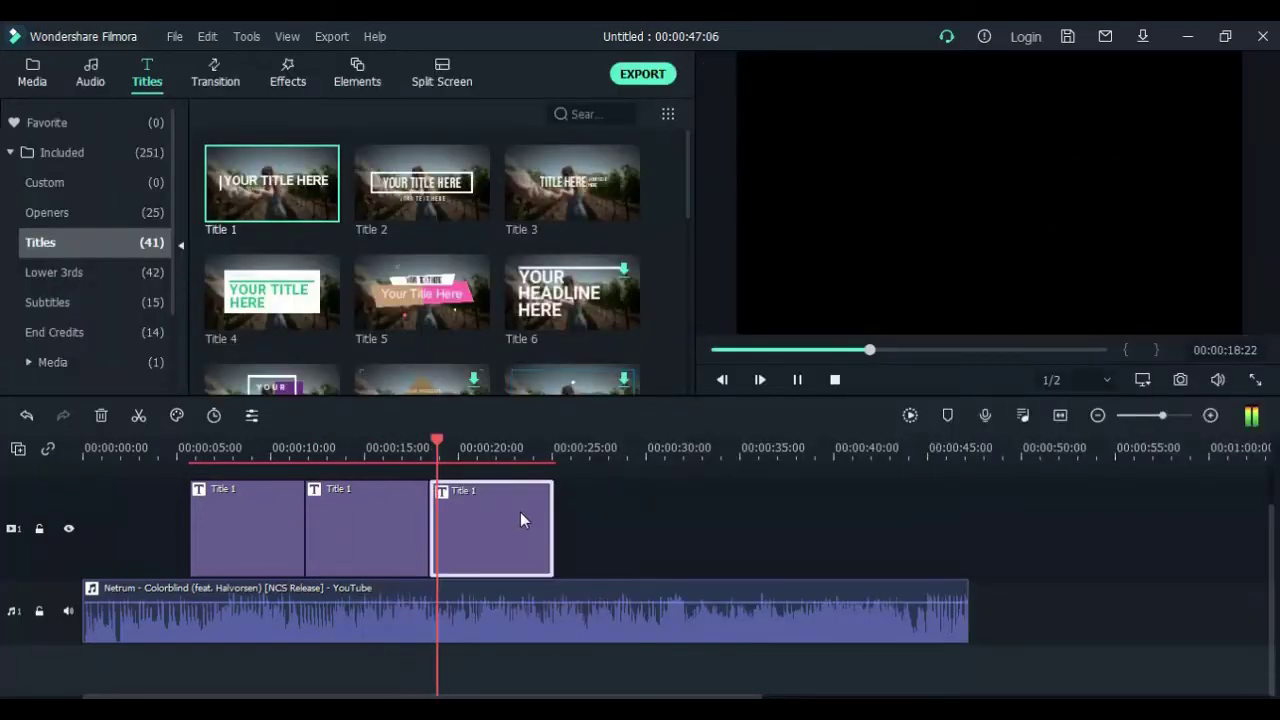
- Trim the excess off the third title clip's end and paste a copy of the clip directly after it
{"action": "key", "text": "space"}
{"action": "left_click", "coordinate": [548, 484]}
{"action": "key", "text": "Delete"}
{"action": "left_click", "coordinate": [492, 537]}
{"action": "key", "text": "ctrl+c"}
{"action": "key", "text": "ctrl+v"}
{"action": "left_click", "coordinate": [547, 450]}
- Replace the fourth title's text with "I never thought you could see me / but you did" copied from the lyrics file
{"action": "key", "text": "alt+Tab"}
{"action": "left_click_drag", "start_coordinate": [514, 391], "coordinate": [371, 372]}
{"action": "key", "text": "ctrl+c"}
{"action": "key", "text": "alt+Tab"}
{"action": "double_click", "coordinate": [606, 530]}
{"action": "key", "text": "ctrl+v"}
{"action": "left_click", "coordinate": [645, 380]}
- Shift the fourth title earlier over the third title's end to match its sung line and remove the leftover piece behind it
{"action": "key", "text": "space"}
{"action": "left_click", "coordinate": [541, 450]}
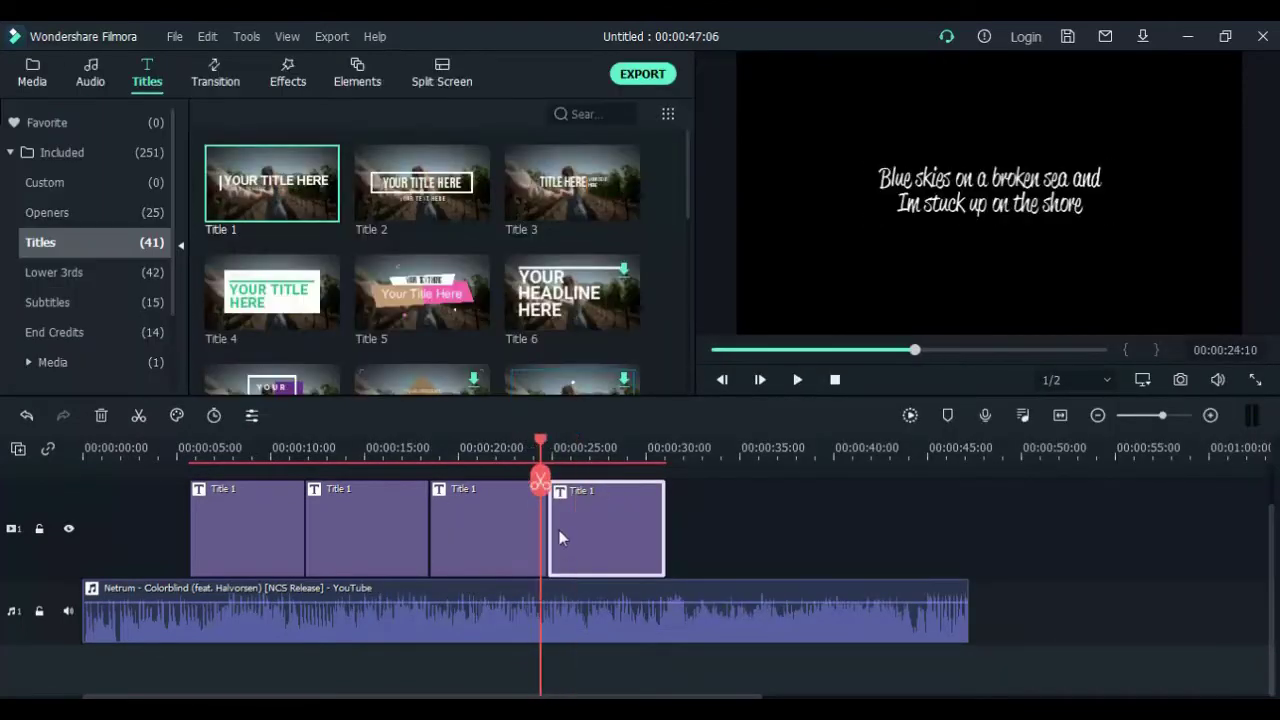
{"action": "left_click_drag", "start_coordinate": [591, 543], "coordinate": [584, 543]}
{"action": "key", "text": "space"}
{"action": "key", "text": "space"}
{"action": "left_click", "coordinate": [535, 448]}
{"action": "key", "text": "ctrl+v"}
{"action": "left_click_drag", "start_coordinate": [520, 448], "coordinate": [527, 449]}
{"action": "key", "text": "ctrl+v"}
{"action": "left_click_drag", "start_coordinate": [687, 545], "coordinate": [648, 545]}
{"action": "key", "text": "space"}
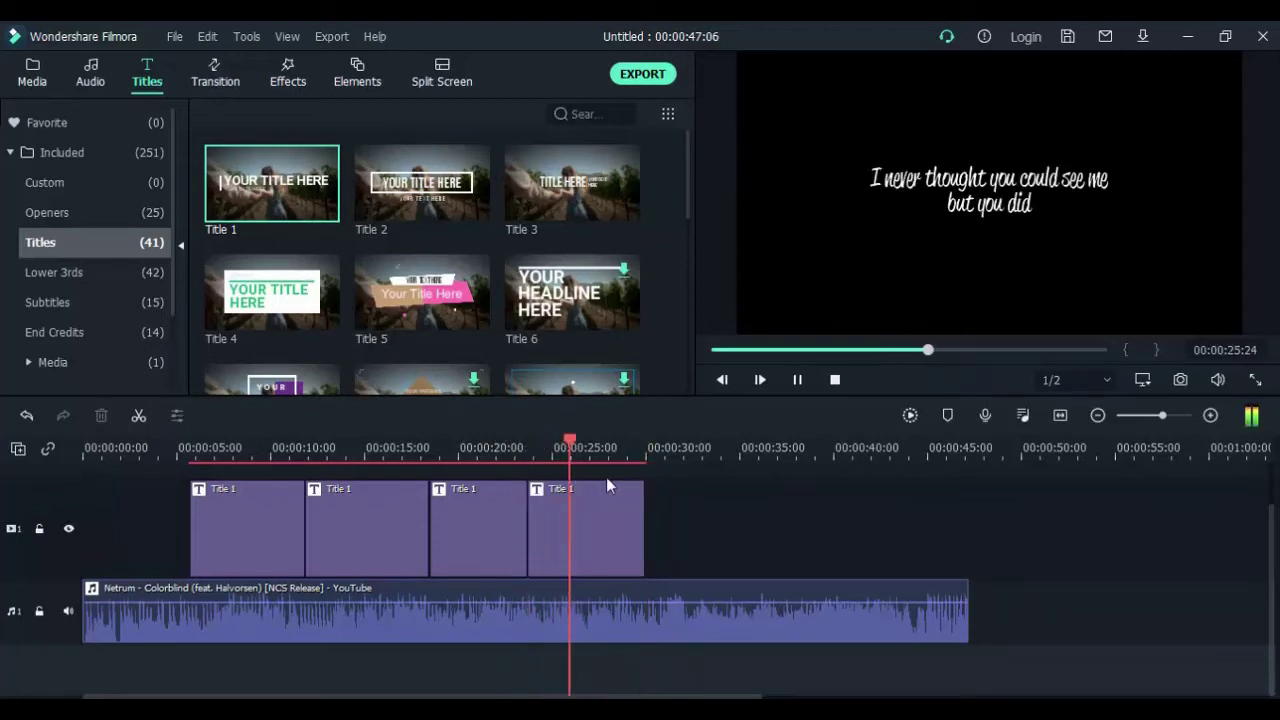
- Paste a fifth title after the fourth with the lyric "All I know is were here / That they took us somewhere"
{"action": "key", "text": "ctrl+v"}
{"action": "double_click", "coordinate": [657, 571]}
{"action": "key", "text": "alt+Tab"}
{"action": "left_click_drag", "start_coordinate": [651, 446], "coordinate": [372, 428]}
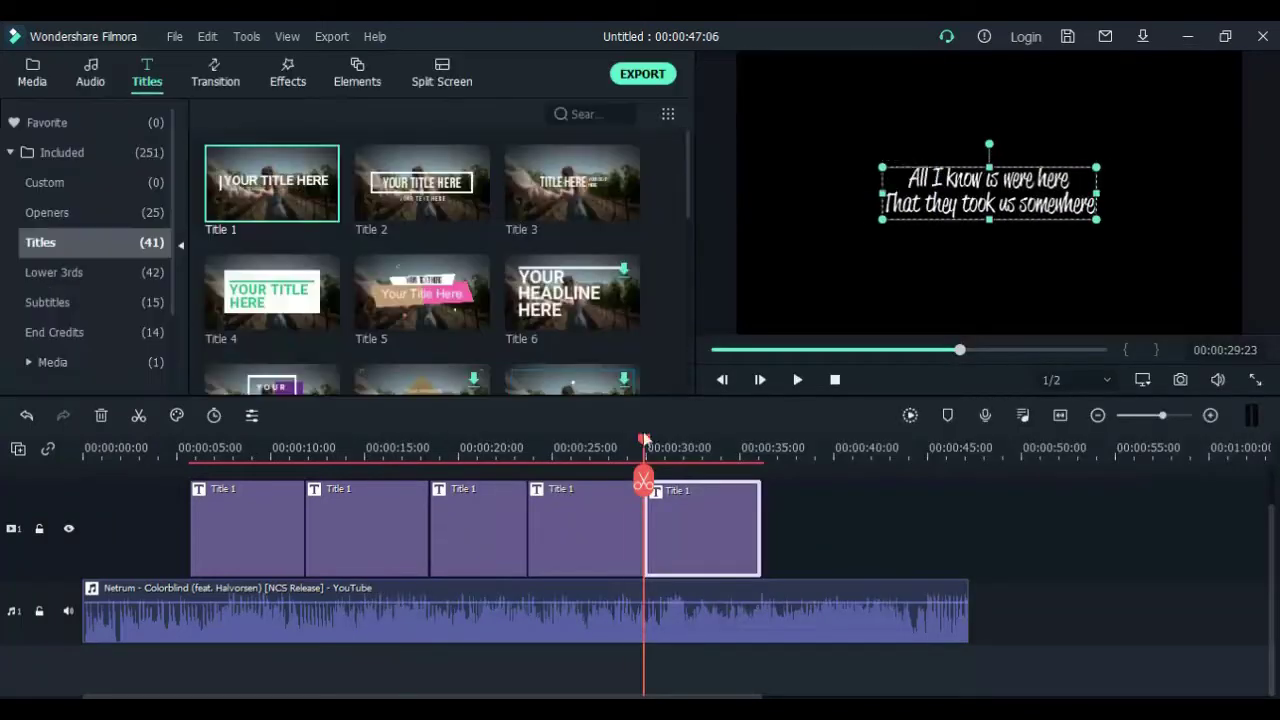
- Play through the fifth lyric and extend its title clip's end to about 00:00:37:02
{"action": "key", "text": "space"}
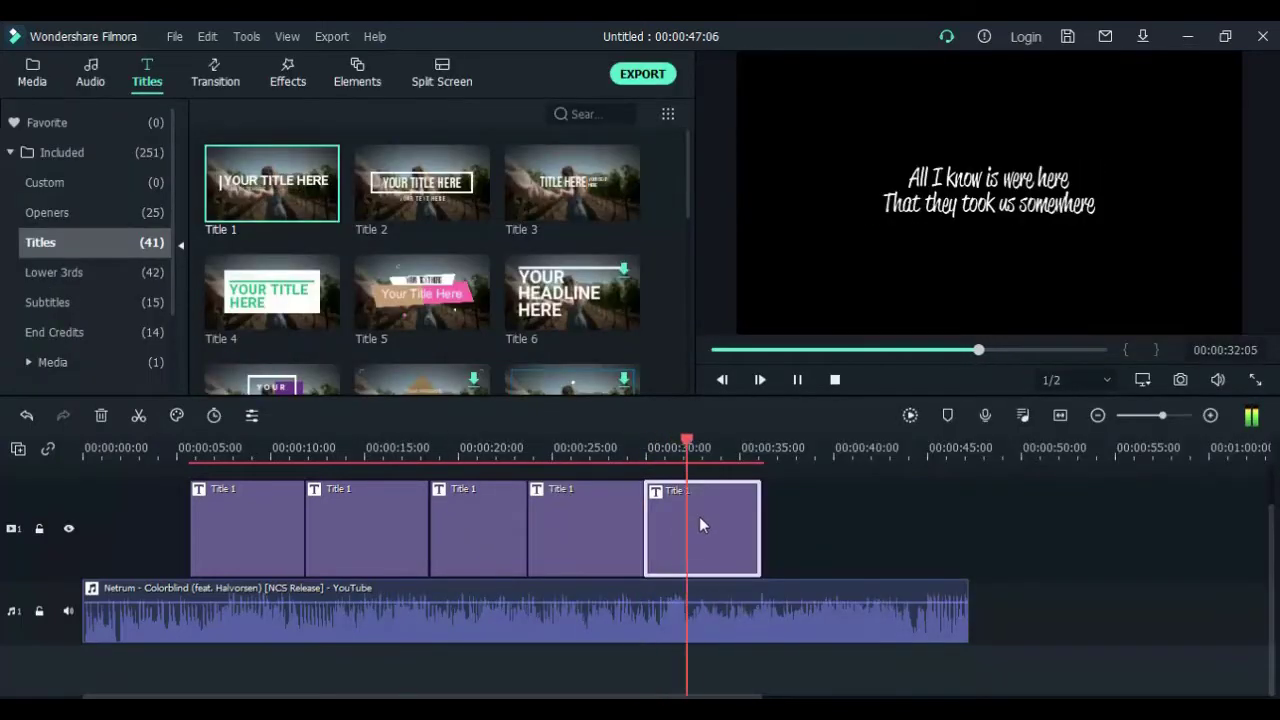
{"action": "key", "text": "space"}
{"action": "key", "text": "space"}
{"action": "left_click_drag", "start_coordinate": [762, 521], "coordinate": [372, 480]}
{"action": "key", "text": "space"}
- Paste a sixth title with the lyric "So what they say were colors falling out line / They dont know the two of us are colorblind"
{"action": "key", "text": "ctrl+v"}
{"action": "double_click", "coordinate": [795, 507]}
{"action": "key", "text": "alt+Tab"}
{"action": "key", "text": "alt+Tab"}
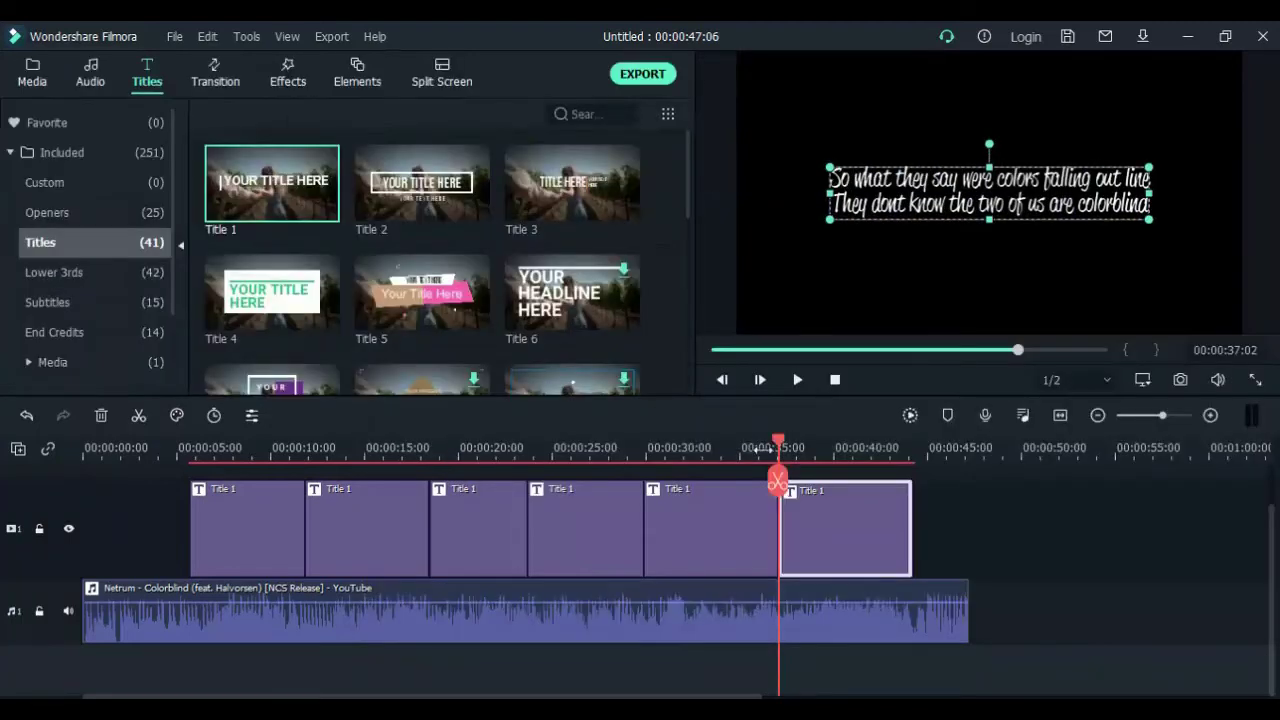
- Try placing the sixth title earlier, at 00:00:36:08, and delete the leftover pieces behind it
{"action": "left_click", "coordinate": [768, 450]}
{"action": "key", "text": "space"}
{"action": "key", "text": "space"}
{"action": "left_click", "coordinate": [771, 450]}
{"action": "key", "text": "ctrl+v"}
{"action": "left_click", "coordinate": [764, 450]}
{"action": "key", "text": "ctrl+v"}
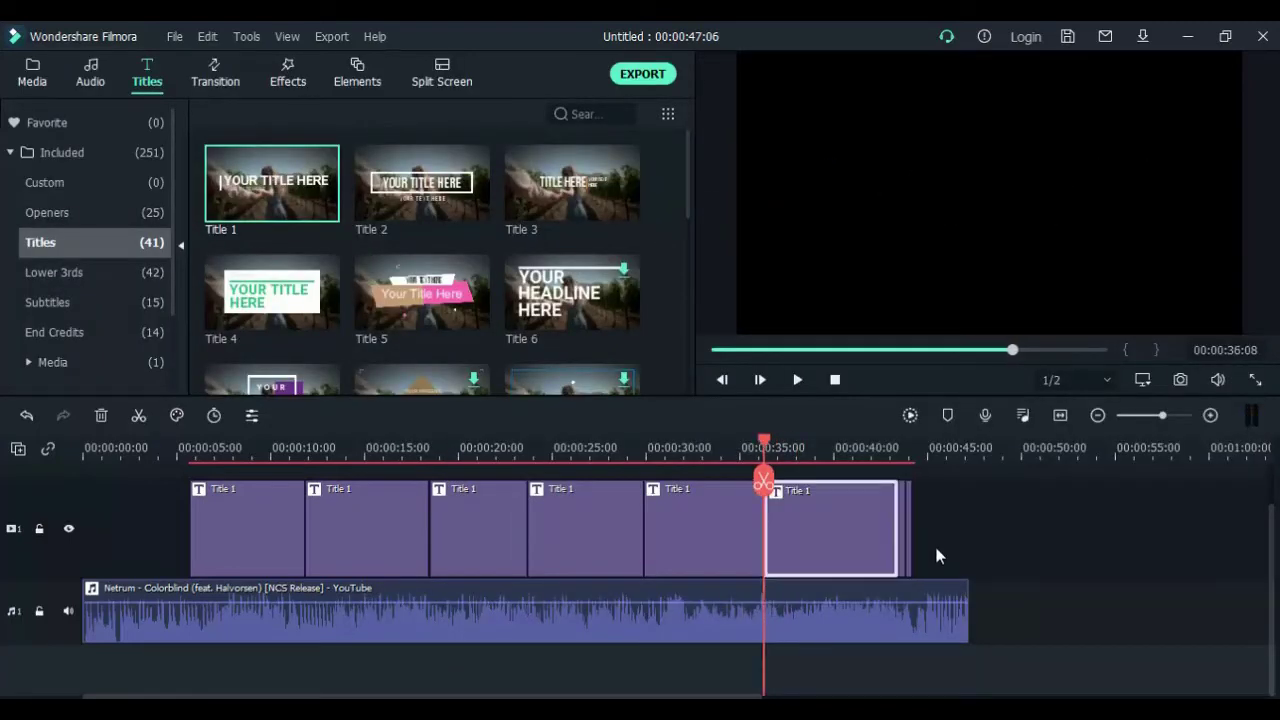
{"action": "key", "text": "space"}
{"action": "key", "text": "space"}
{"action": "left_click_drag", "start_coordinate": [947, 531], "coordinate": [895, 531]}
{"action": "key", "text": "Delete"}
- Paste the sixth title slightly earlier over the fifth title's end to match the singing and delete the leftover piece behind it
{"action": "left_click", "coordinate": [754, 450]}
{"action": "key", "text": "ctrl+v"}
{"action": "key", "text": "space"}
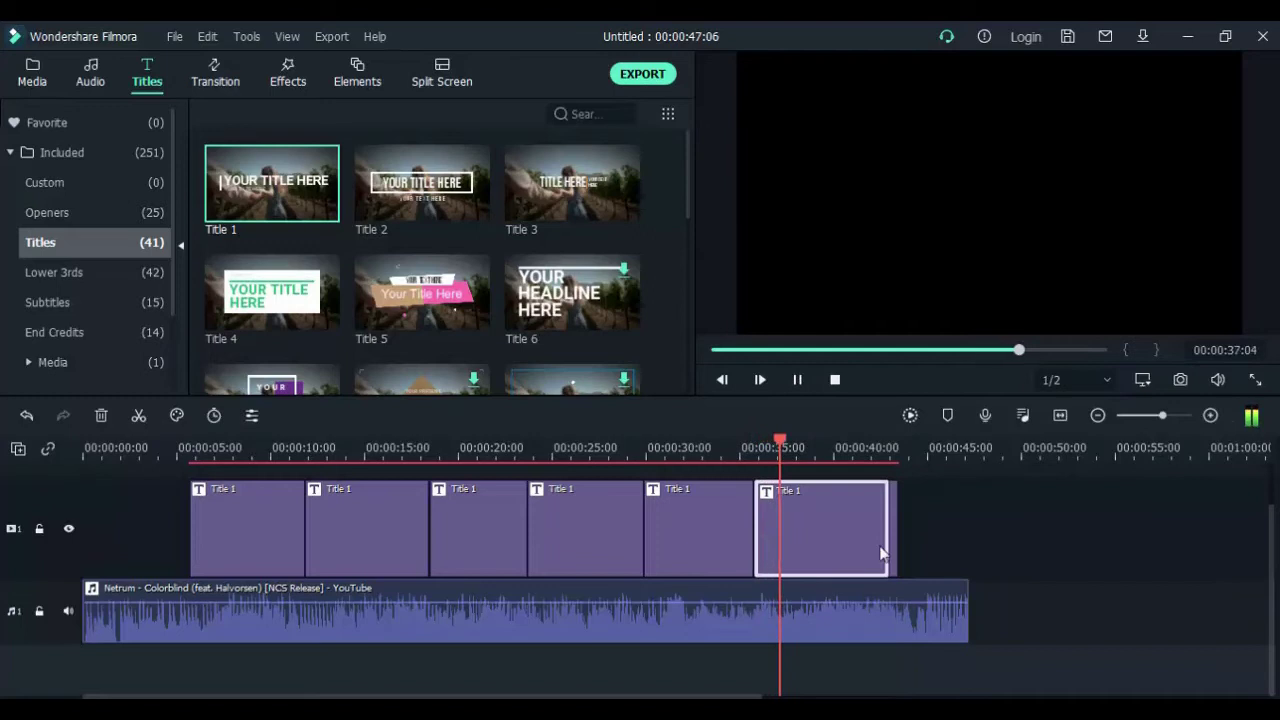
{"action": "key", "text": "space"}
{"action": "left_click", "coordinate": [893, 545]}
{"action": "key", "text": "Delete"}
- Play the sixth lyric and extend its title clip slightly to the end of the sung line
{"action": "key", "text": "space"}
{"action": "key", "text": "space"}
{"action": "left_click_drag", "start_coordinate": [888, 523], "coordinate": [901, 523]}
- Paste a seventh title directly after the sixth and replace its text with "Yeah"
{"action": "key", "text": "ctrl+v"}
{"action": "left_click_drag", "start_coordinate": [948, 549], "coordinate": [938, 549]}
{"action": "double_click", "coordinate": [938, 549]}
{"action": "key", "text": "ctrl+a"}
{"action": "type", "text": "Yeah"}
{"action": "left_click", "coordinate": [645, 378]}
- Split the "Yeah" title at 00:00:46:03, delete the part after the cut, and play back the ending
{"action": "left_click", "coordinate": [948, 451]}
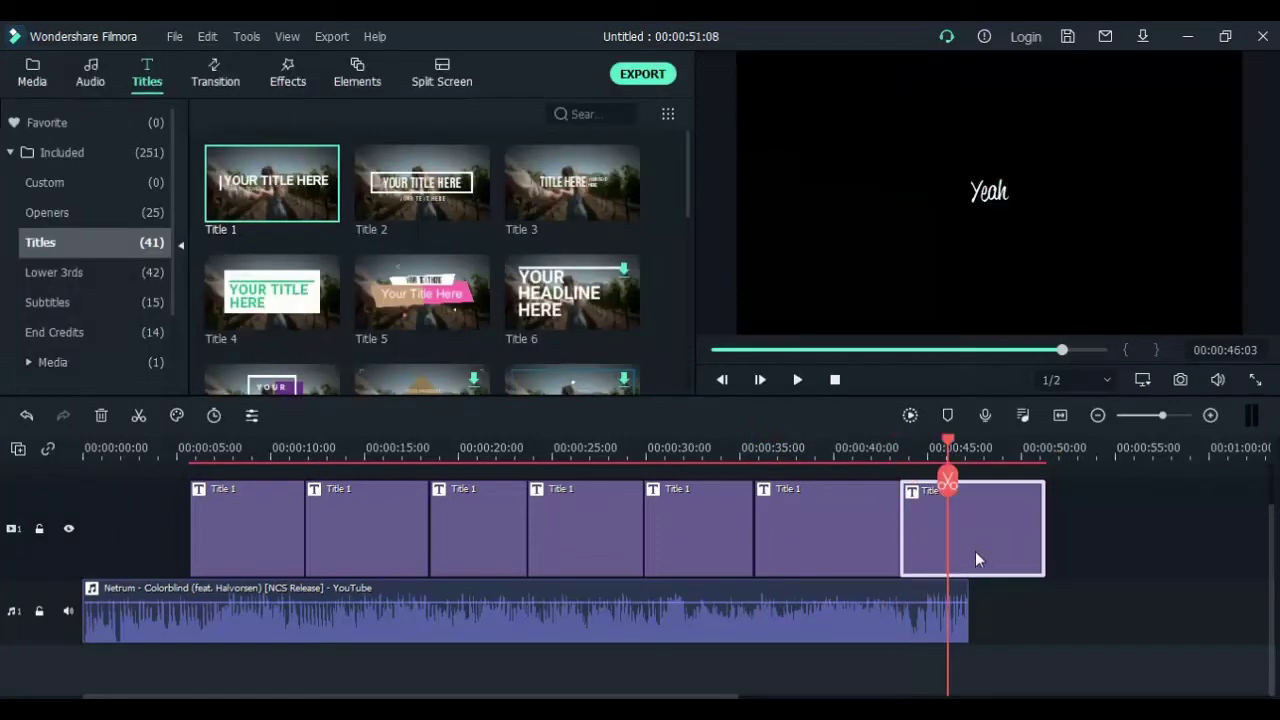
{"action": "key", "text": "ctrl+b"}
{"action": "key", "text": "Delete"}
{"action": "left_click", "coordinate": [897, 445]}
{"action": "key", "text": "space"}
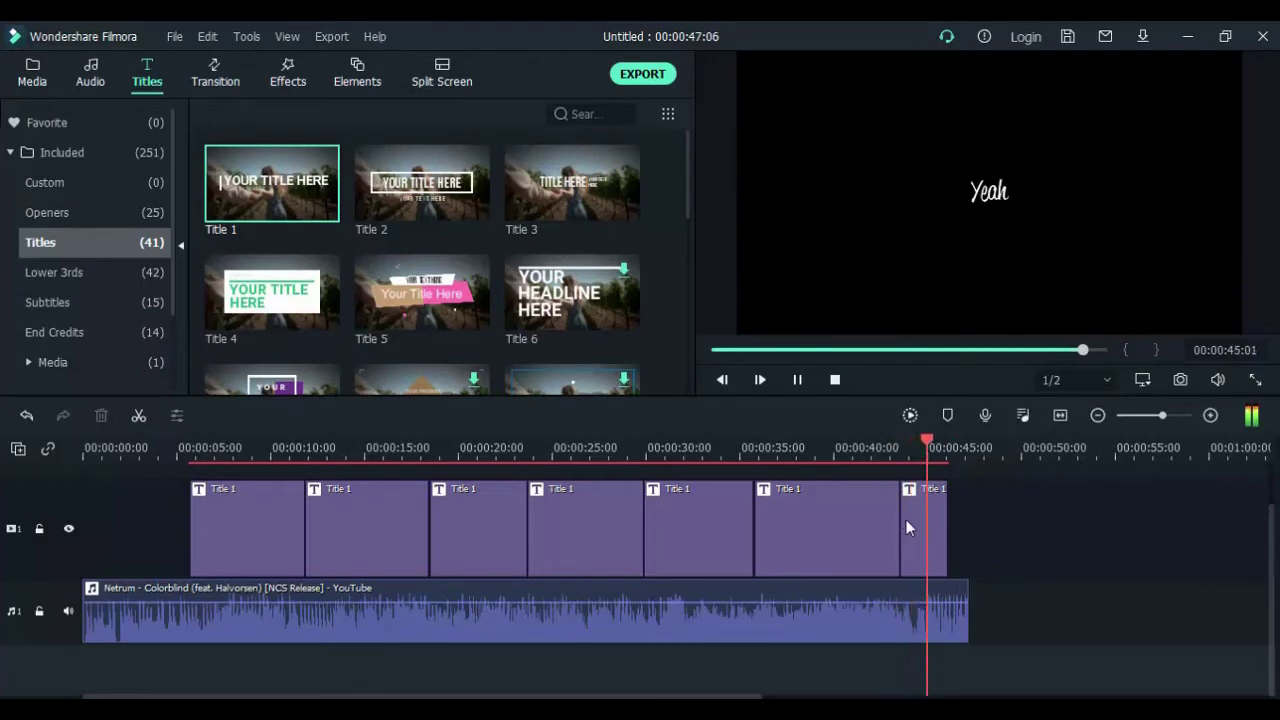
{"action": "key", "text": "space"}
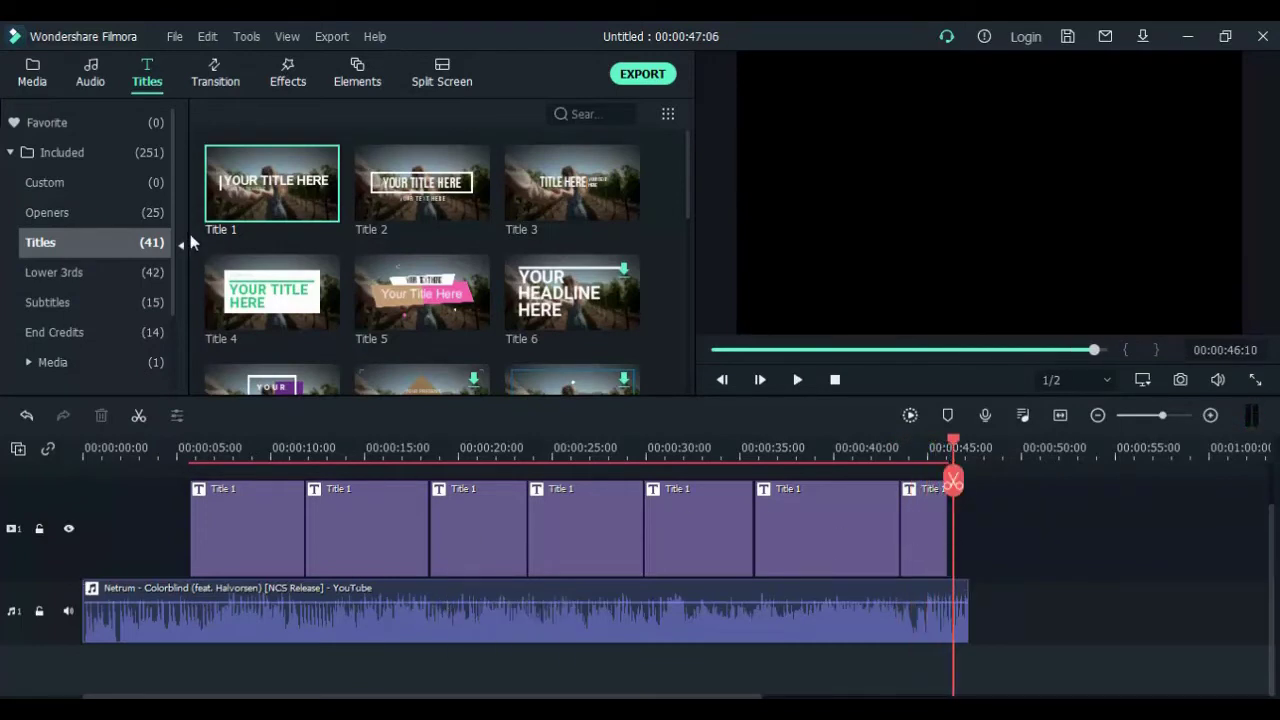
- Browse the Speed Blur transitions and add Simple Roll 1 between the first and second title clips
{"action": "left_click", "coordinate": [288, 82]}
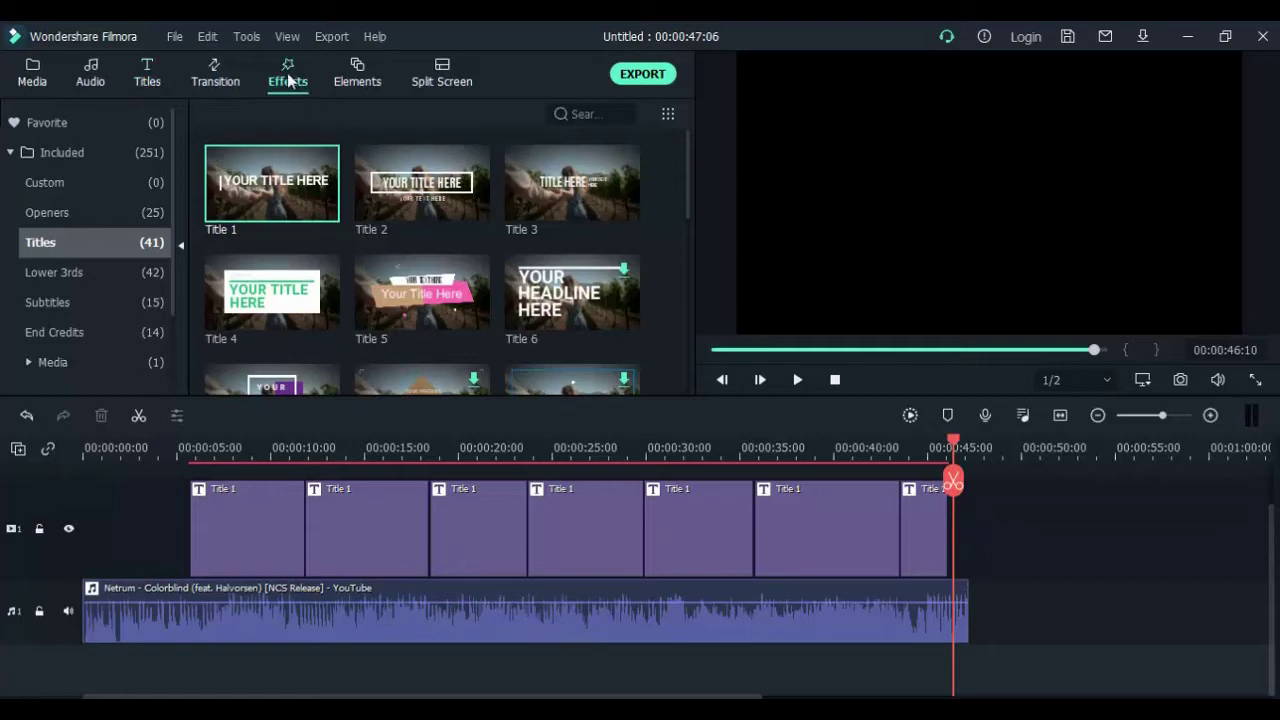
{"action": "left_click", "coordinate": [215, 81]}
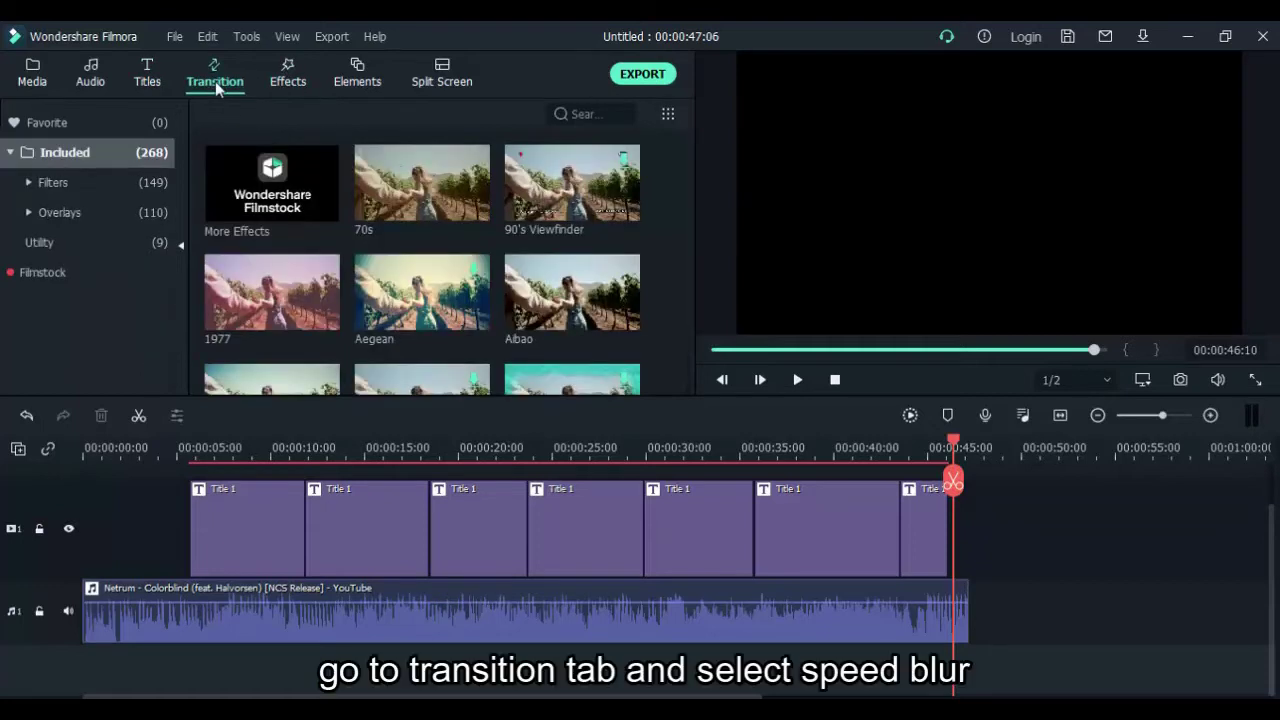
{"action": "left_click", "coordinate": [582, 114]}
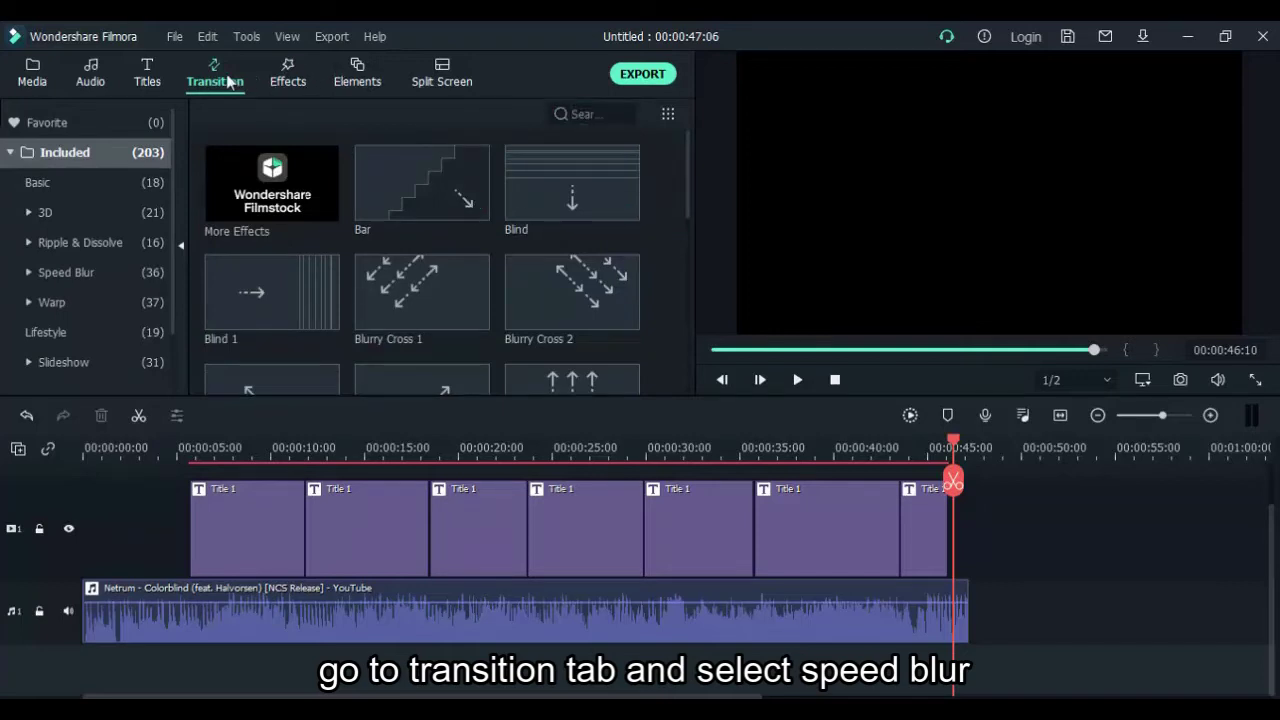
{"action": "left_click", "coordinate": [55, 273]}
{"action": "left_click_drag", "start_coordinate": [688, 204], "coordinate": [677, 404]}
{"action": "scroll", "coordinate": [462, 319], "scroll_direction": "up", "scroll_amount": 3}
{"action": "mouse_move", "coordinate": [456, 332]}
{"action": "scroll", "coordinate": [497, 325], "scroll_direction": "down", "scroll_amount": 3}
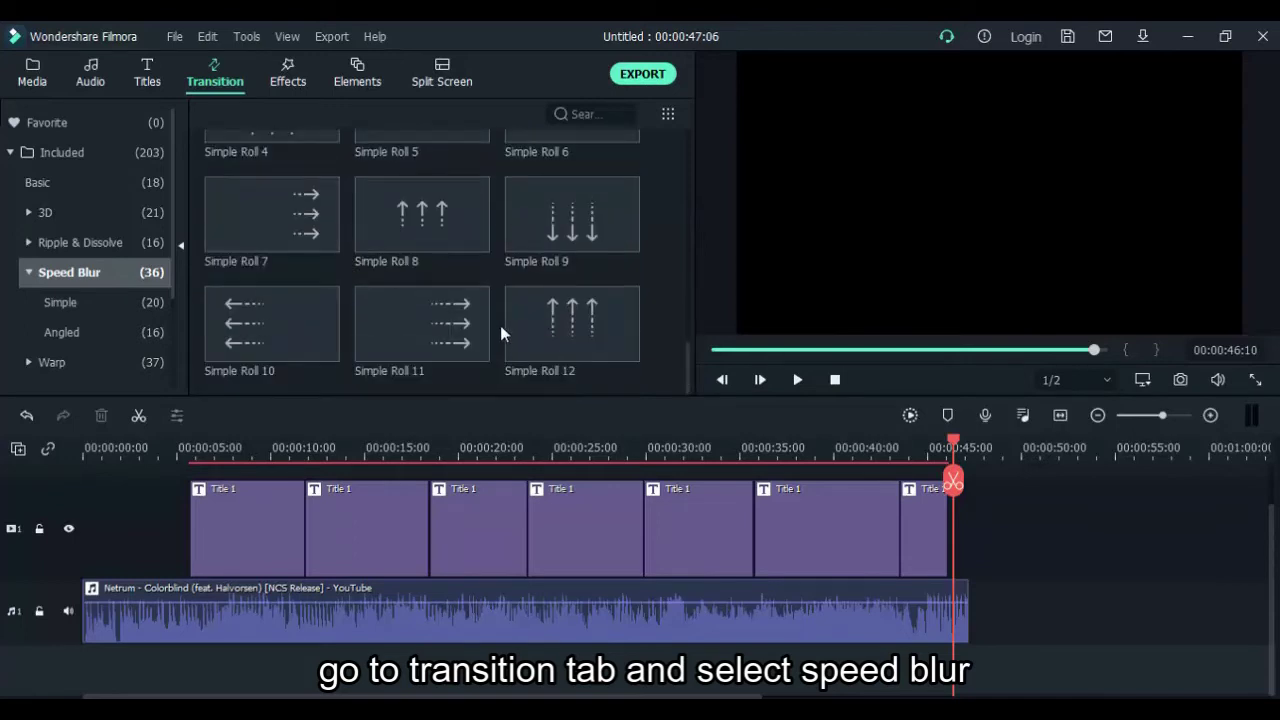
{"action": "scroll", "coordinate": [500, 325], "scroll_direction": "up", "scroll_amount": 3}
{"action": "mouse_move", "coordinate": [324, 343]}
{"action": "left_click_drag", "start_coordinate": [322, 285], "coordinate": [304, 527]}
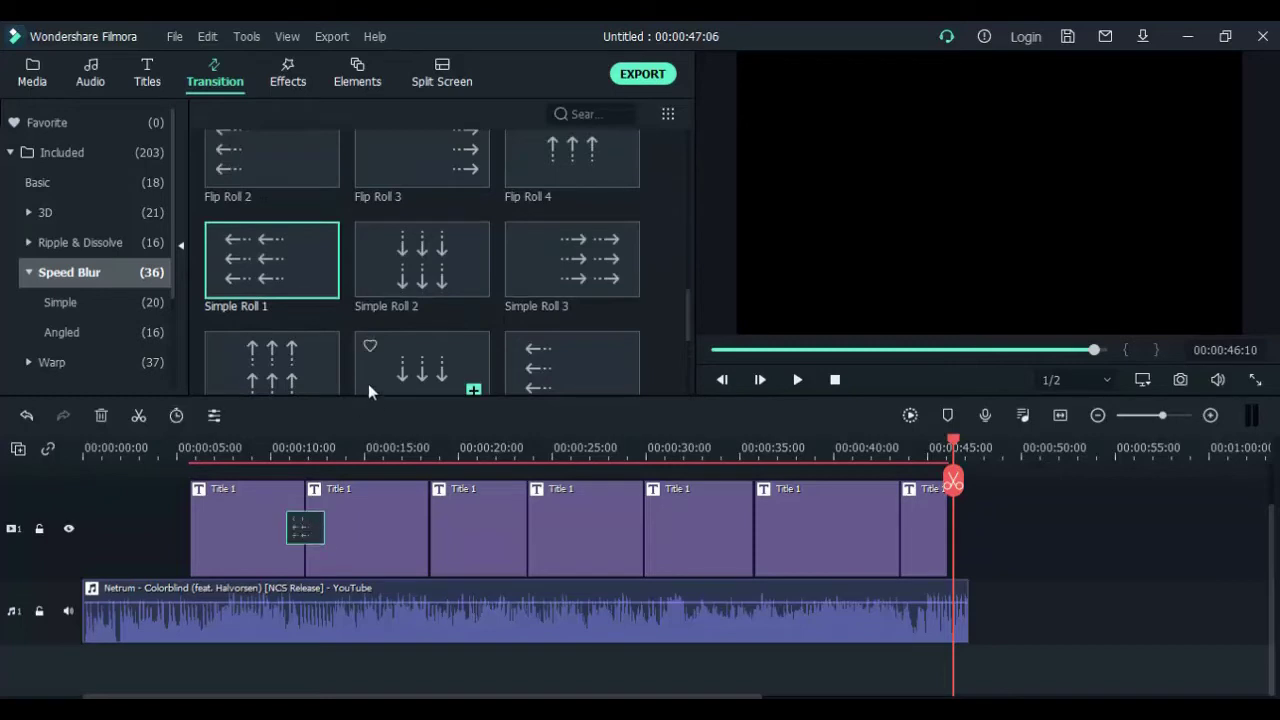
- Add Simple Roll 4, Simple Roll 3 and Simple Roll 2 in that order at the next three title joins
{"action": "left_click_drag", "start_coordinate": [295, 368], "coordinate": [418, 531]}
{"action": "left_click_drag", "start_coordinate": [575, 290], "coordinate": [530, 527]}
{"action": "left_click_drag", "start_coordinate": [453, 286], "coordinate": [644, 527]}
- Add Simple Roll 10 and Simple Roll 12 at the last two title joins and Simple Roll 7 at the first title's start
{"action": "scroll", "coordinate": [656, 375], "scroll_direction": "down", "scroll_amount": 3}
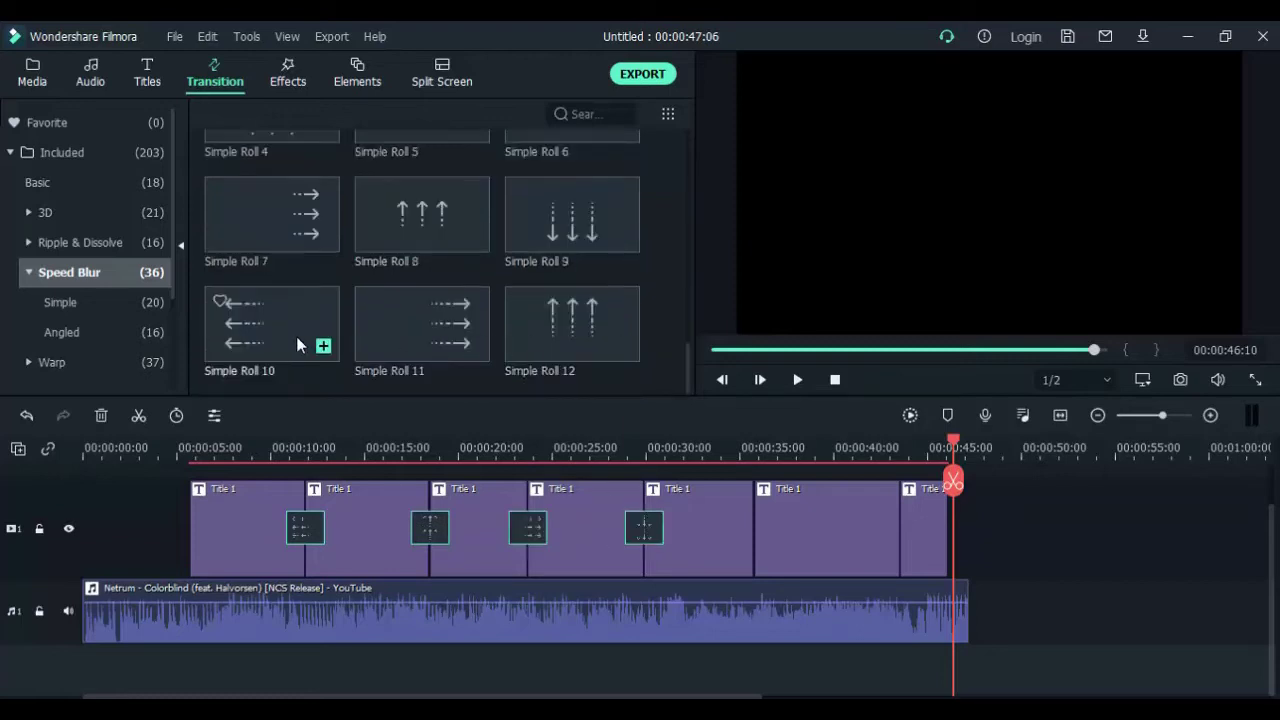
{"action": "left_click_drag", "start_coordinate": [296, 336], "coordinate": [755, 527]}
{"action": "left_click_drag", "start_coordinate": [604, 334], "coordinate": [900, 527]}
{"action": "left_click_drag", "start_coordinate": [272, 215], "coordinate": [203, 527]}
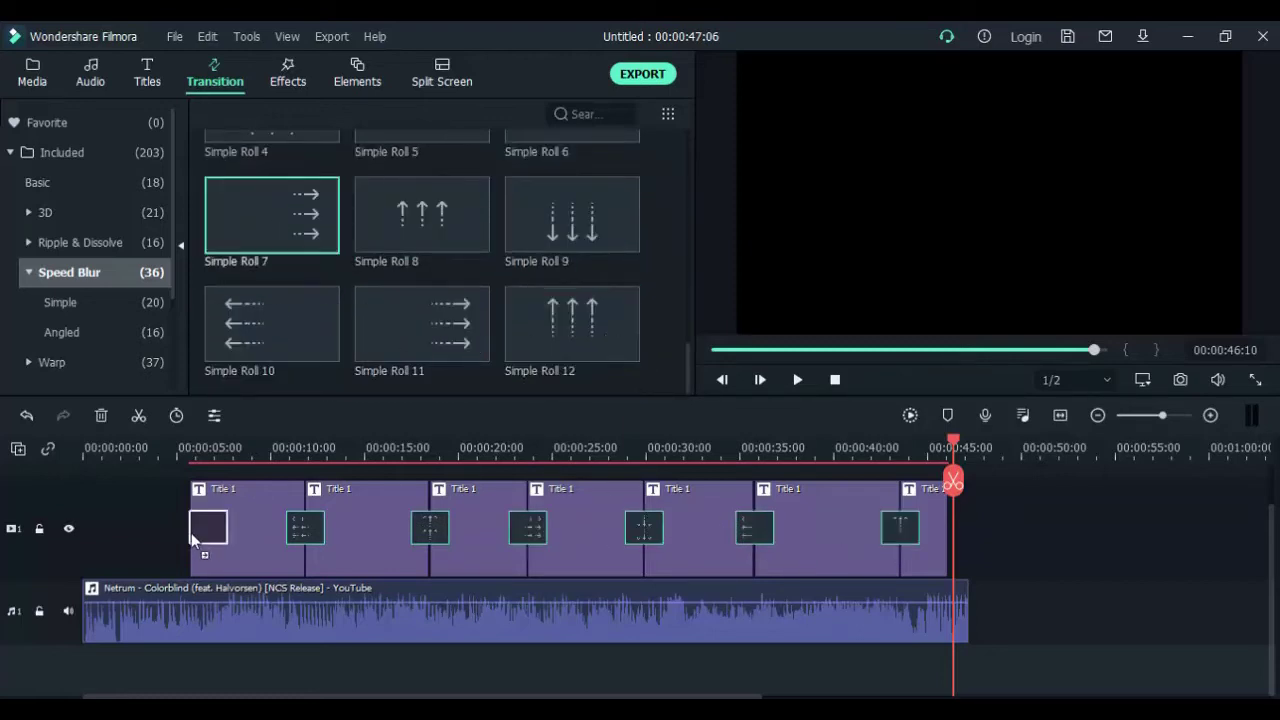
- Play back the lyrics from just after the first title's start to check the transitions
{"action": "left_click", "coordinate": [197, 455]}
{"action": "key", "text": "space"}
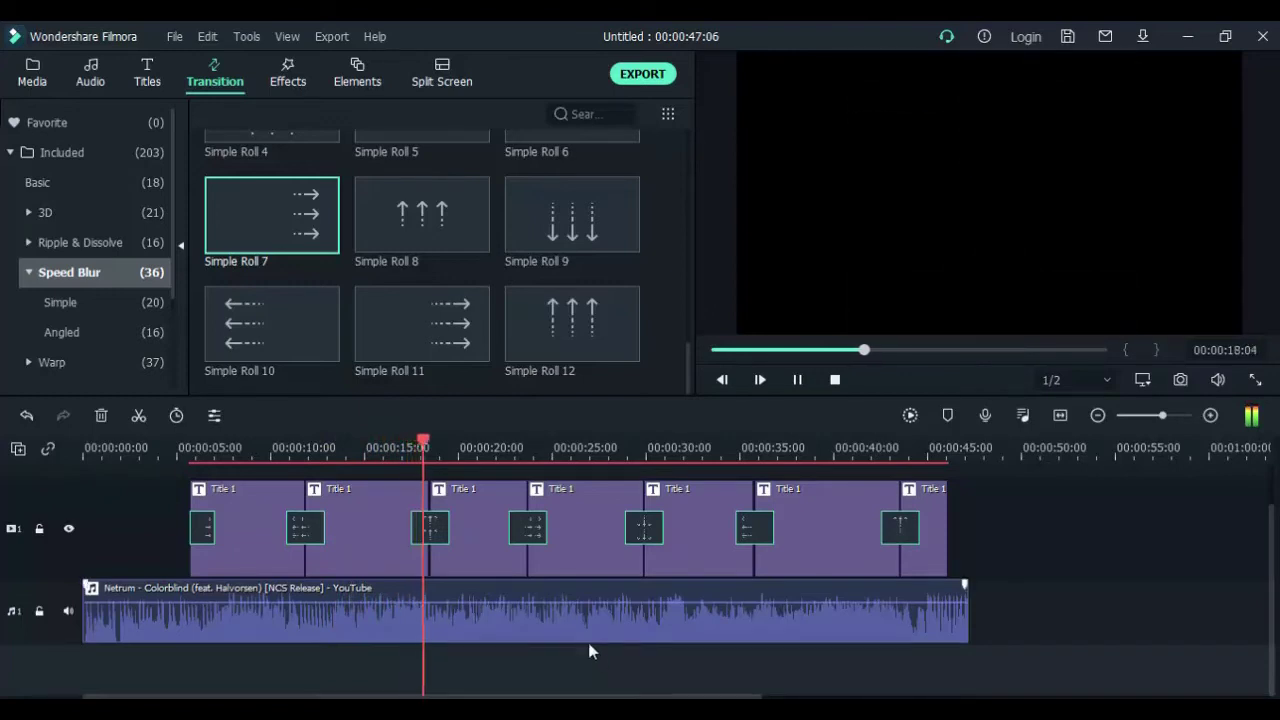
{"action": "key", "text": "space"}
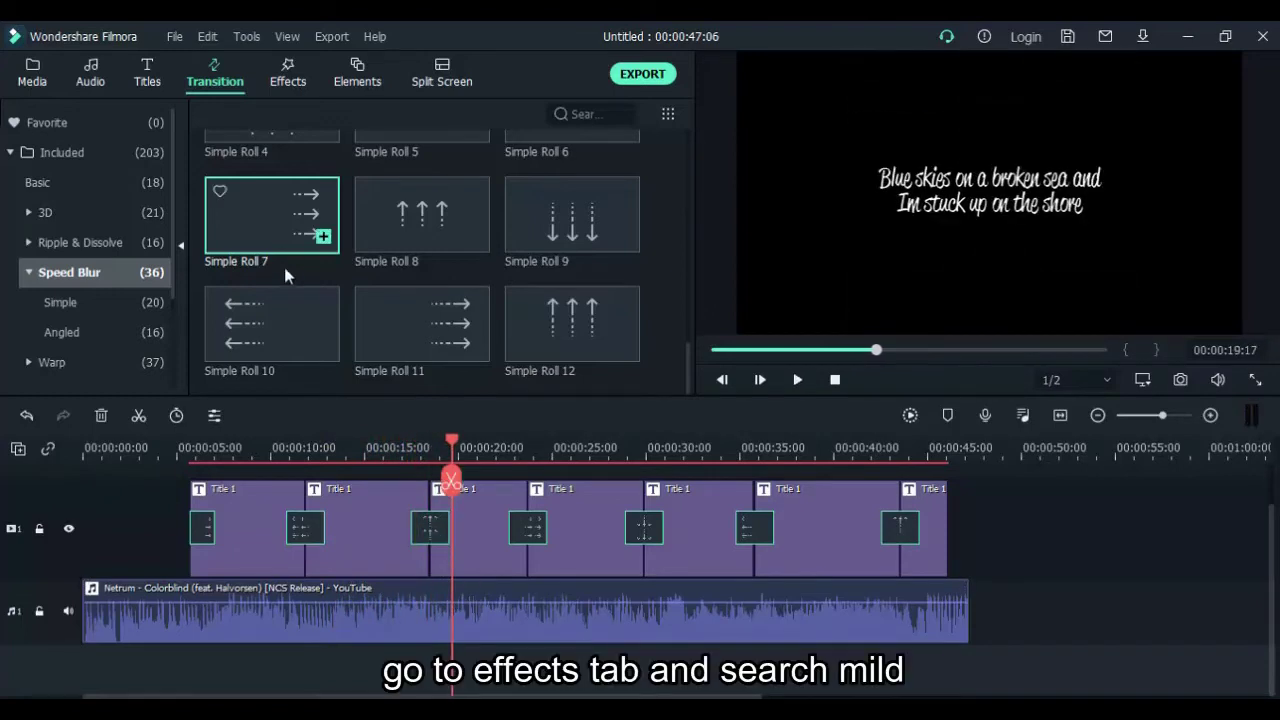
- Find the Mild effect, place it above the titles from the timeline's start, and extend it to the end of the song
{"action": "left_click", "coordinate": [273, 82]}
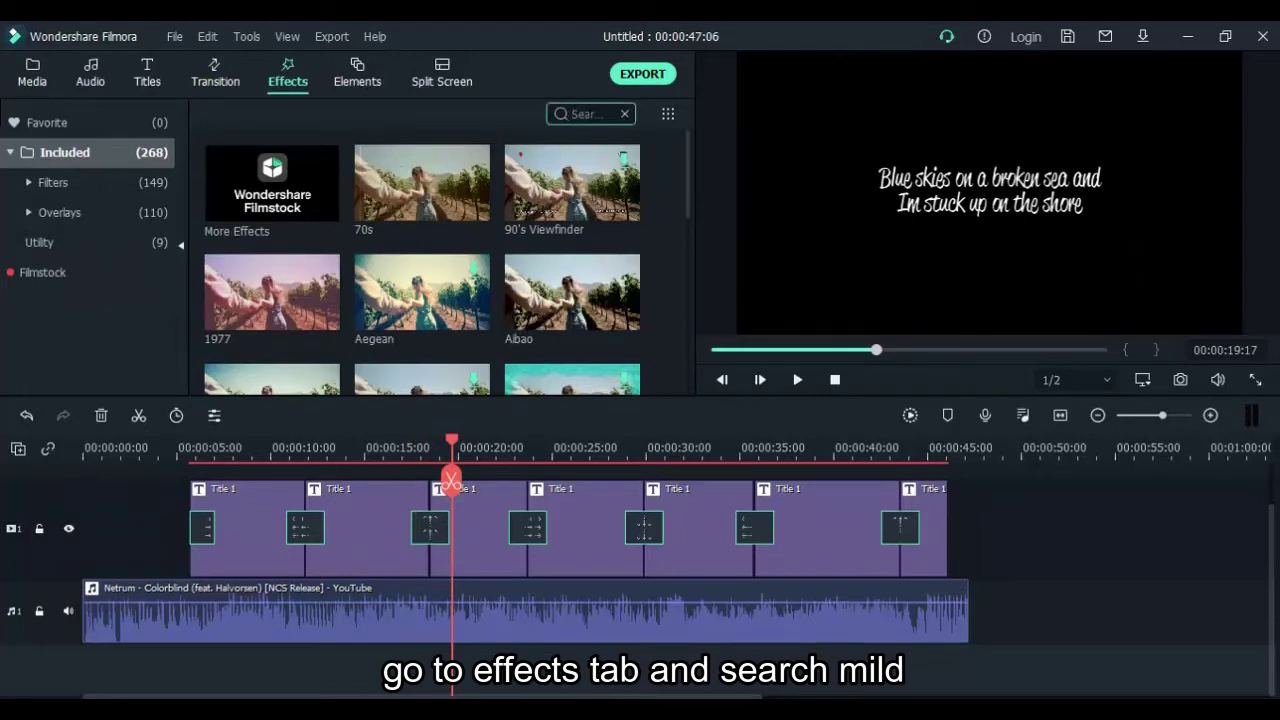
{"action": "type", "text": "mild"}
{"action": "left_click_drag", "start_coordinate": [257, 224], "coordinate": [61, 543]}
{"action": "left_click_drag", "start_coordinate": [290, 539], "coordinate": [152, 548]}
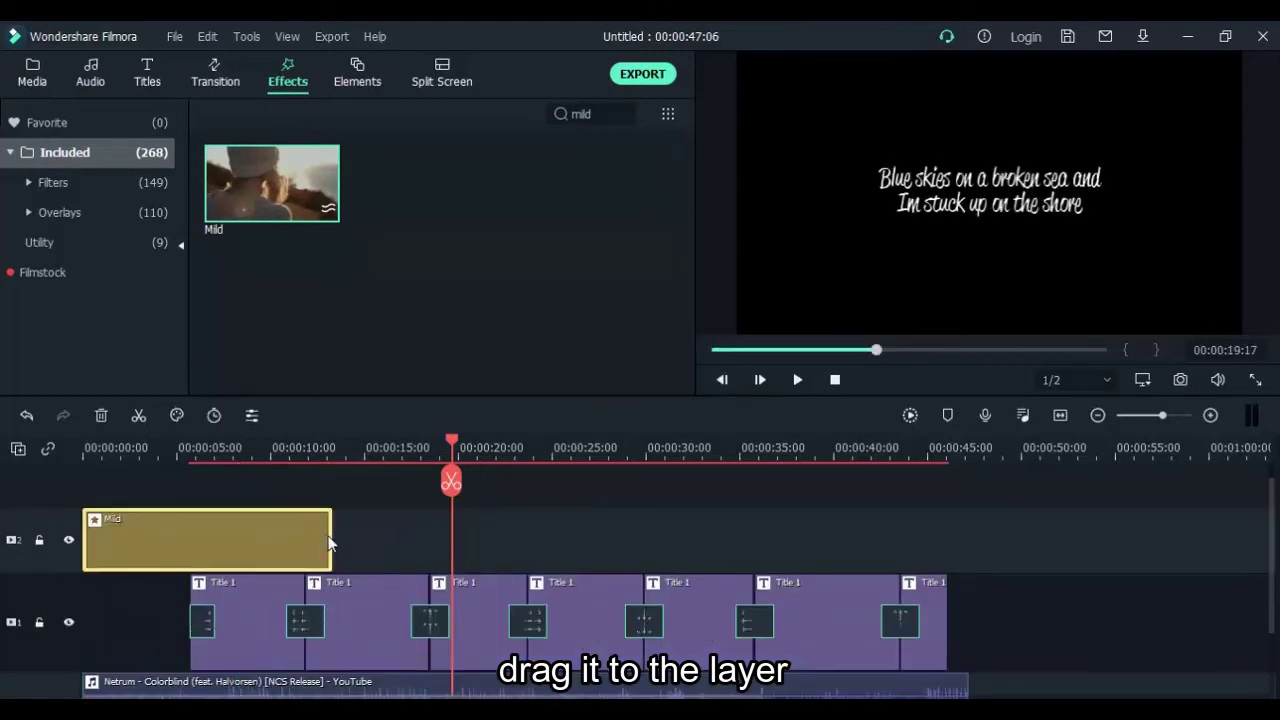
{"action": "left_click_drag", "start_coordinate": [330, 536], "coordinate": [967, 548]}
- Play the lyric video from the beginning to preview the Mild effect on the titles
{"action": "left_click_drag", "start_coordinate": [414, 449], "coordinate": [86, 449]}
{"action": "key", "text": "space"}
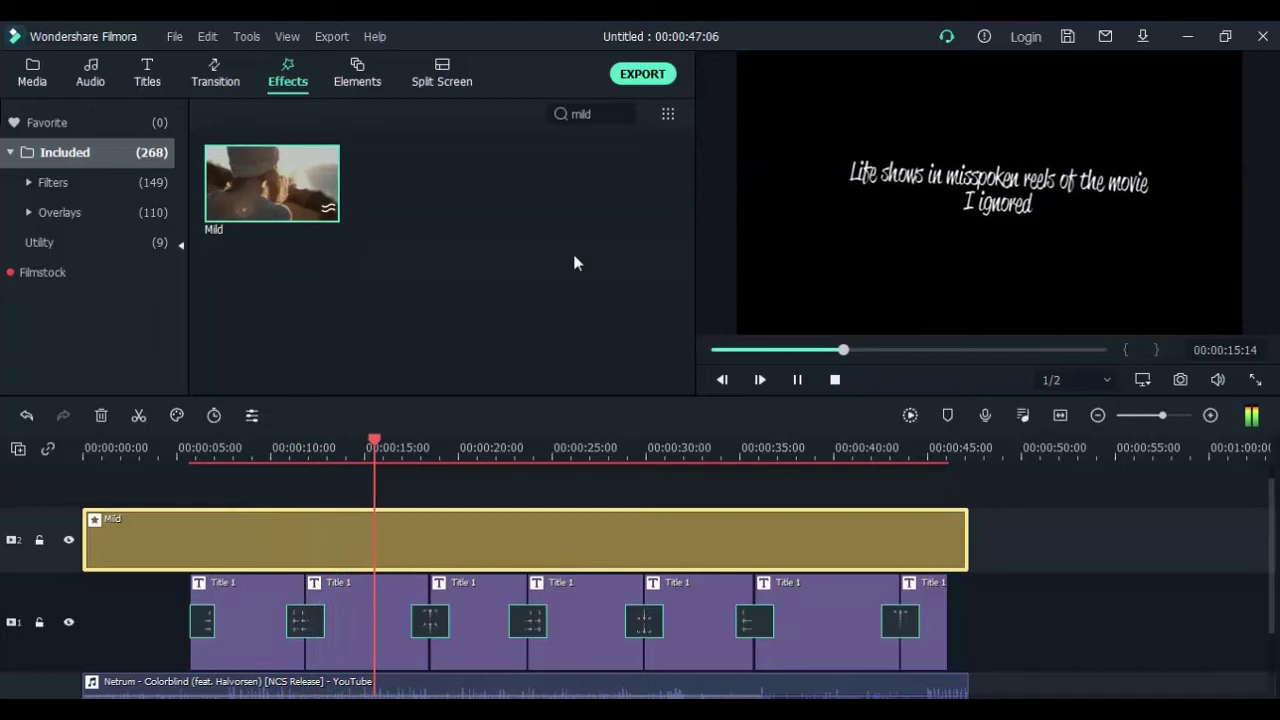
{"action": "key", "text": "space"}
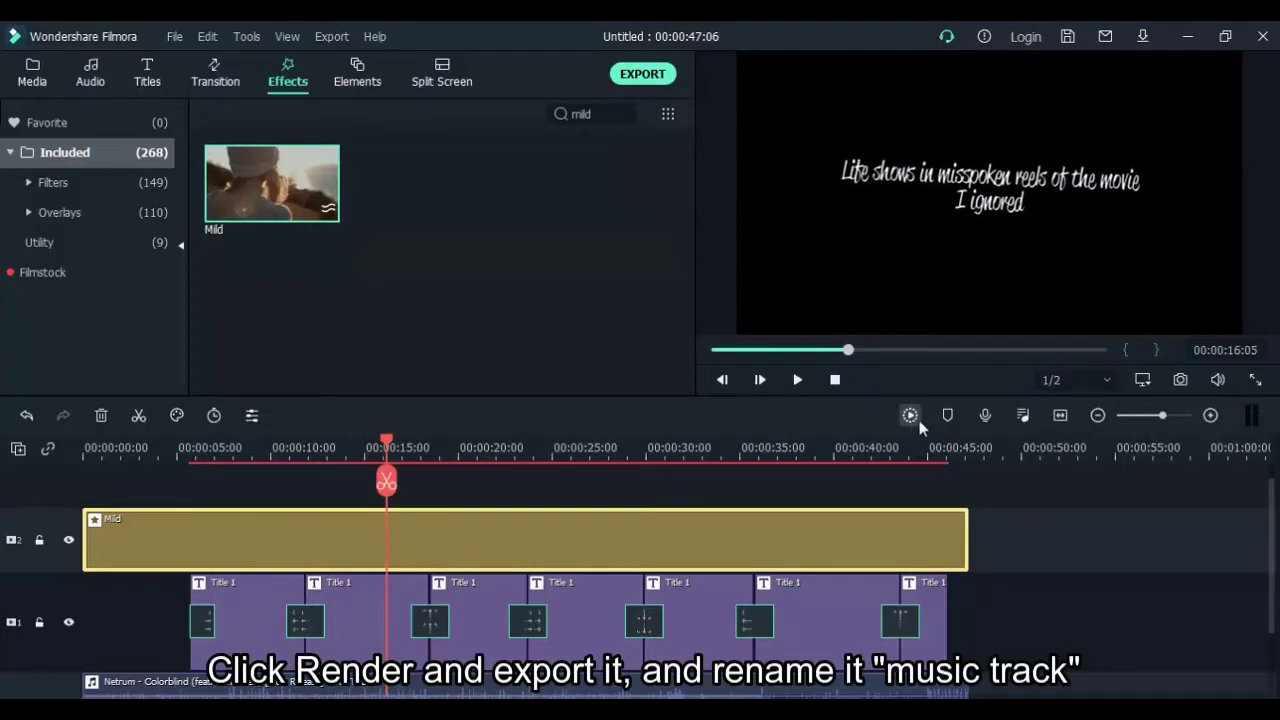
- Export the video as an MP4 file named "music track"
{"action": "left_click", "coordinate": [642, 74]}
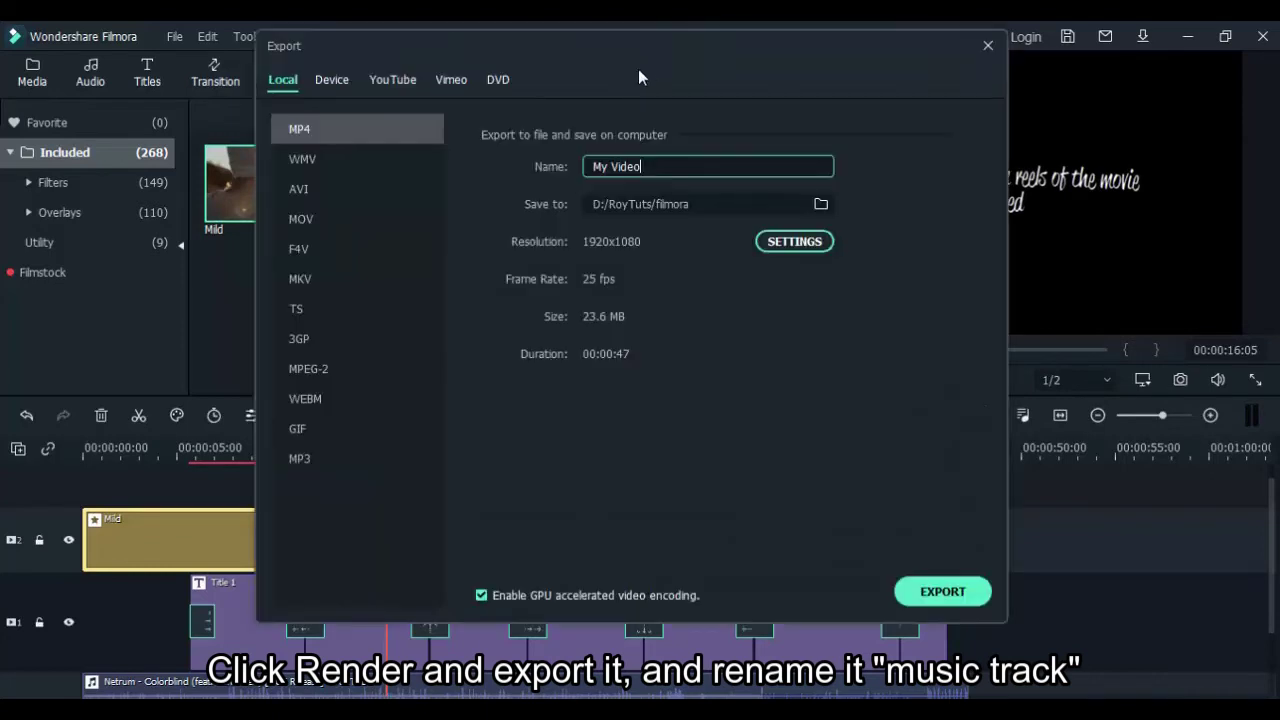
{"action": "left_click_drag", "start_coordinate": [698, 174], "coordinate": [517, 172]}
{"action": "type", "text": "music track"}
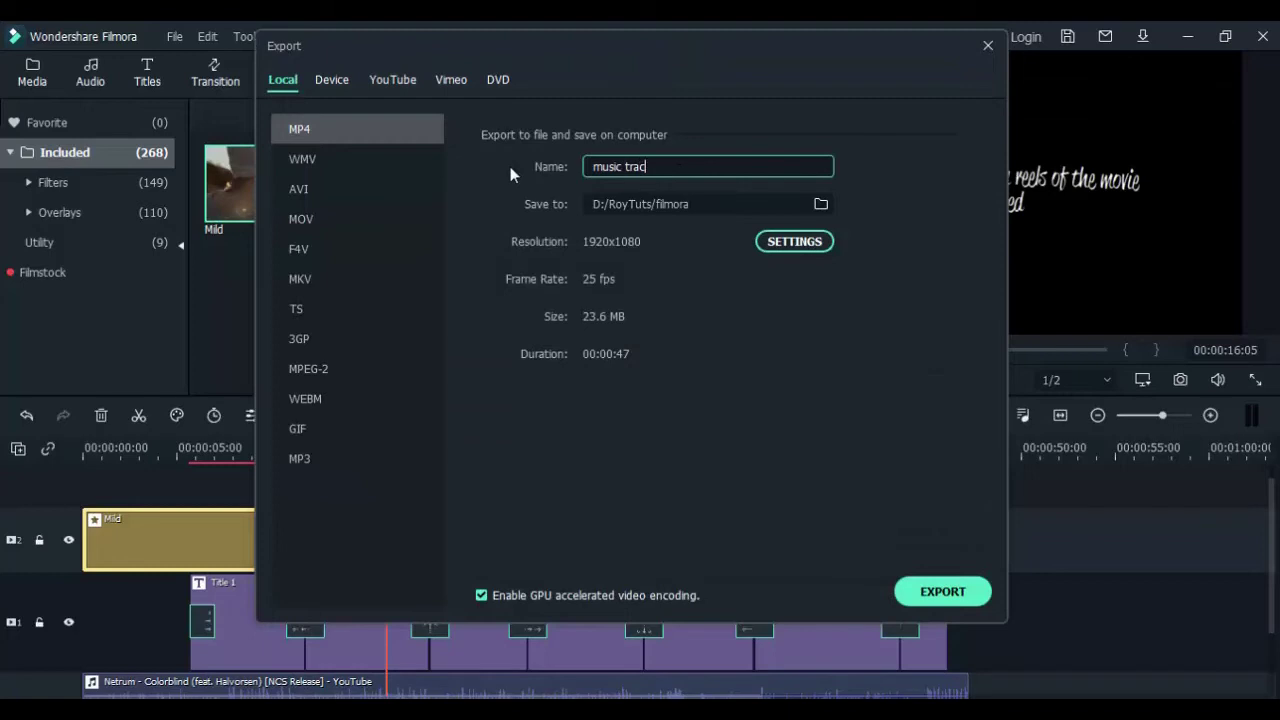
{"action": "left_click", "coordinate": [942, 591]}
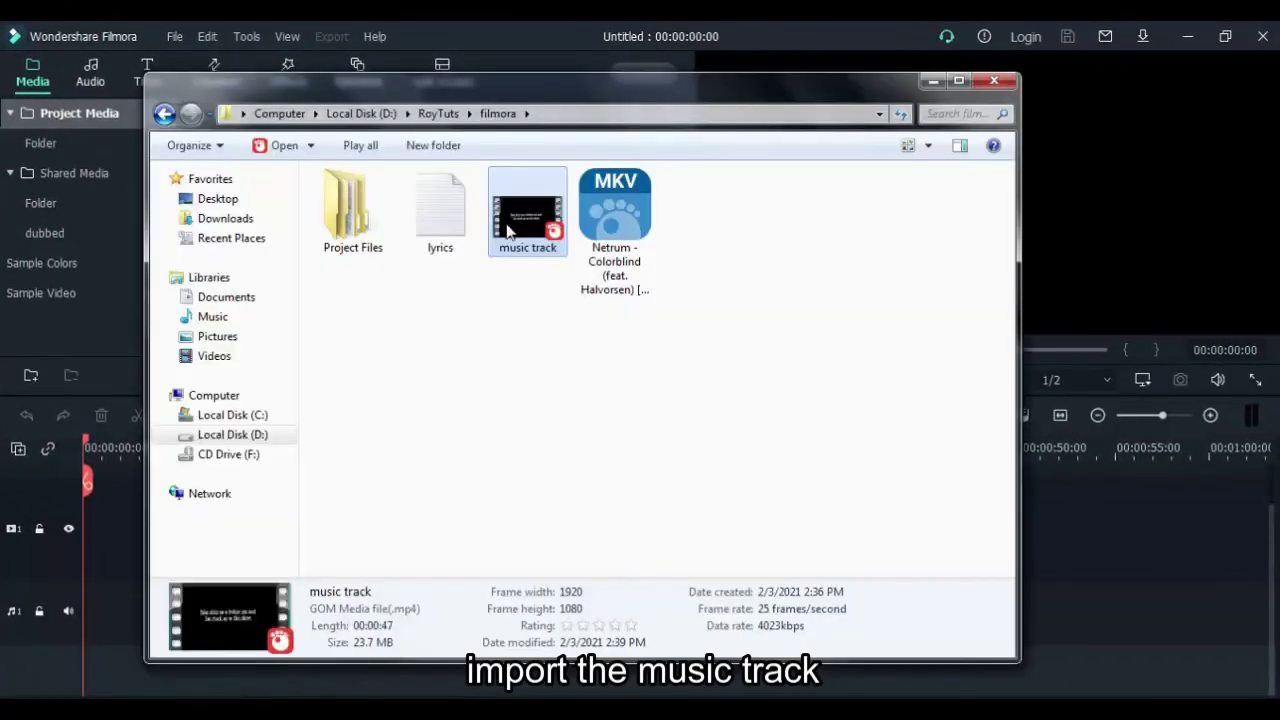
- Import the exported music track video and the BG, Particles and scratch_5min files from the Project Files folder into the new project
{"action": "left_click_drag", "start_coordinate": [644, 92], "coordinate": [910, 99]}
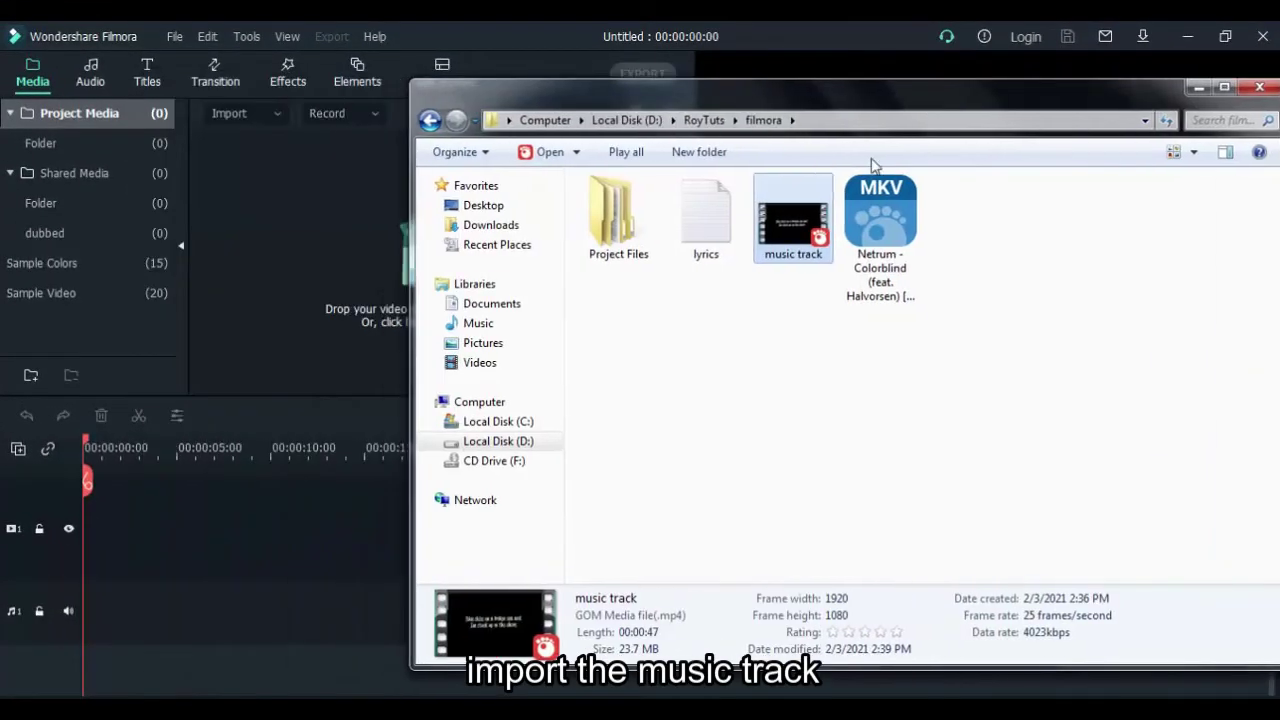
{"action": "left_click_drag", "start_coordinate": [793, 234], "coordinate": [316, 252]}
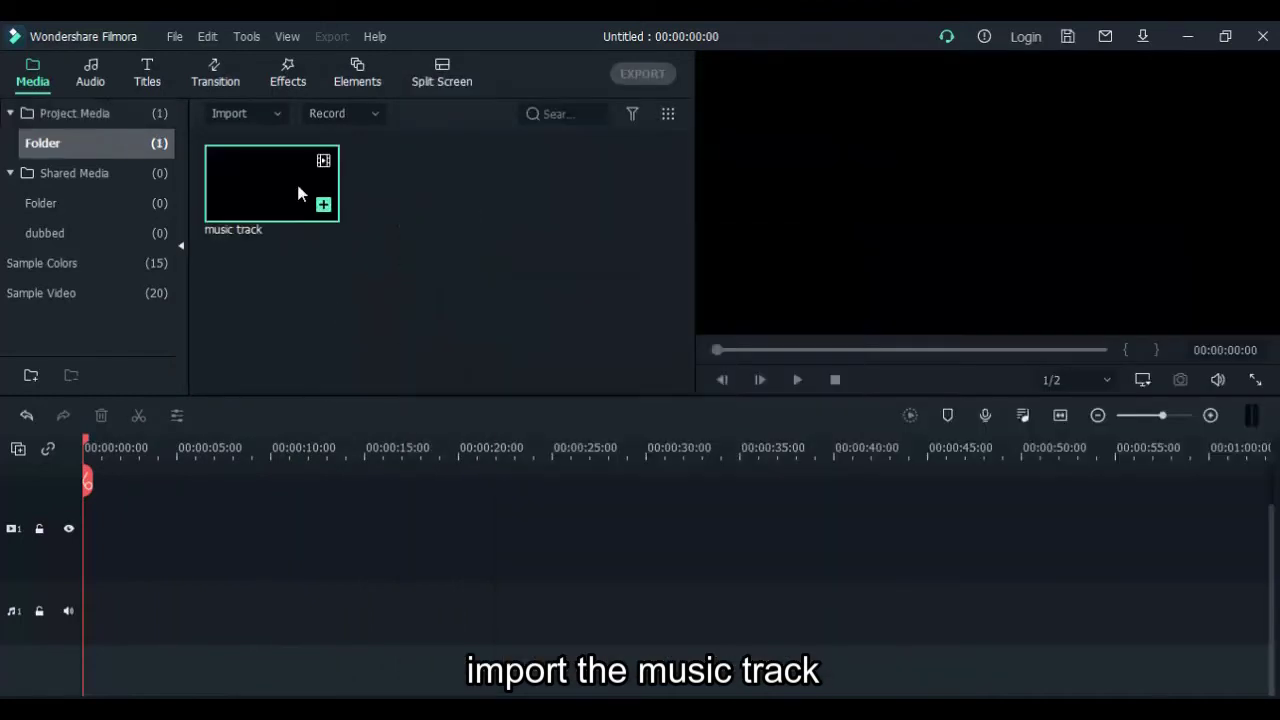
{"action": "double_click", "coordinate": [645, 214]}
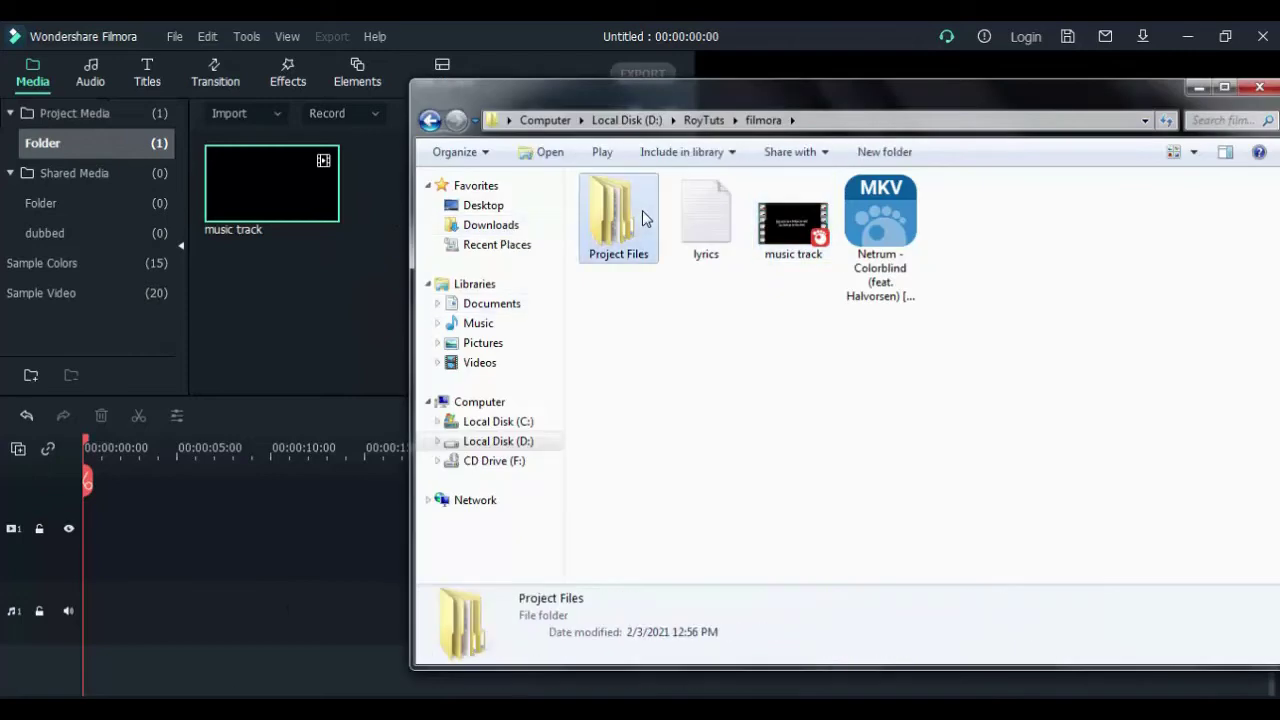
{"action": "double_click", "coordinate": [648, 208]}
{"action": "left_click_drag", "start_coordinate": [1048, 272], "coordinate": [363, 303]}
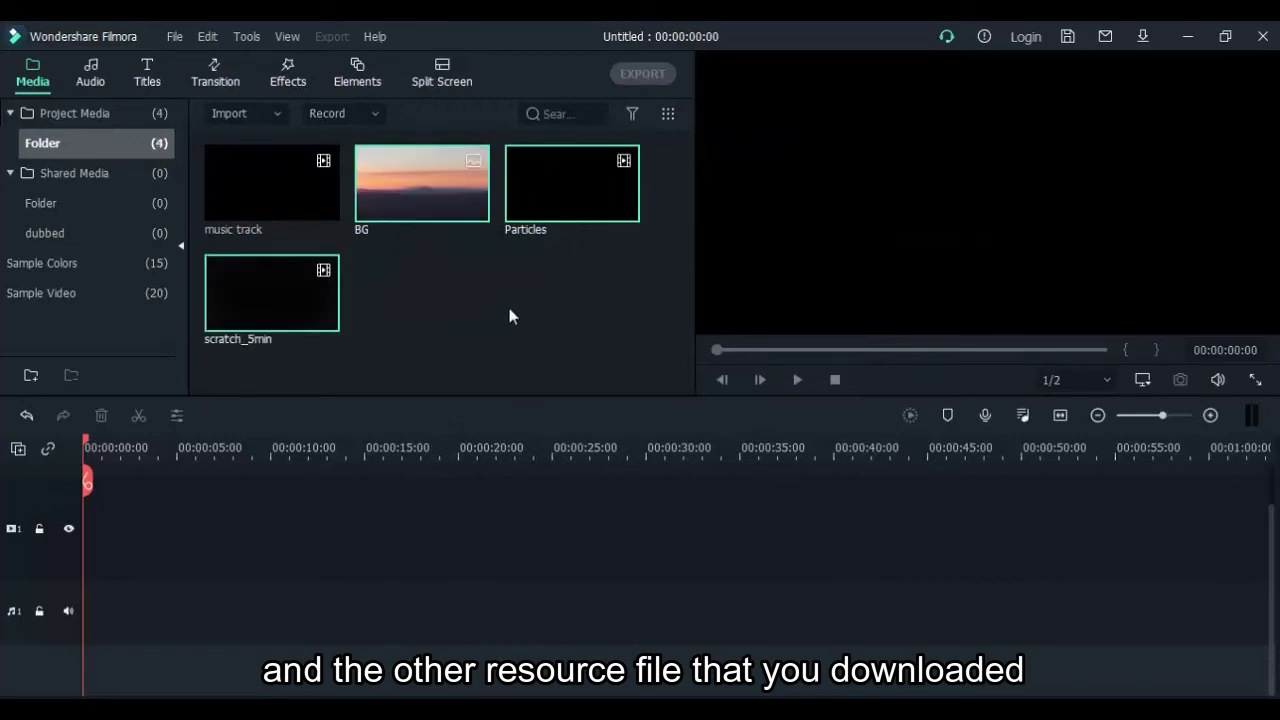
{"action": "left_click", "coordinate": [478, 329]}
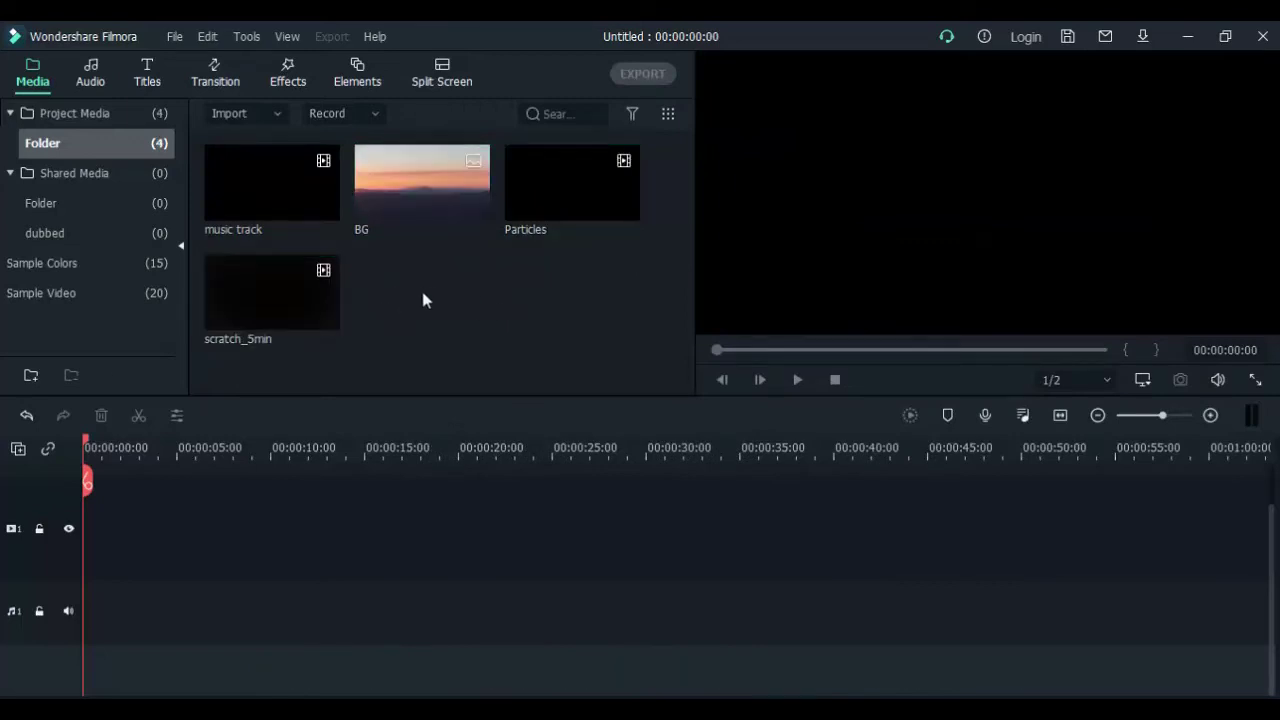
- Place the BG image at the start of the first video track, extend it to 00:01:02:07, and reduce the track height
{"action": "left_click_drag", "start_coordinate": [440, 200], "coordinate": [86, 563]}
{"action": "left_click_drag", "start_coordinate": [175, 523], "coordinate": [1250, 521]}
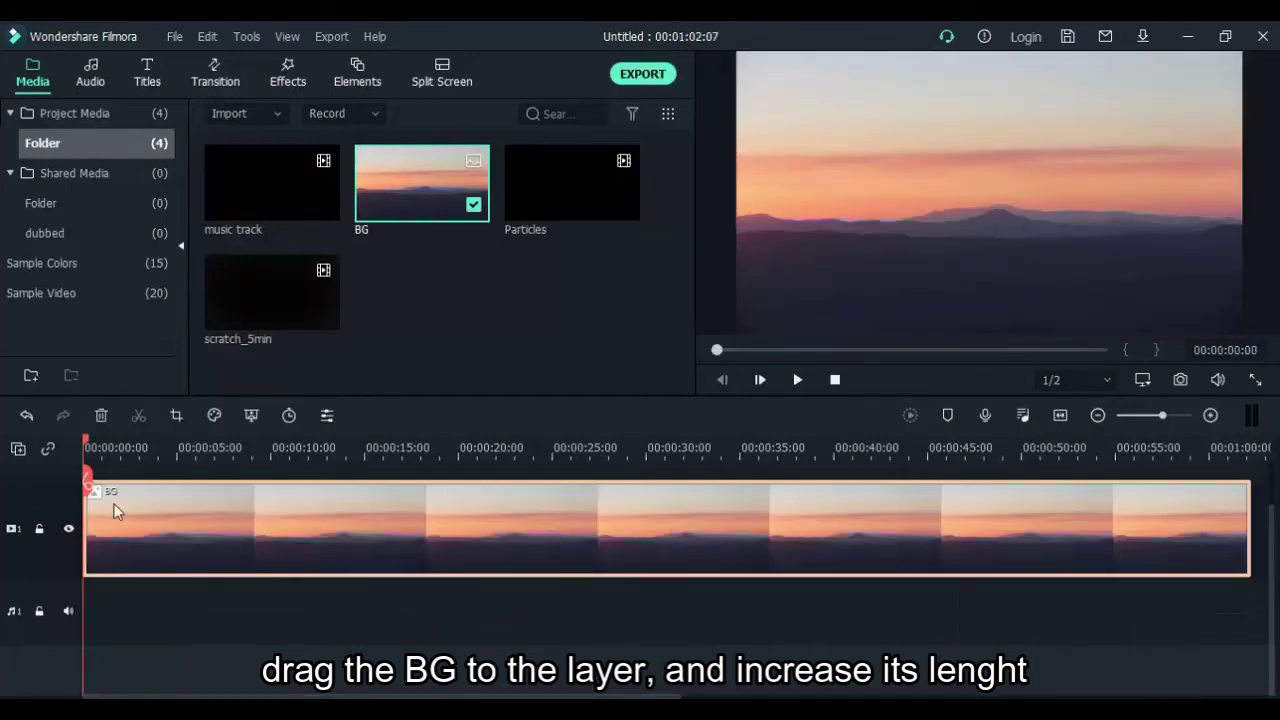
{"action": "right_click", "coordinate": [6, 512]}
{"action": "mouse_move", "coordinate": [100, 648]}
{"action": "left_click", "coordinate": [272, 652]}
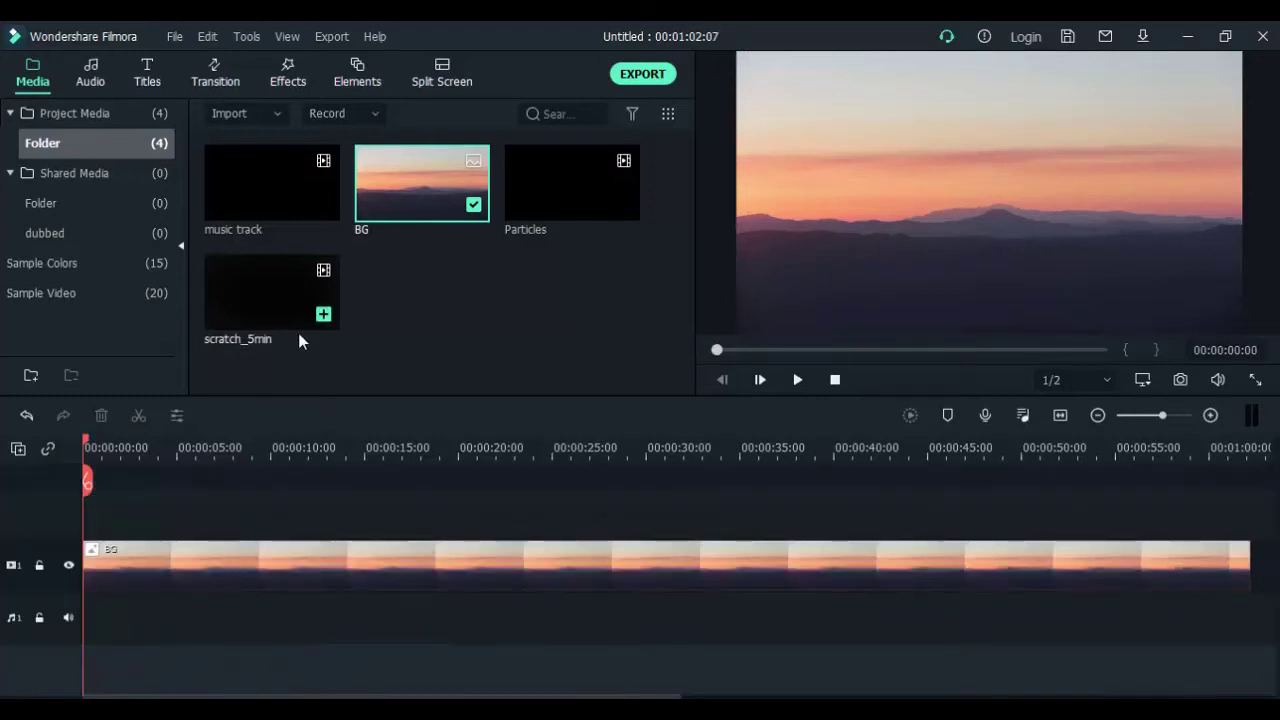
- Place scratch_5min on a track above BG from the start and set its blending mode to Screen
{"action": "left_click_drag", "start_coordinate": [265, 296], "coordinate": [180, 488]}
{"action": "left_click_drag", "start_coordinate": [112, 513], "coordinate": [88, 506]}
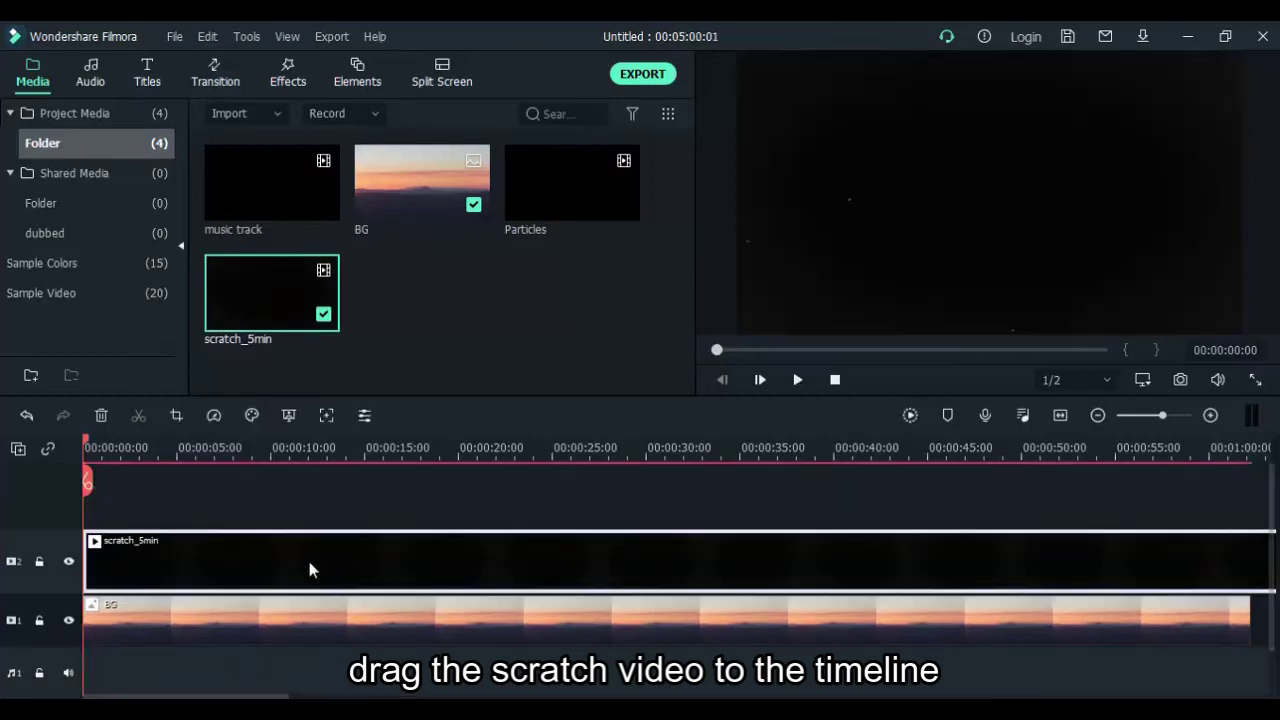
{"action": "left_click", "coordinate": [186, 453]}
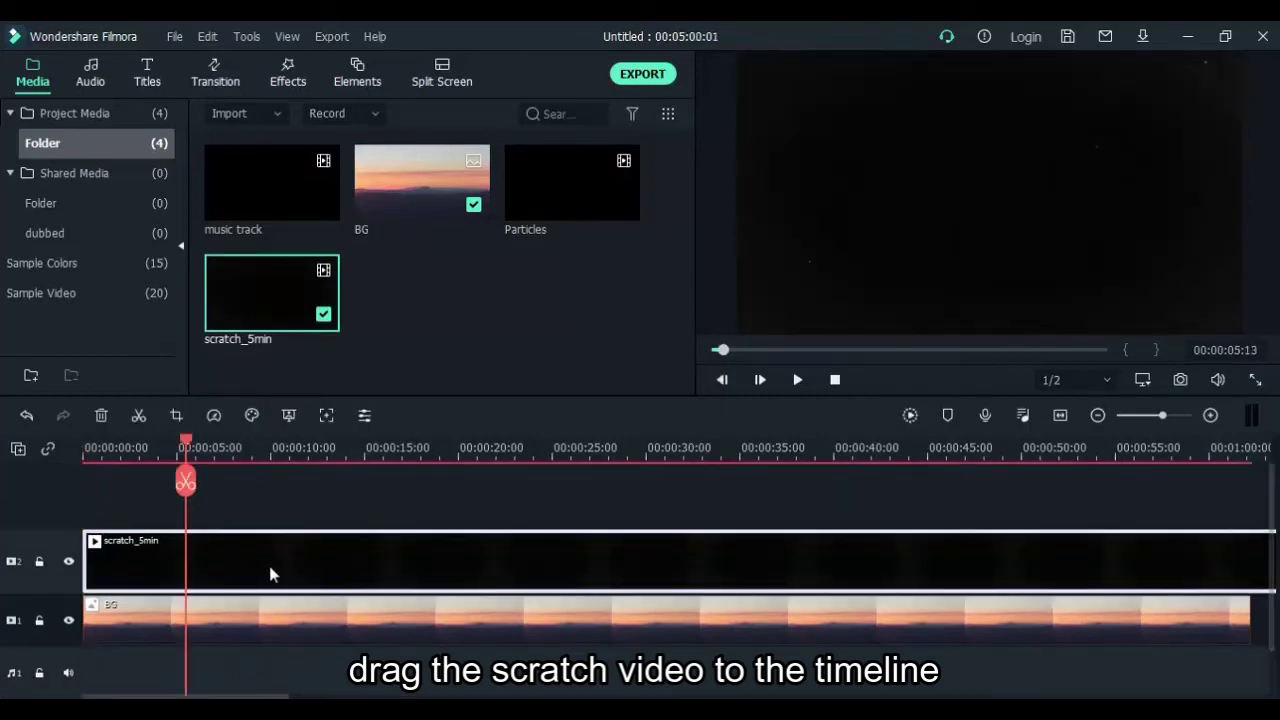
{"action": "double_click", "coordinate": [246, 556]}
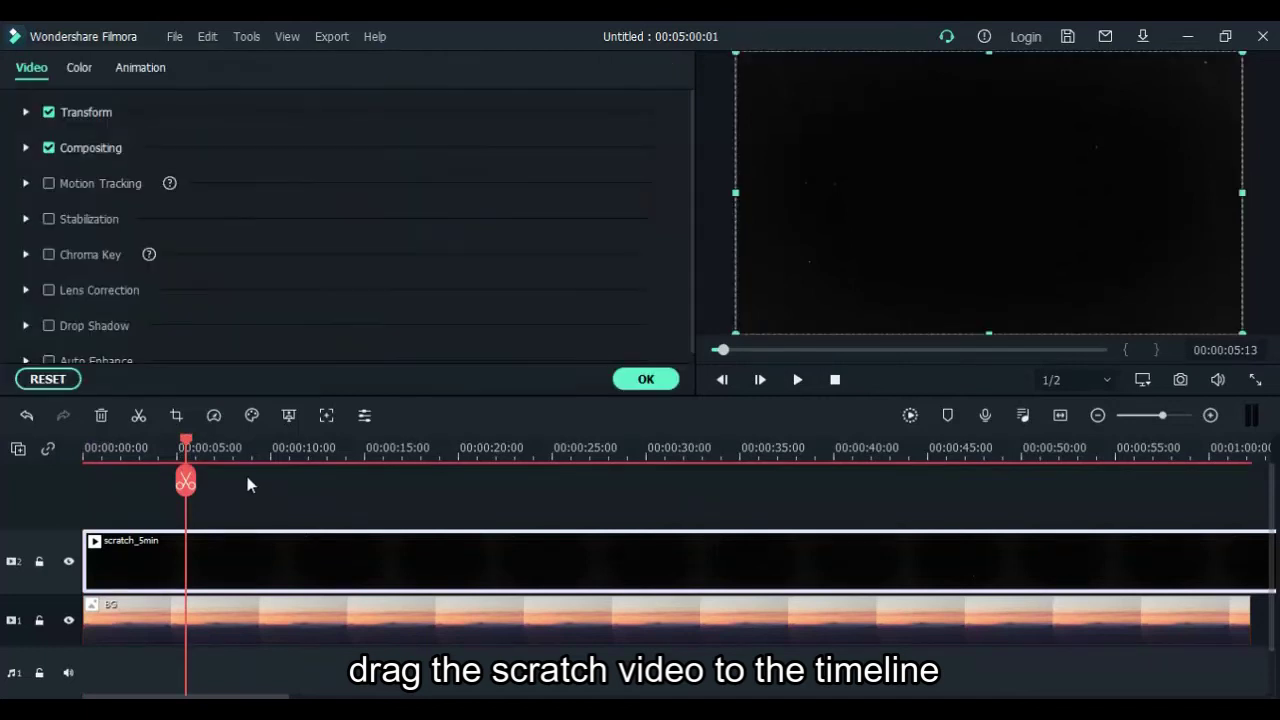
{"action": "left_click", "coordinate": [27, 148]}
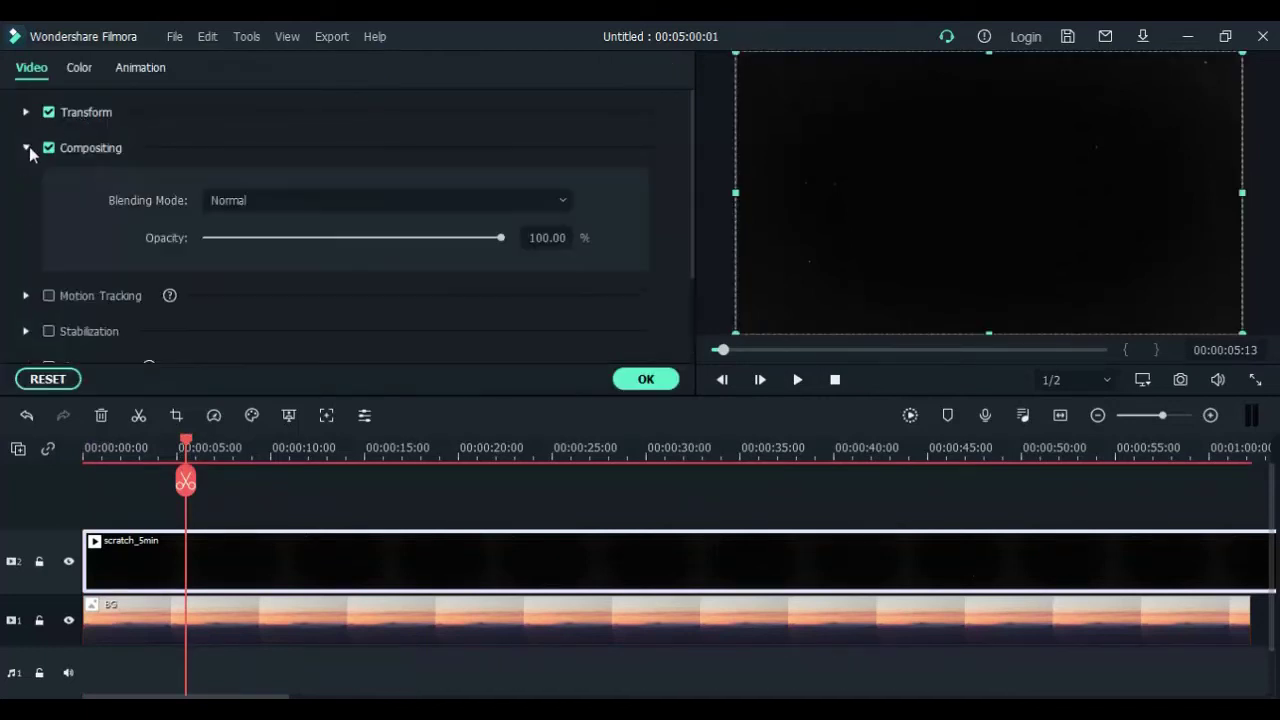
{"action": "left_click", "coordinate": [240, 203]}
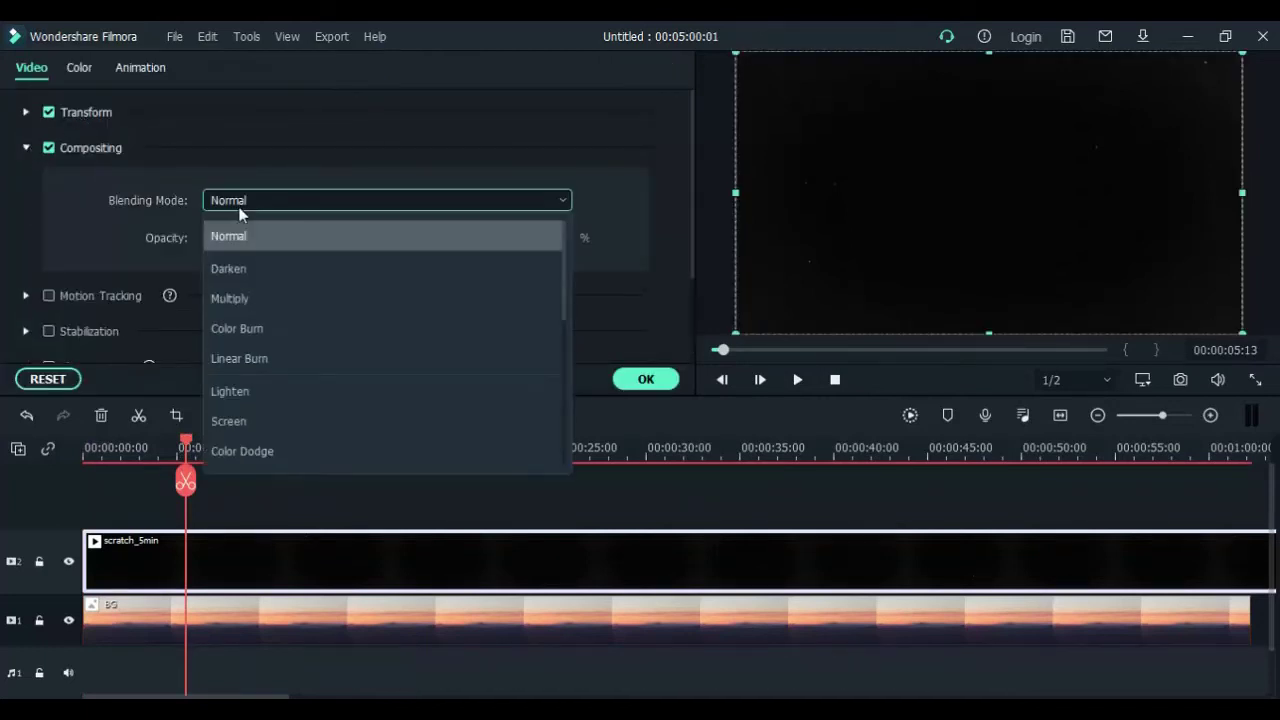
{"action": "left_click", "coordinate": [238, 421]}
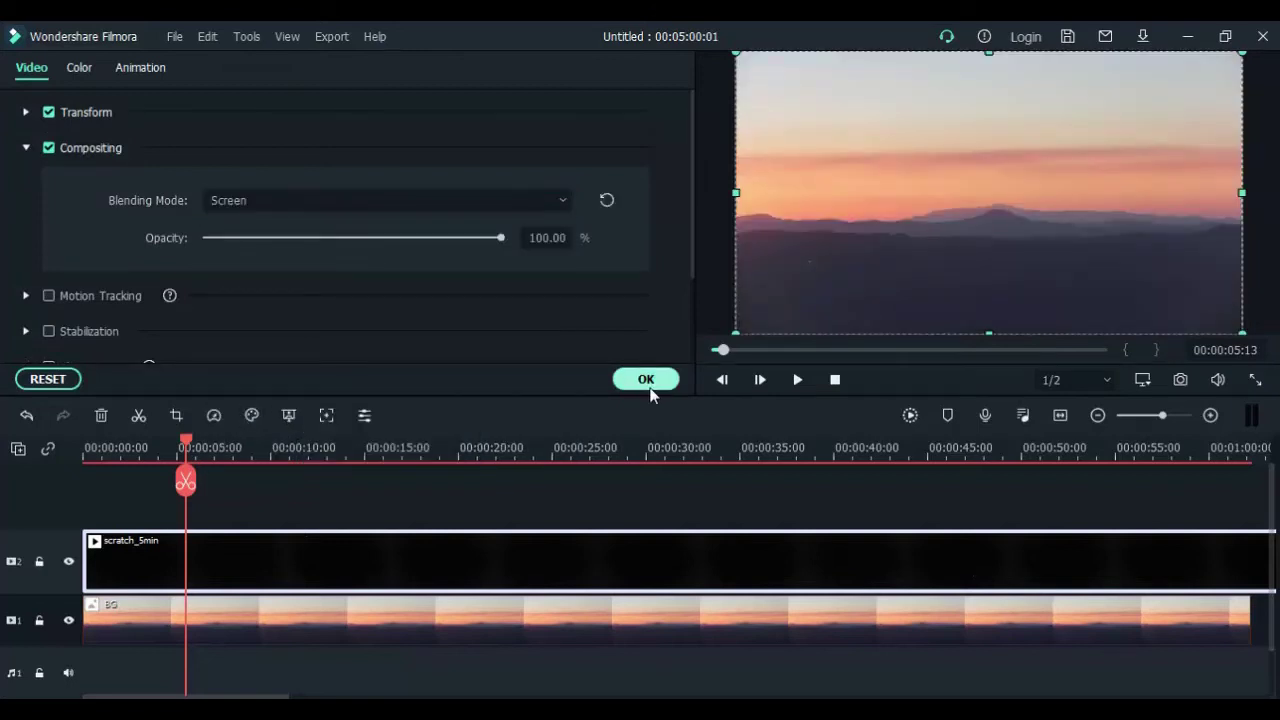
{"action": "left_click", "coordinate": [647, 382]}
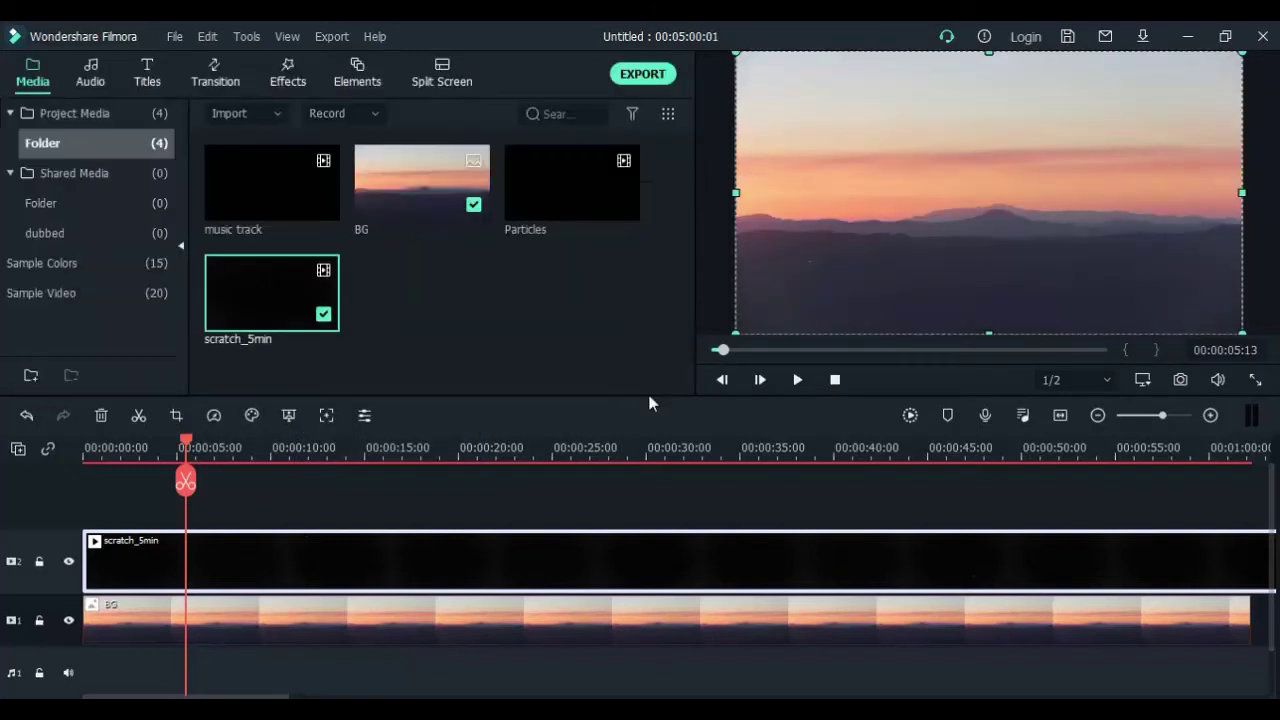
- Copy the scratch_5min clip, lock its video track, and paste the copy at the playhead
{"action": "right_click", "coordinate": [223, 568]}
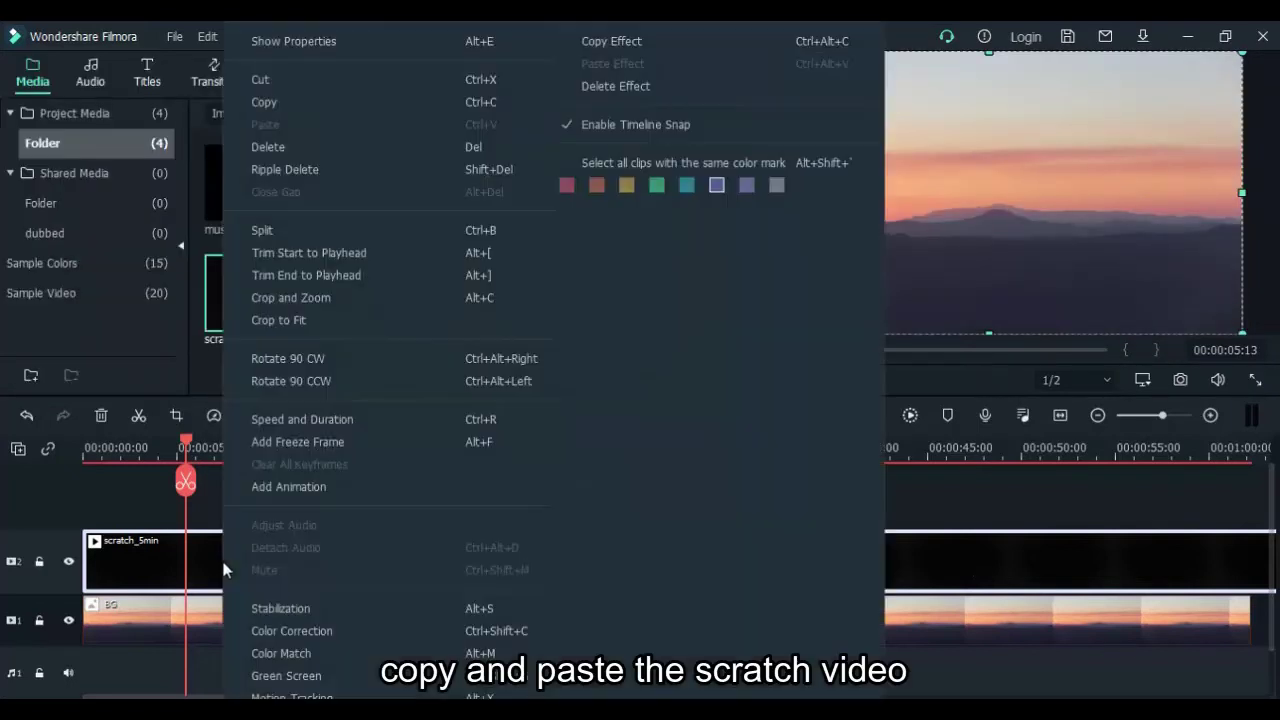
{"action": "left_click", "coordinate": [283, 104]}
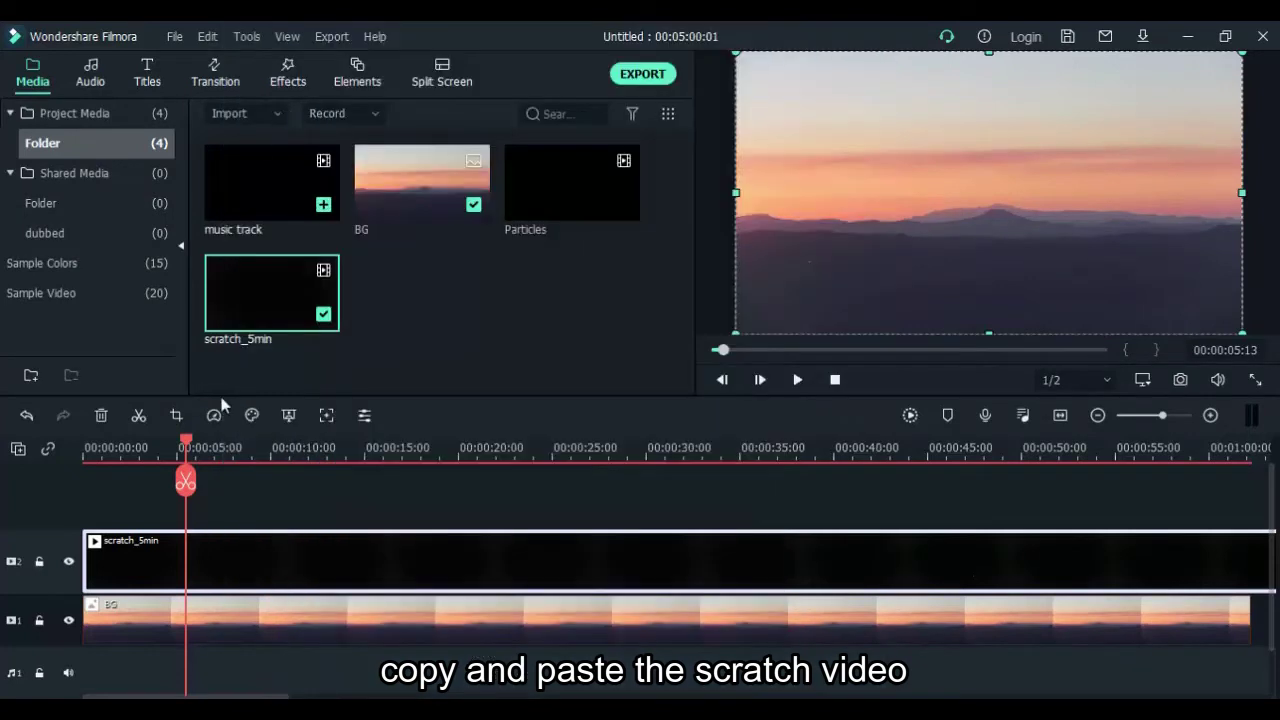
{"action": "left_click", "coordinate": [40, 563]}
{"action": "key", "text": "ctrl+v"}
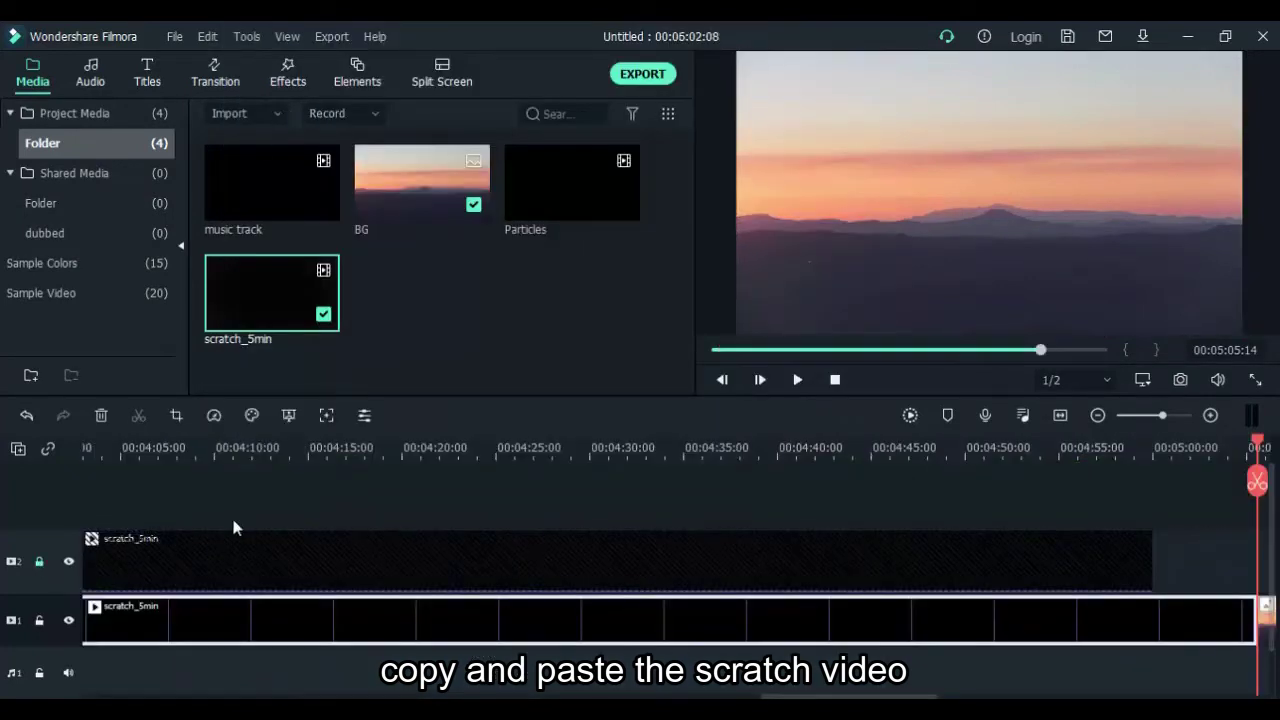
{"action": "scroll", "coordinate": [292, 634], "scroll_direction": "down", "scroll_amount": 2}
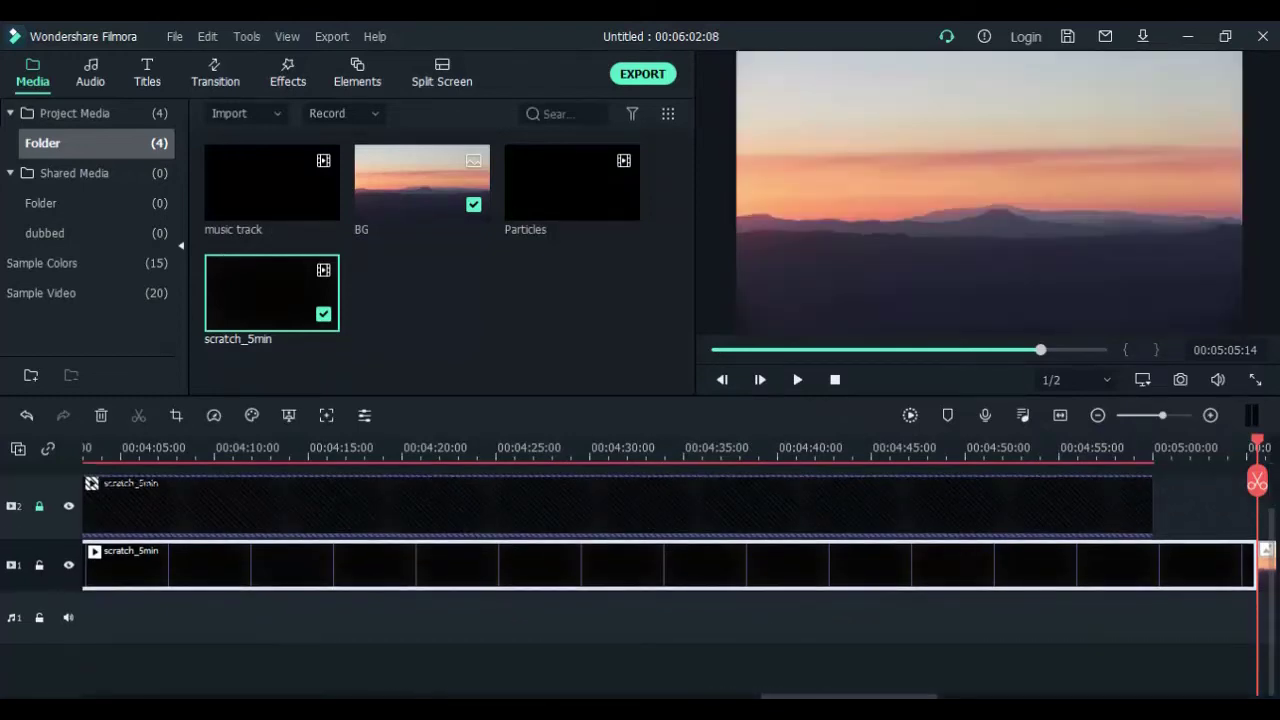
{"action": "left_click", "coordinate": [777, 697]}
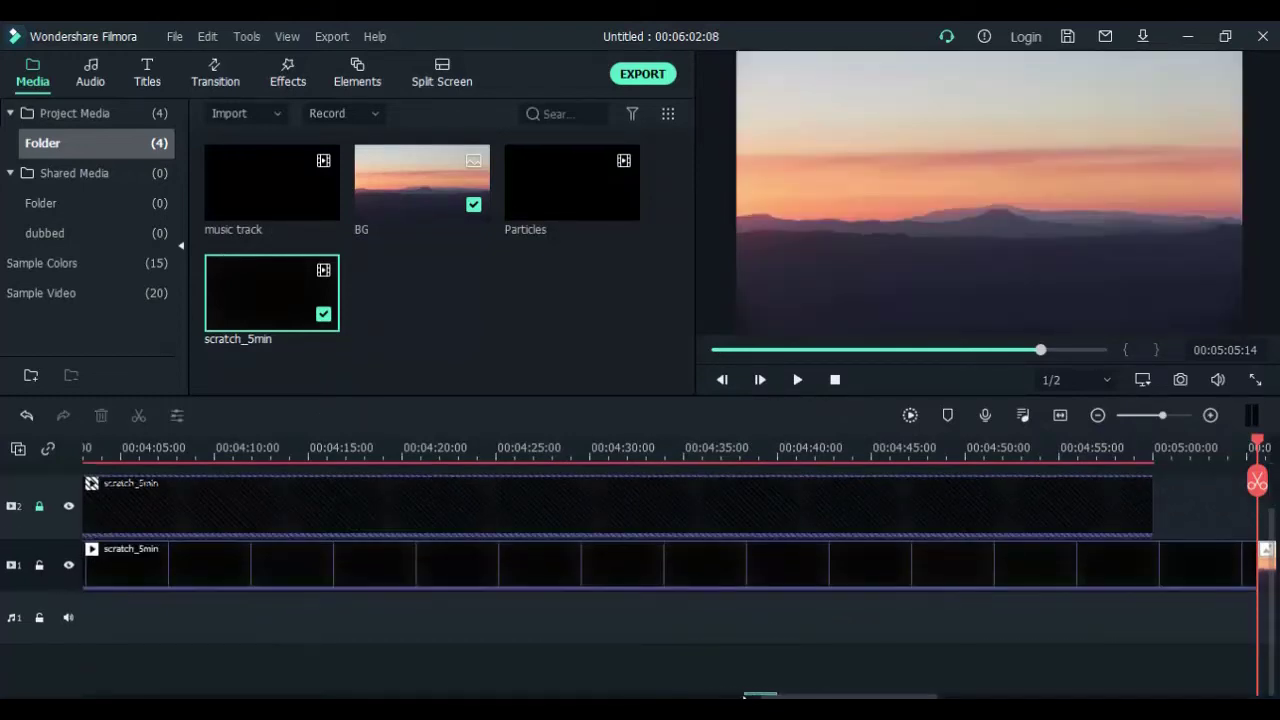
- Move the pasted scratch_5min copy to a new track above the first scratch clip, starting at 00:00:00:00
{"action": "left_click_drag", "start_coordinate": [777, 697], "coordinate": [98, 697]}
{"action": "left_click_drag", "start_coordinate": [422, 185], "coordinate": [225, 555]}
{"action": "left_click_drag", "start_coordinate": [245, 490], "coordinate": [110, 518]}
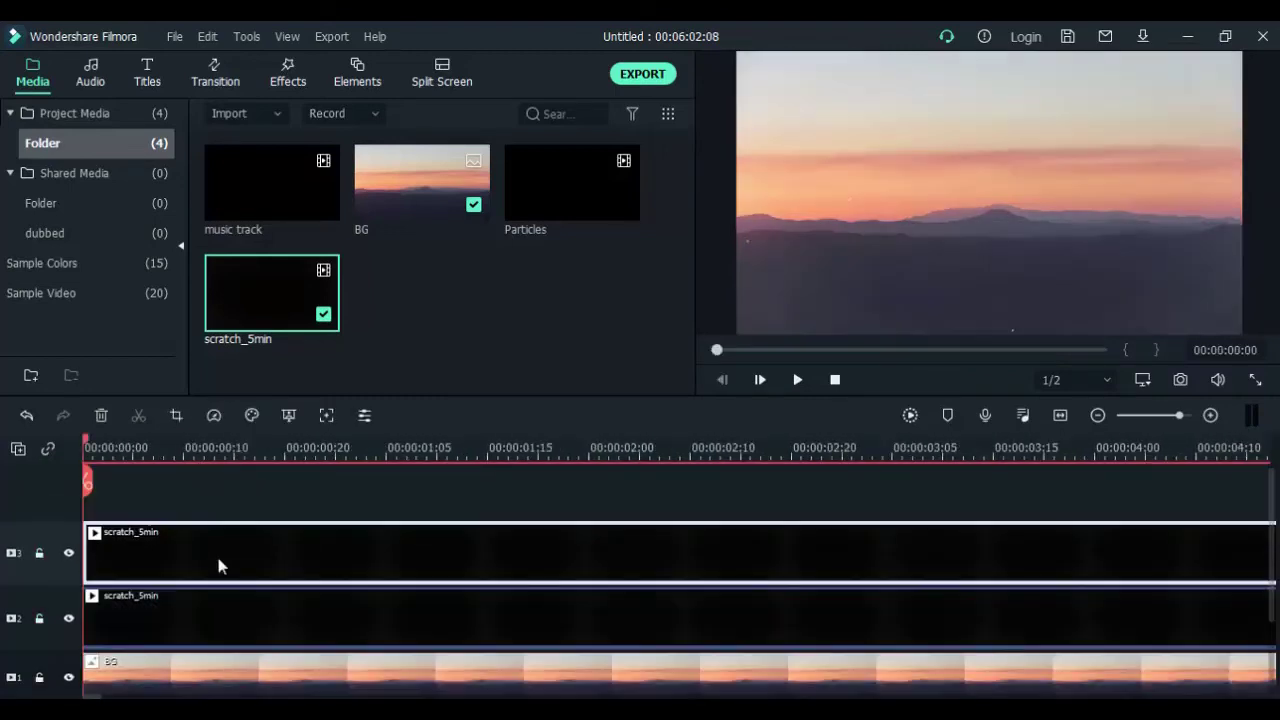
- Check the blending mode of the upper scratch_5min copy and play back the layered scratches over the background
{"action": "right_click", "coordinate": [220, 566]}
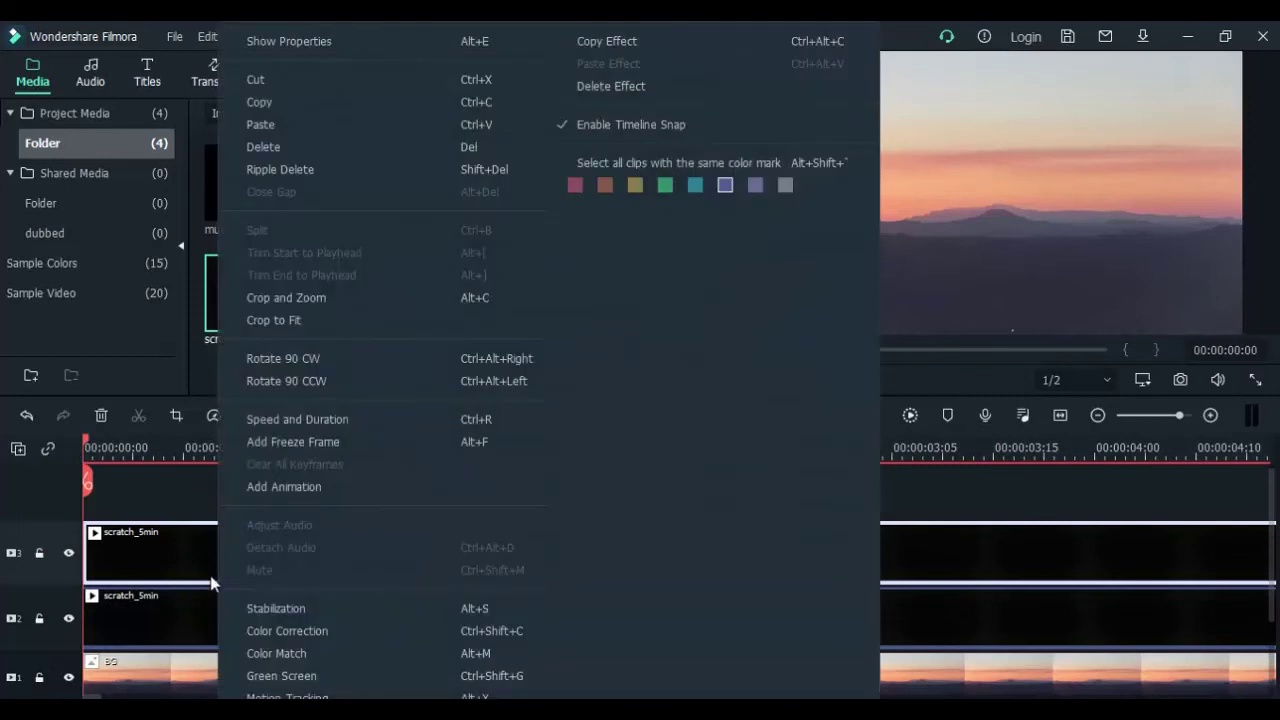
{"action": "left_click", "coordinate": [134, 534]}
{"action": "double_click", "coordinate": [134, 534]}
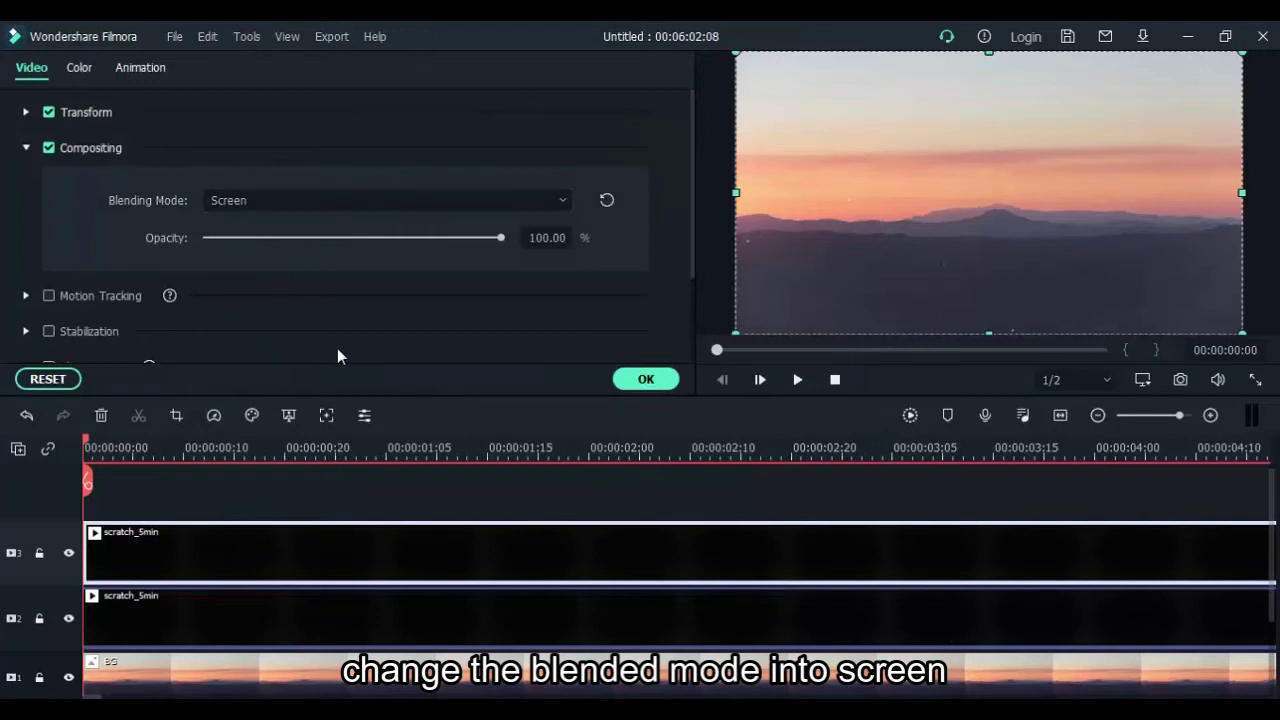
{"action": "left_click", "coordinate": [646, 379]}
{"action": "key", "text": "space"}
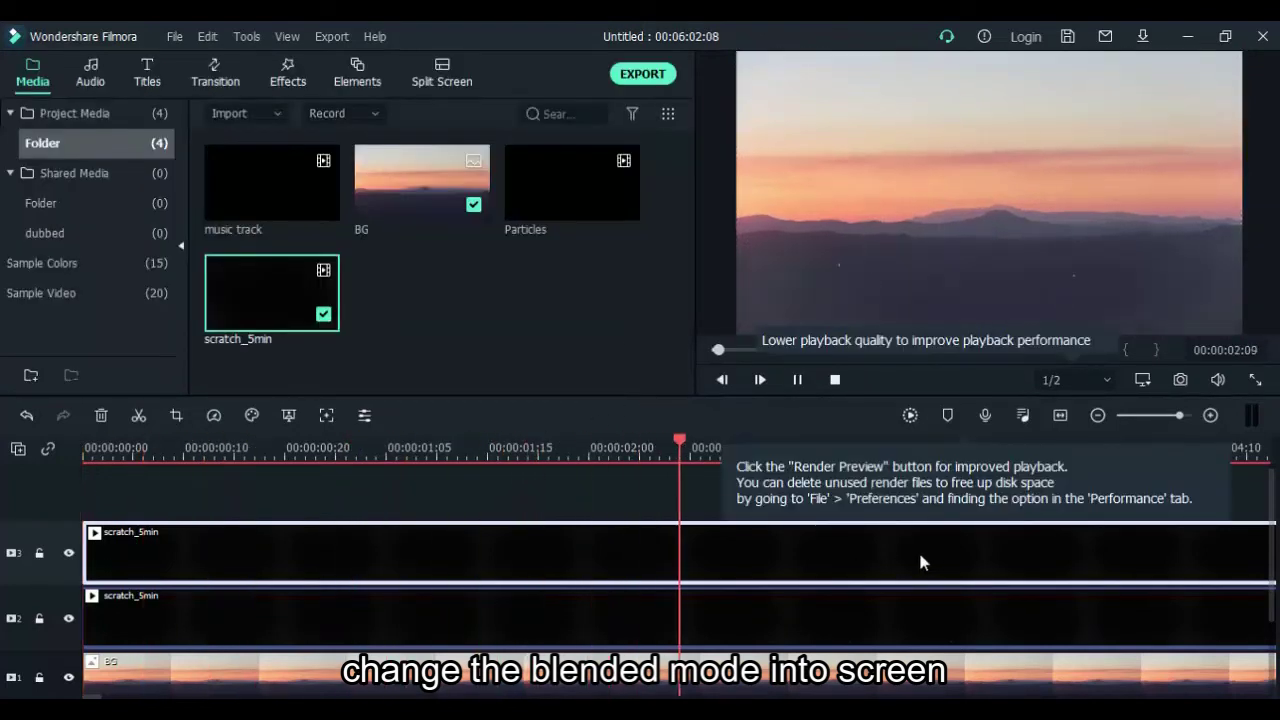
{"action": "key", "text": "space"}
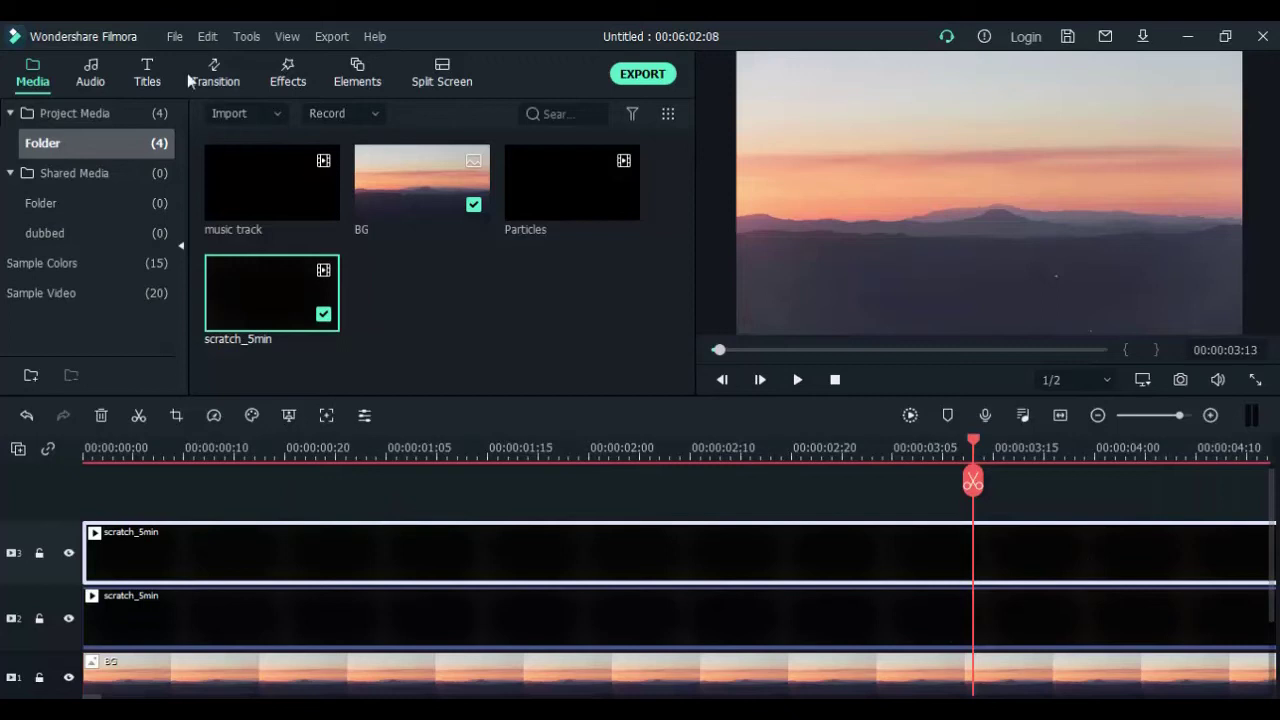
- Find the Mild effect, place it on a new track above the scratch clips from the start, and preview it
{"action": "left_click", "coordinate": [281, 87]}
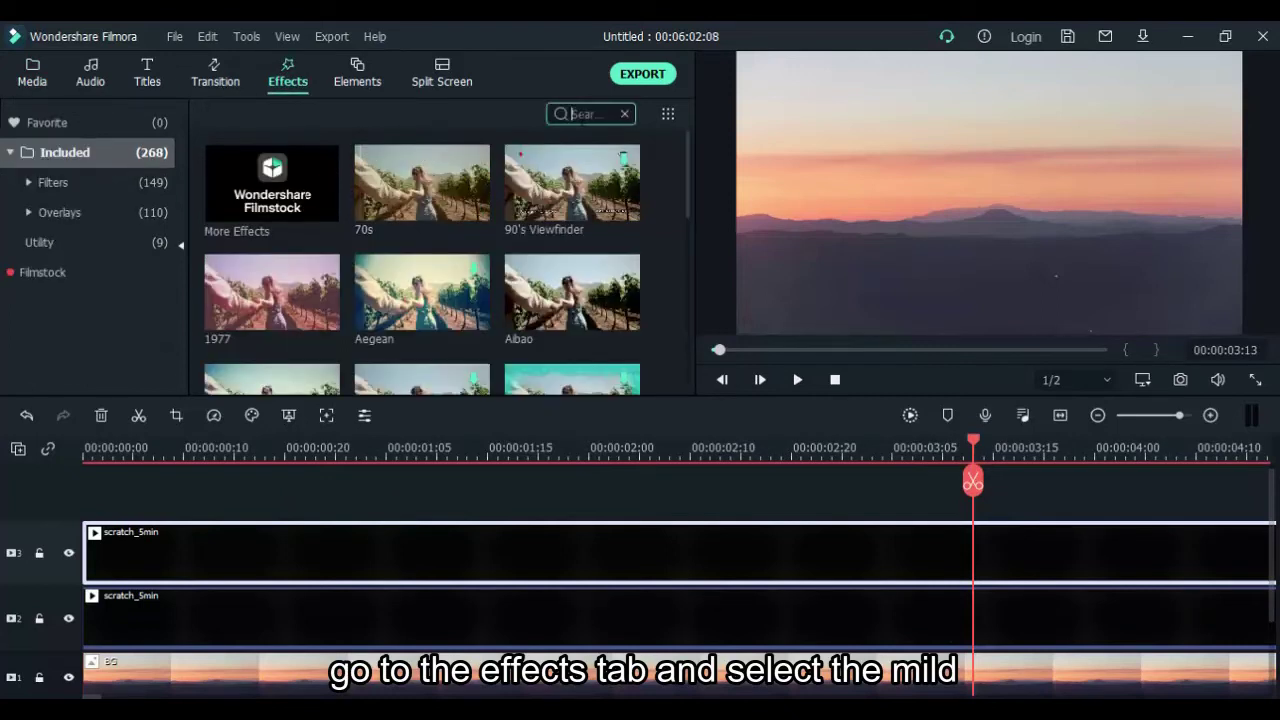
{"action": "type", "text": "mild"}
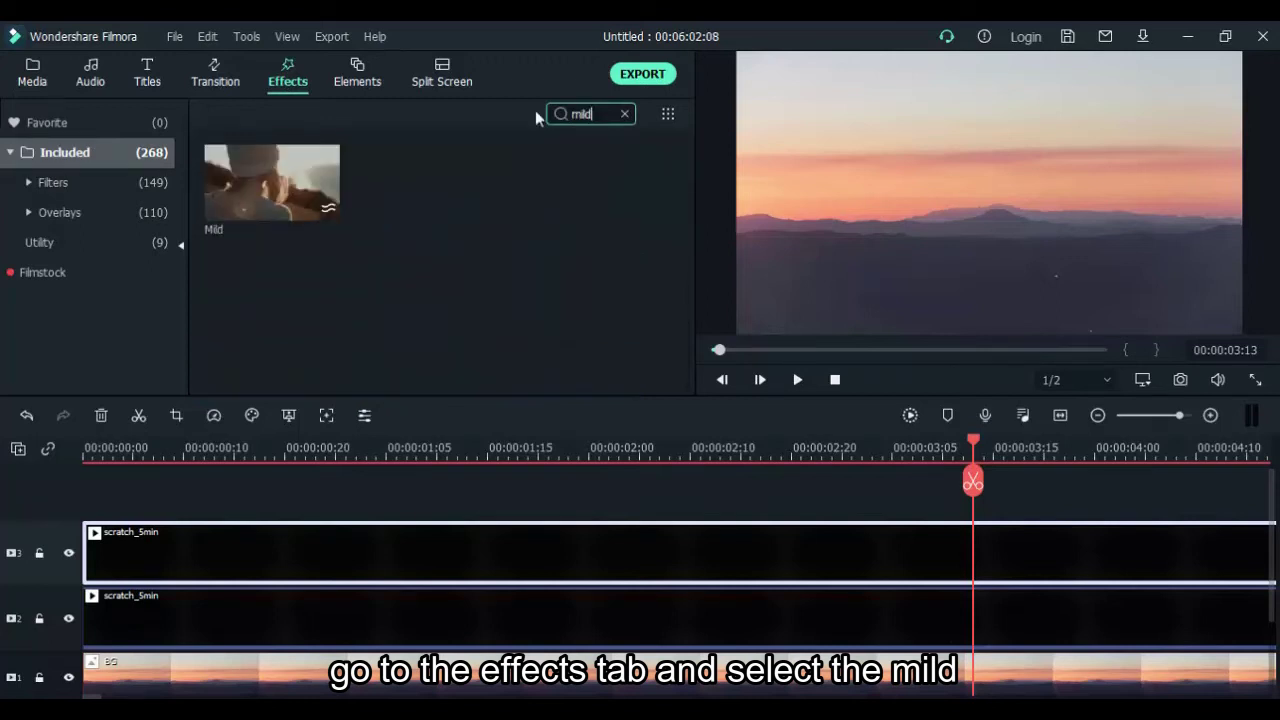
{"action": "left_click_drag", "start_coordinate": [268, 197], "coordinate": [89, 509]}
{"action": "left_click", "coordinate": [478, 447]}
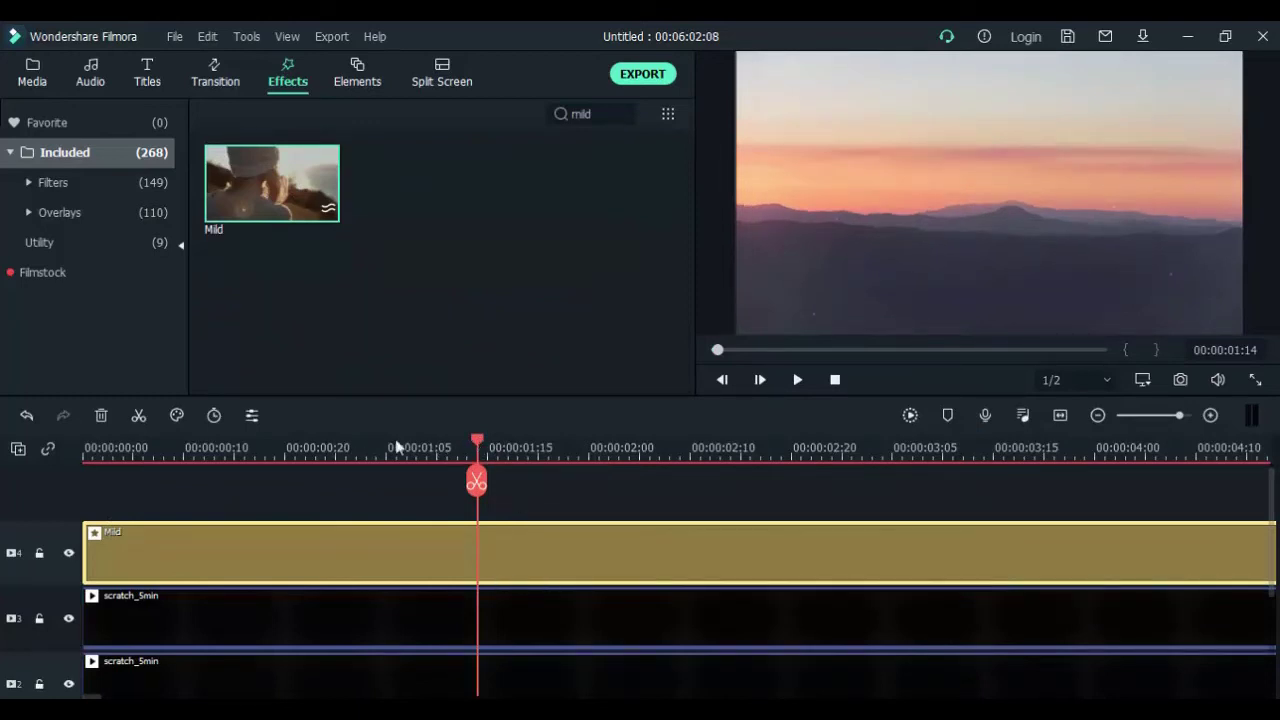
{"action": "key", "text": "Home"}
{"action": "key", "text": "space"}
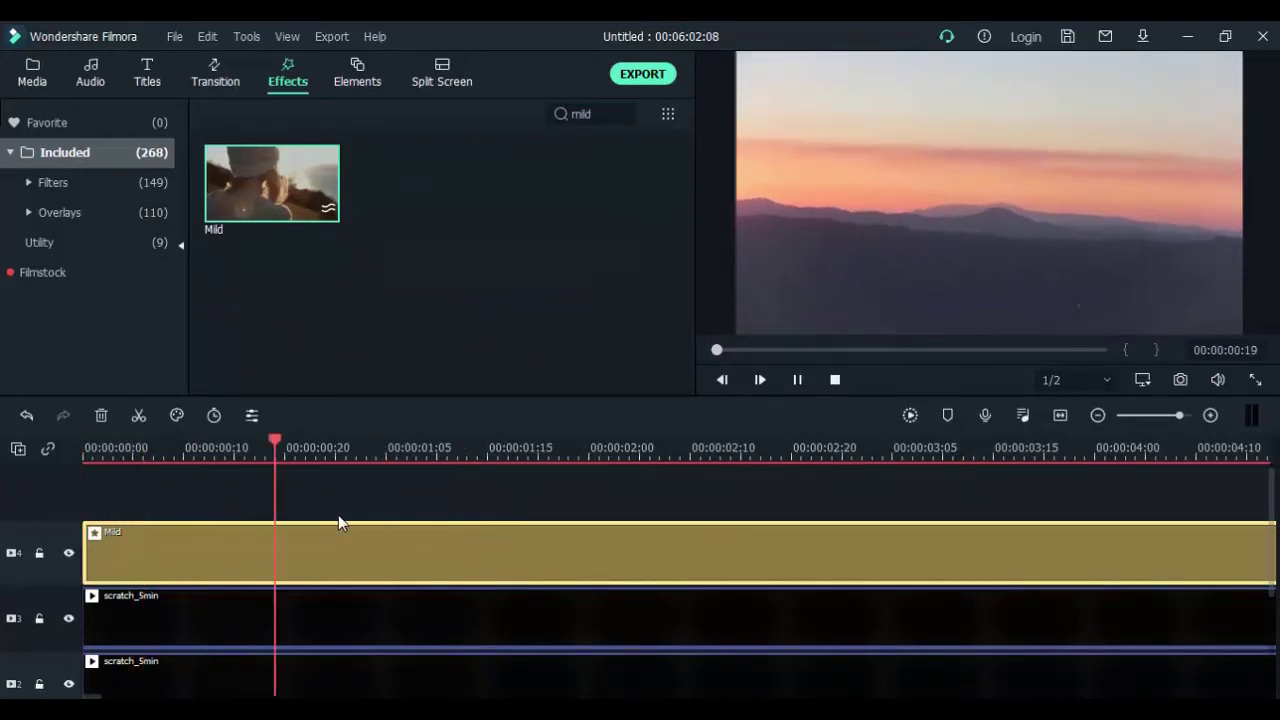
- Set the Mild effect's frequency to 0.60 and play back the result from the start
{"action": "double_click", "coordinate": [417, 554]}
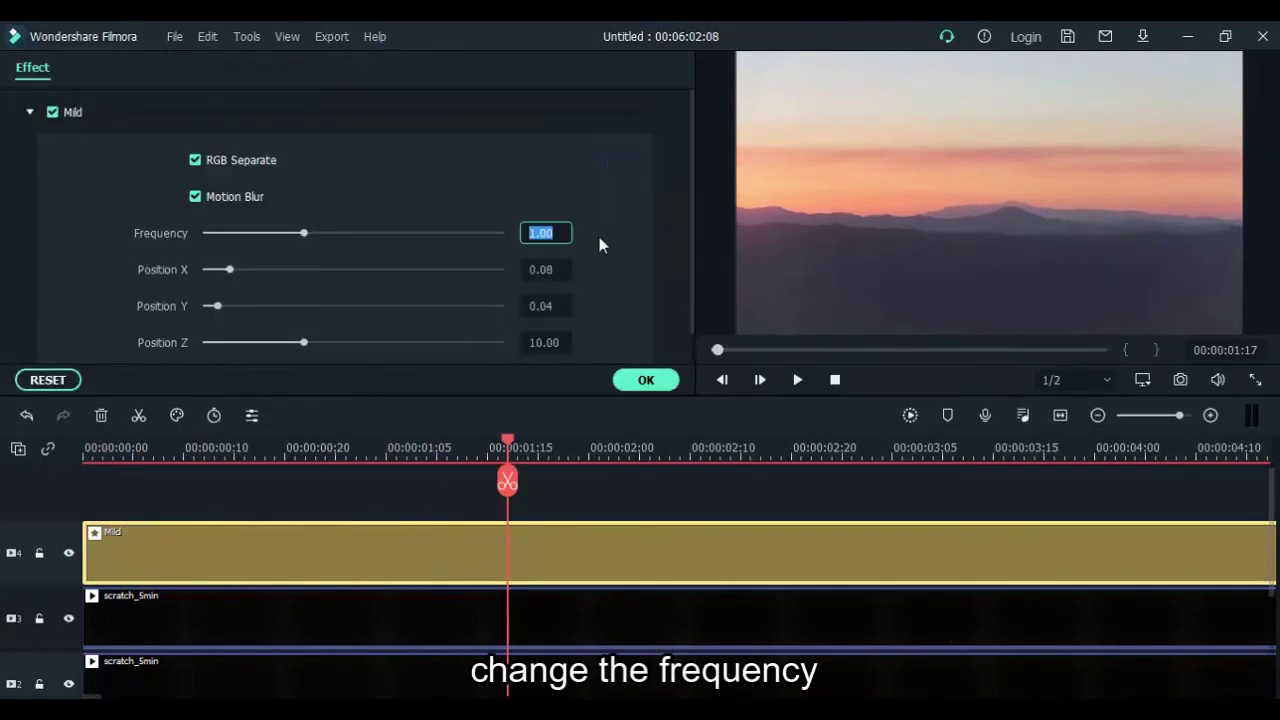
{"action": "key", "text": "BackSpace"}
{"action": "type", "text": ".60"}
{"action": "left_click", "coordinate": [646, 380]}
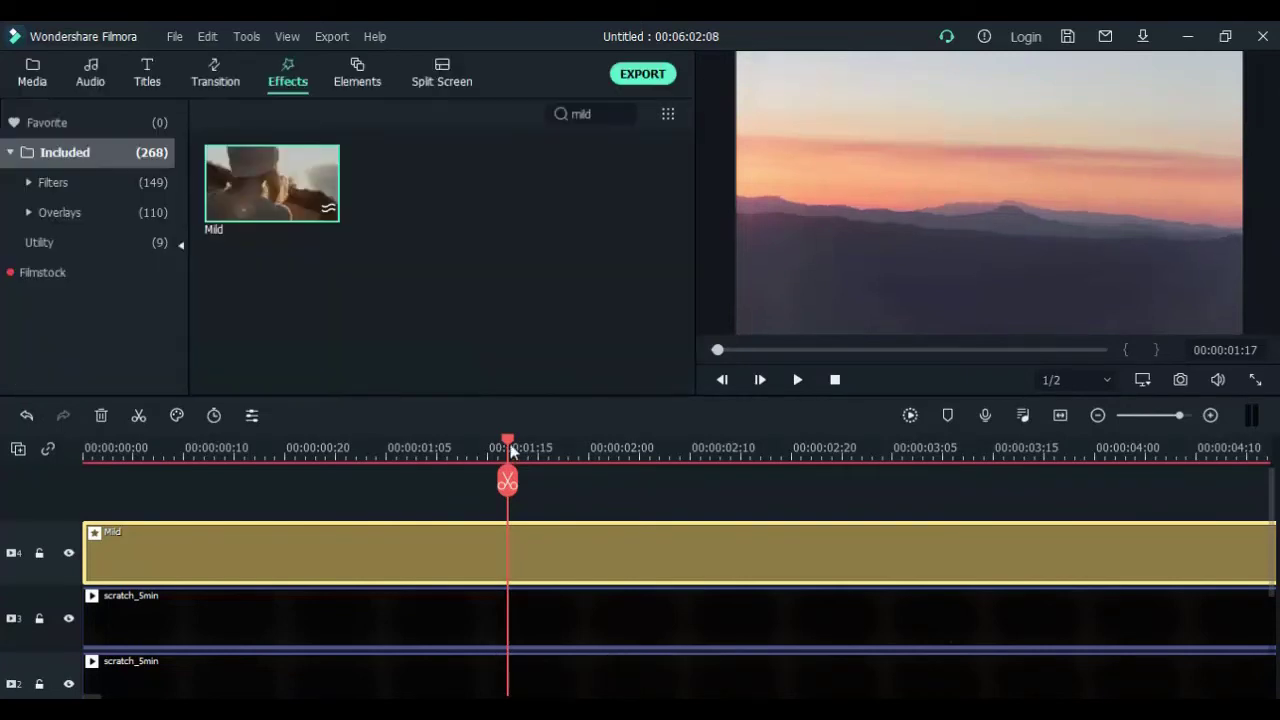
{"action": "left_click", "coordinate": [88, 452]}
{"action": "key", "text": "space"}
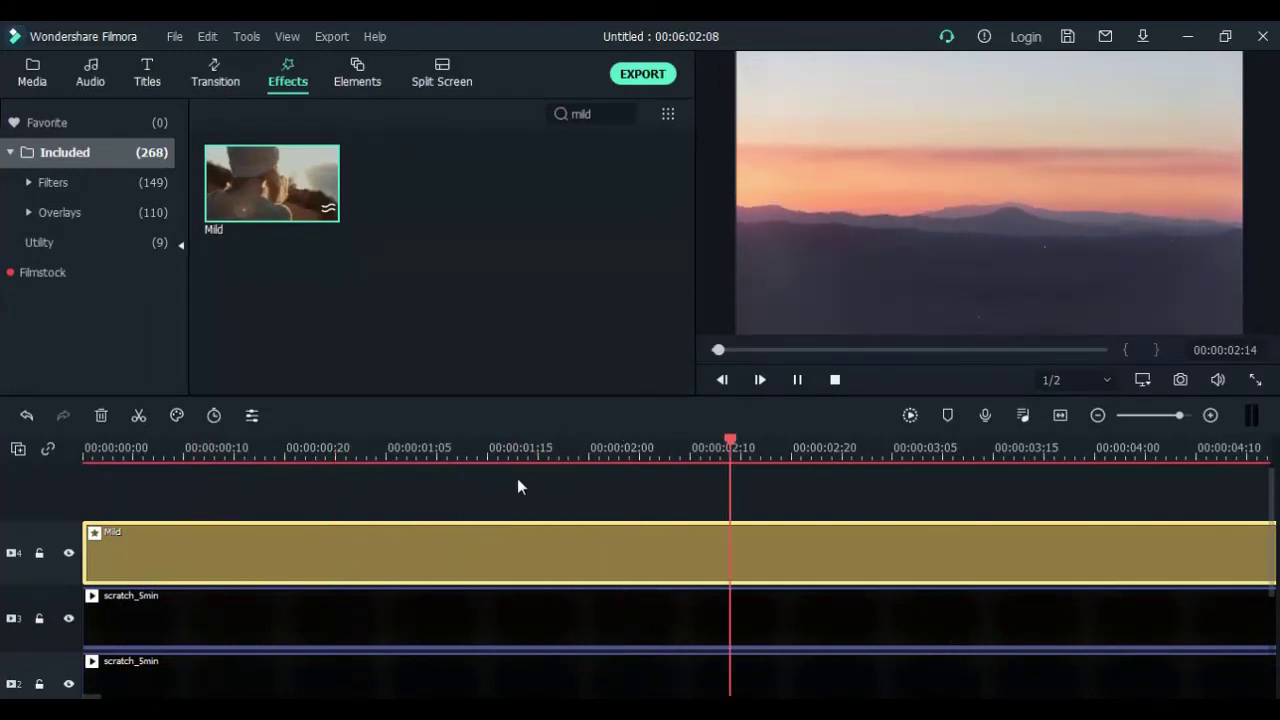
{"action": "key", "text": "space"}
- Place the Particles video on a new track above the Mild effect, starting at 00:00:00:00
{"action": "left_click_drag", "start_coordinate": [541, 448], "coordinate": [141, 449]}
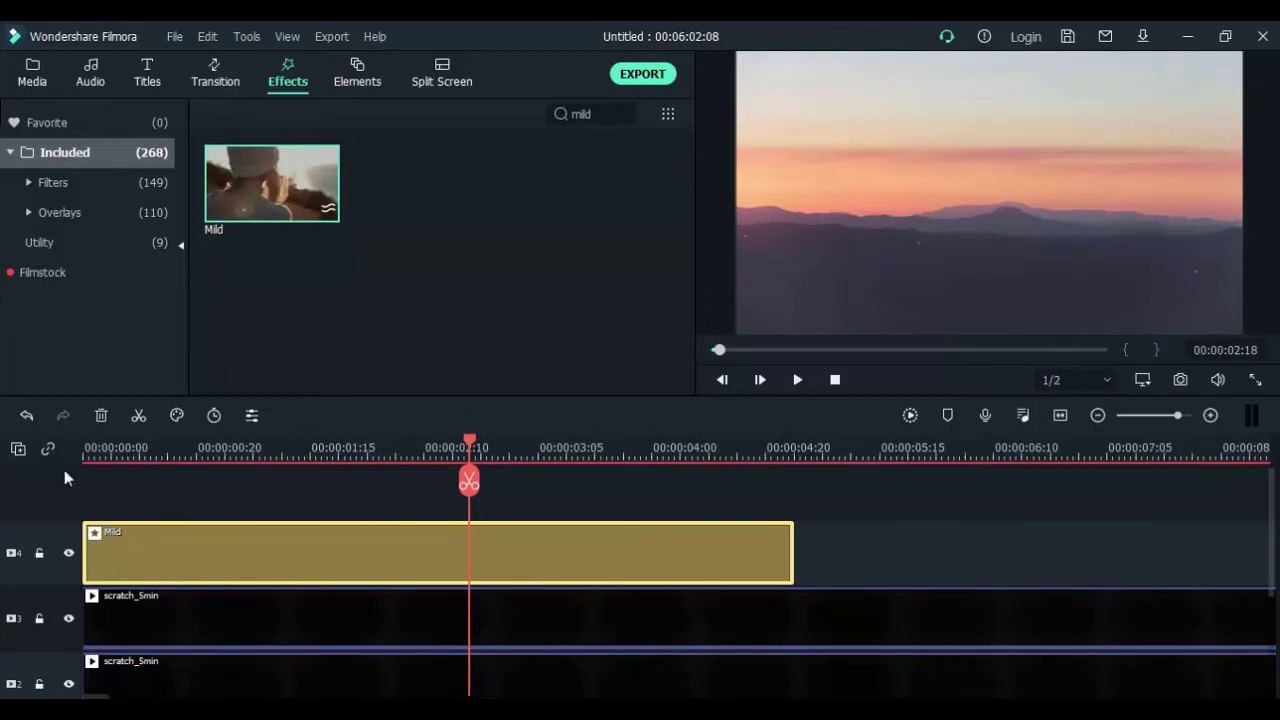
{"action": "left_click", "coordinate": [34, 78]}
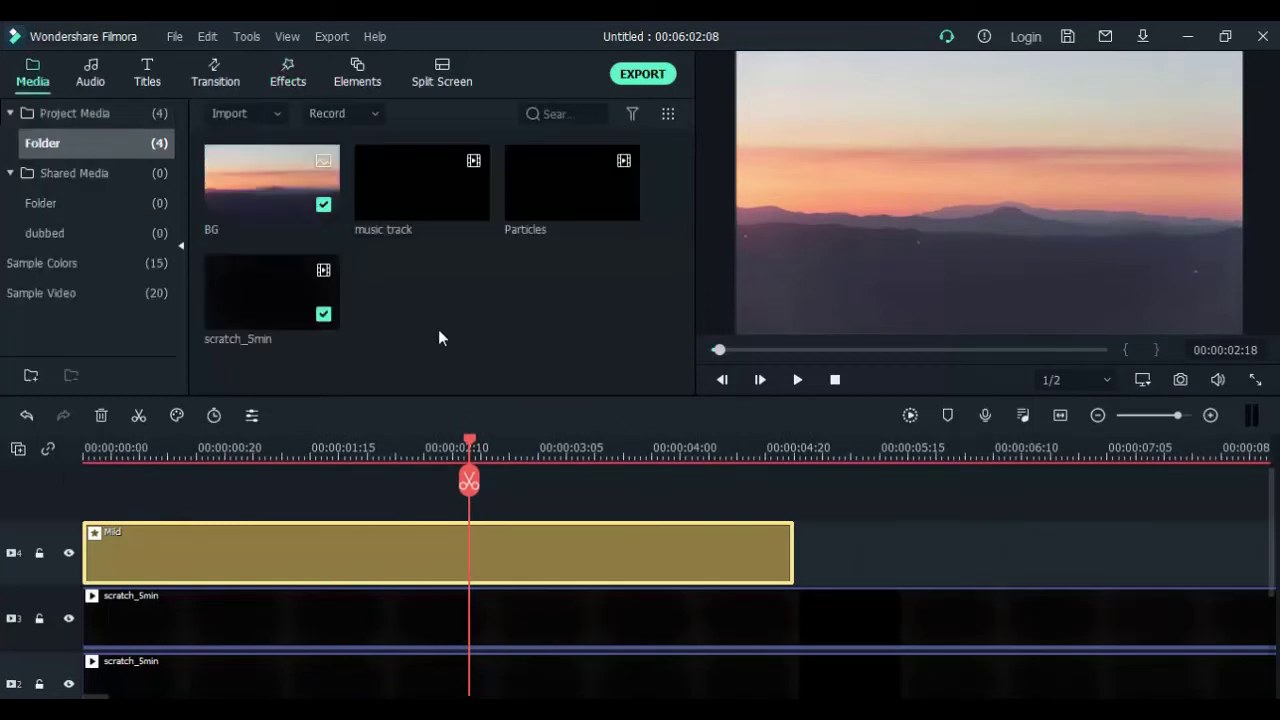
{"action": "left_click_drag", "start_coordinate": [563, 205], "coordinate": [94, 497]}
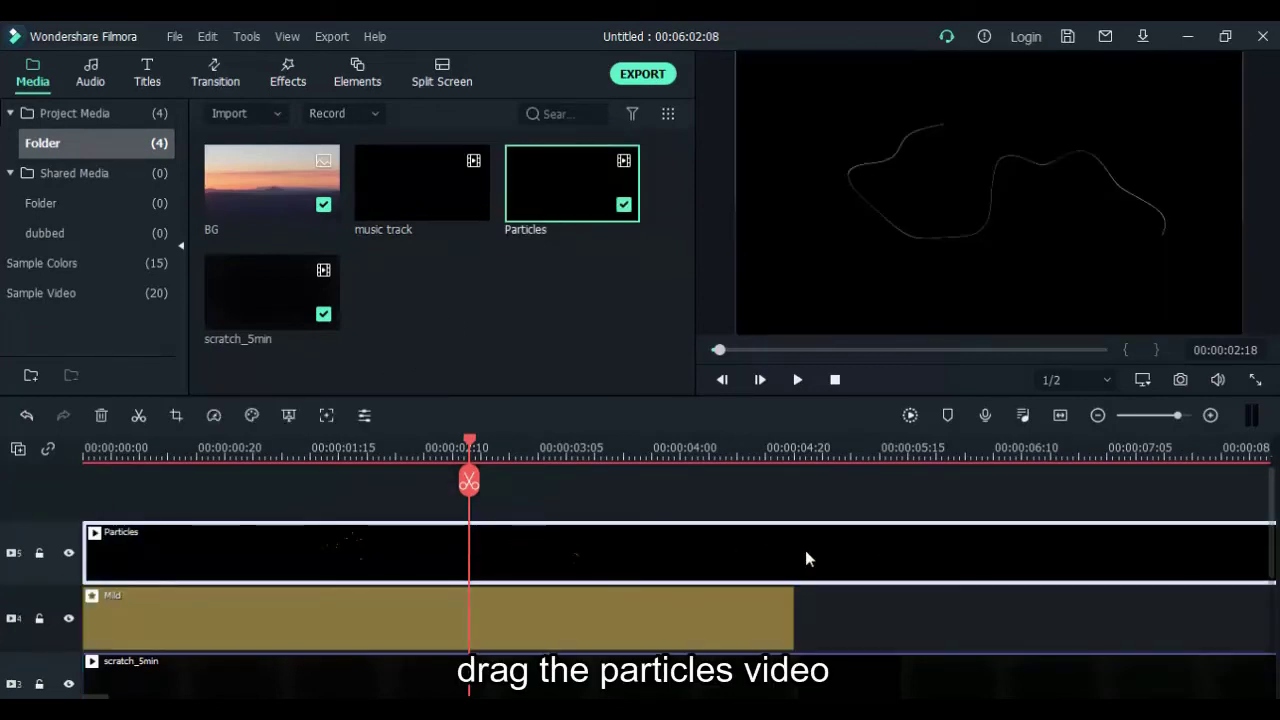
{"action": "scroll", "coordinate": [736, 456], "scroll_direction": "down", "scroll_amount": 5}
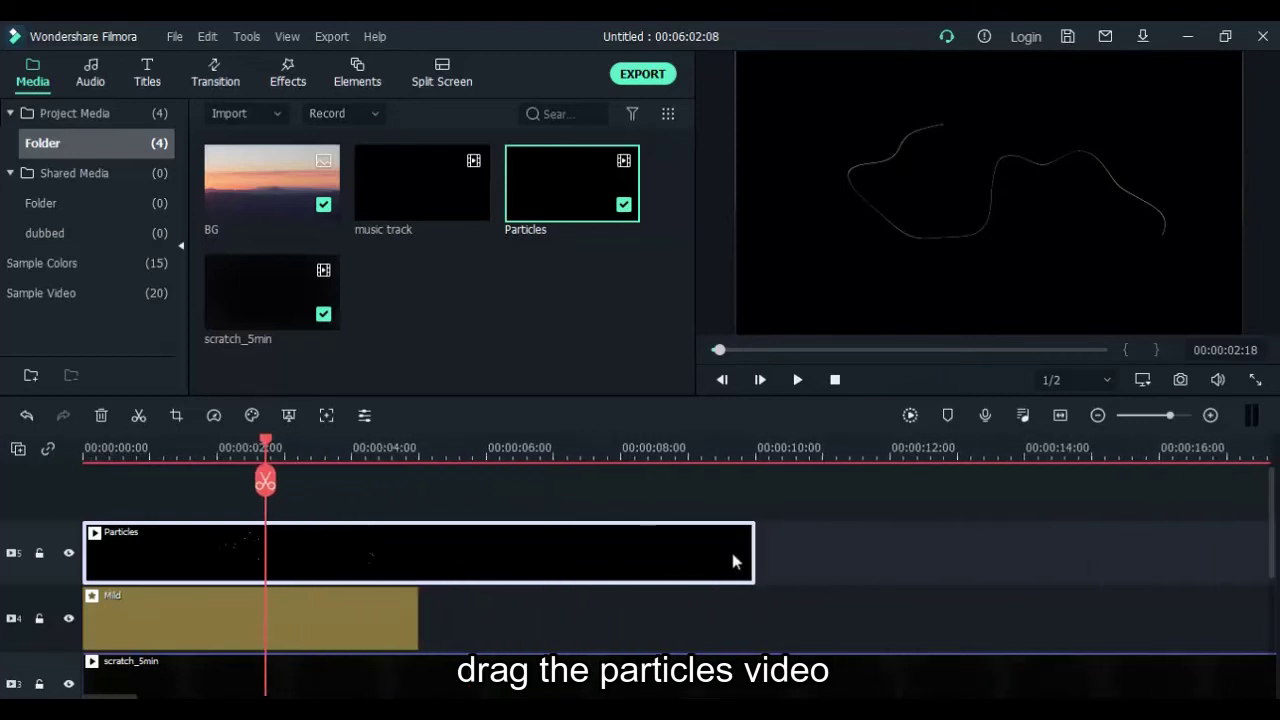
{"action": "scroll", "coordinate": [710, 480], "scroll_direction": "down", "scroll_amount": 5}
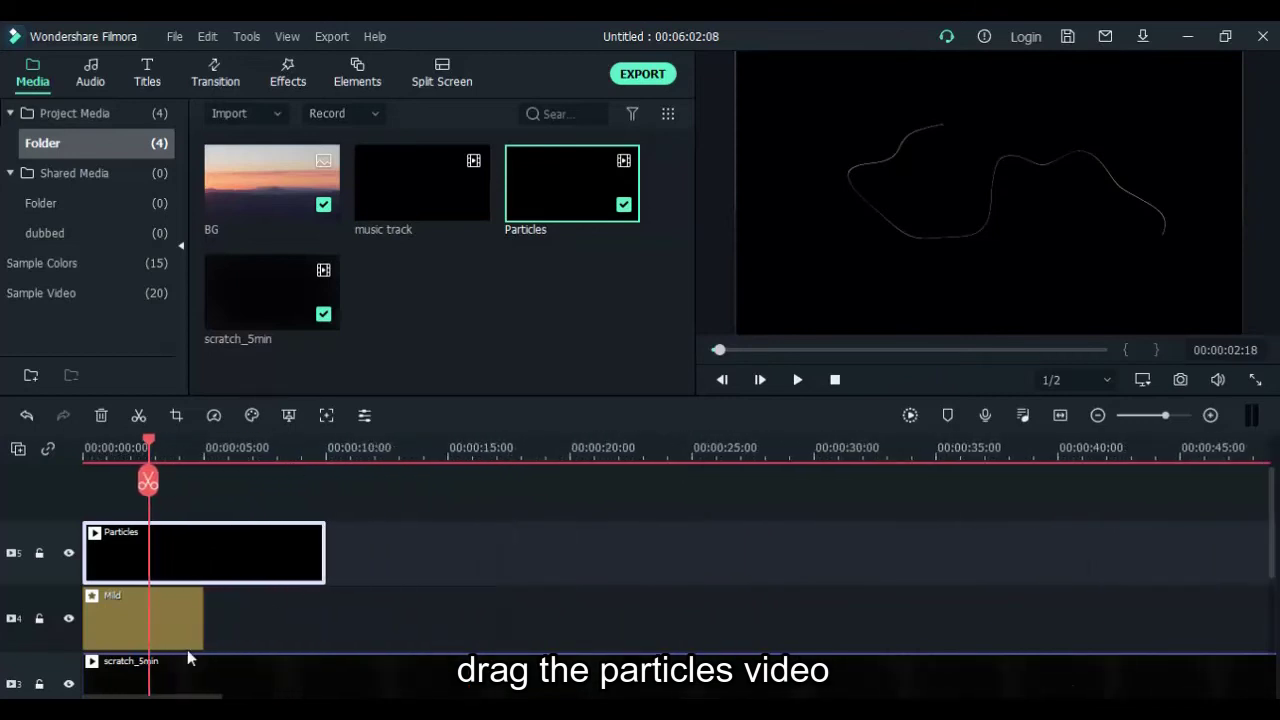
- Extend the Mild effect to about 42 seconds and lengthen the BG image on the first video track
{"action": "left_click_drag", "start_coordinate": [196, 618], "coordinate": [1100, 600]}
{"action": "scroll", "coordinate": [589, 614], "scroll_direction": "down", "scroll_amount": 3}
{"action": "left_click", "coordinate": [207, 640]}
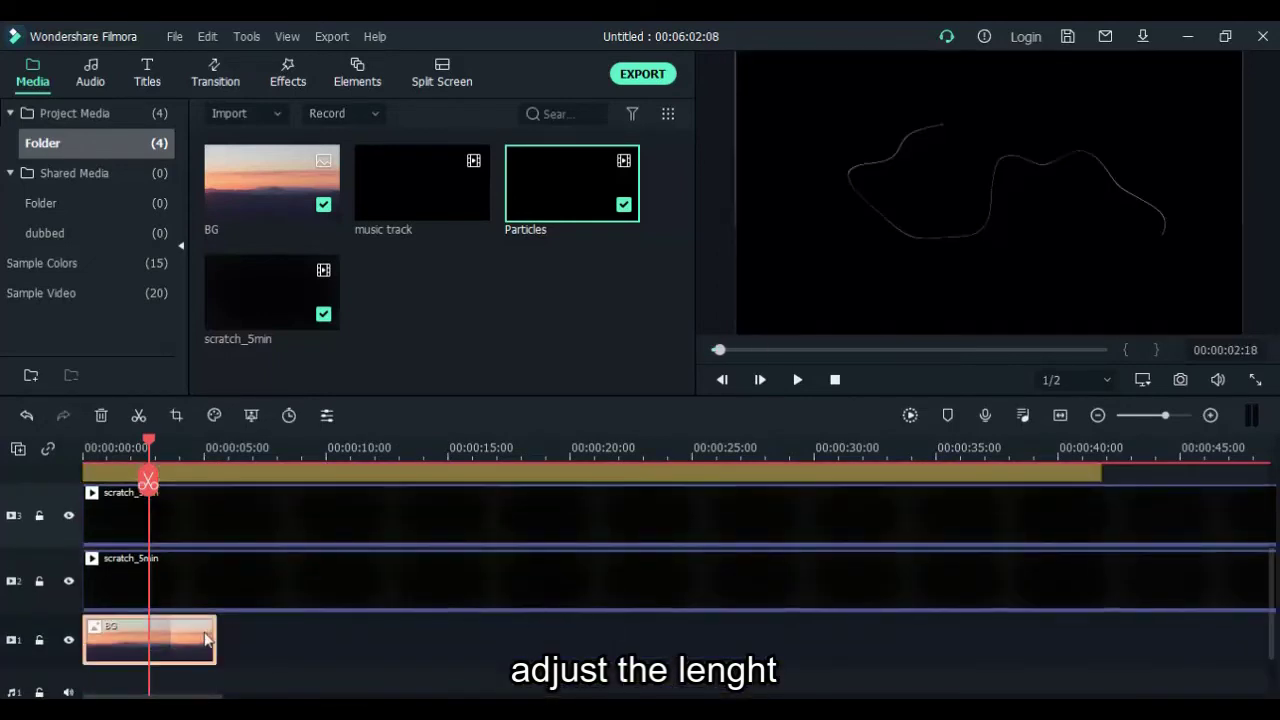
{"action": "left_click_drag", "start_coordinate": [218, 642], "coordinate": [1200, 628]}
- Place the music track video on a new track above Particles from the start, and return the playhead to 00:00:00:00
{"action": "scroll", "coordinate": [577, 639], "scroll_direction": "up", "scroll_amount": 3}
{"action": "scroll", "coordinate": [577, 636], "scroll_direction": "up", "scroll_amount": 2}
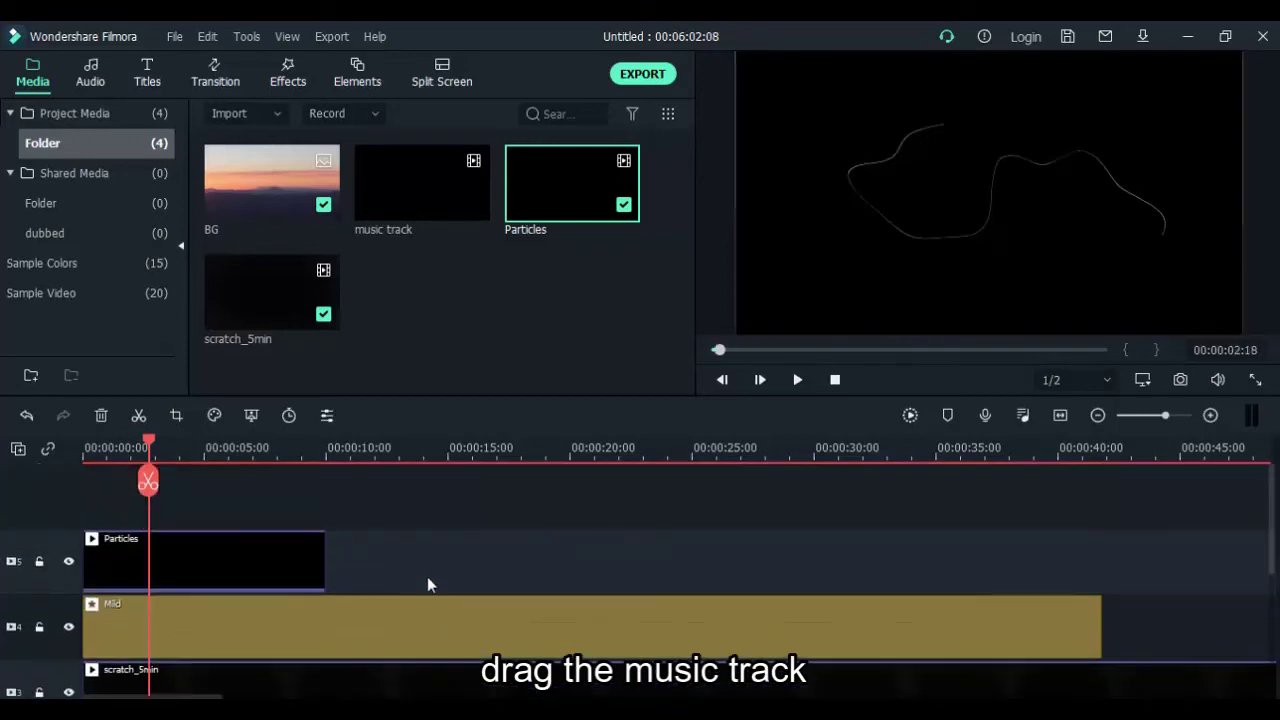
{"action": "left_click_drag", "start_coordinate": [424, 207], "coordinate": [86, 510]}
{"action": "left_click_drag", "start_coordinate": [149, 445], "coordinate": [85, 445]}
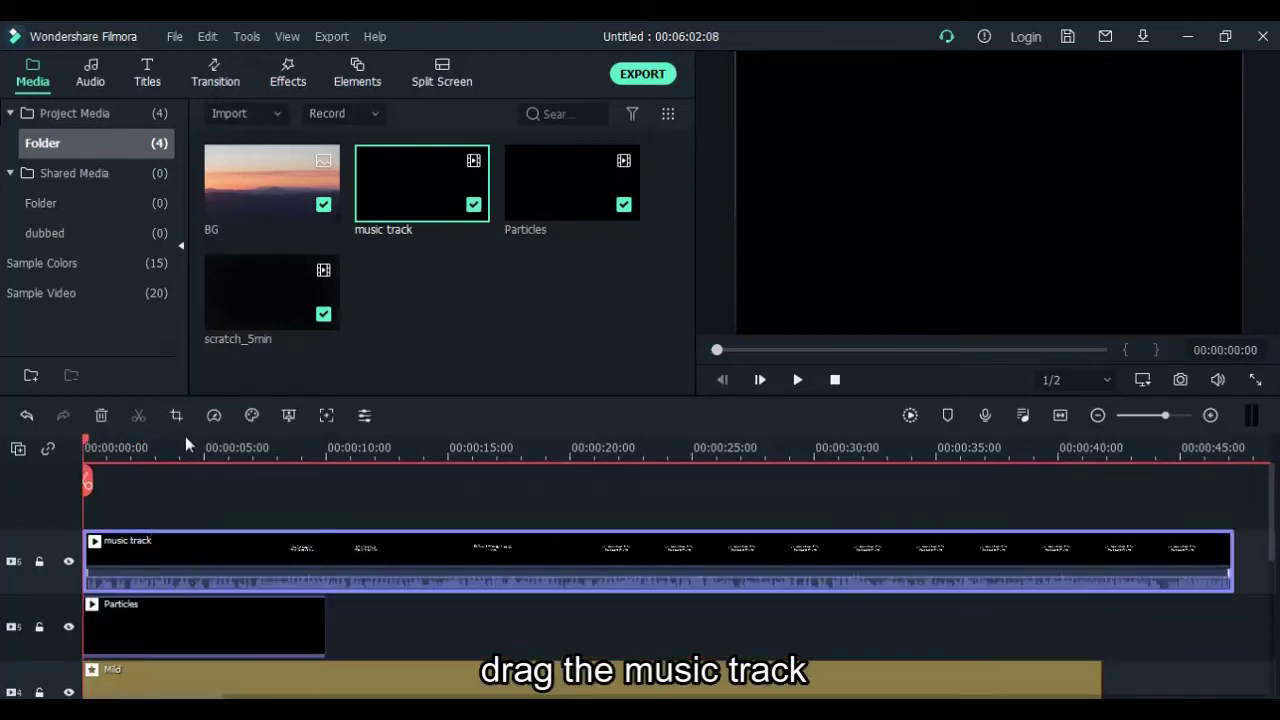
- Set the blending mode of the music track clip to Screen
{"action": "double_click", "coordinate": [179, 567]}
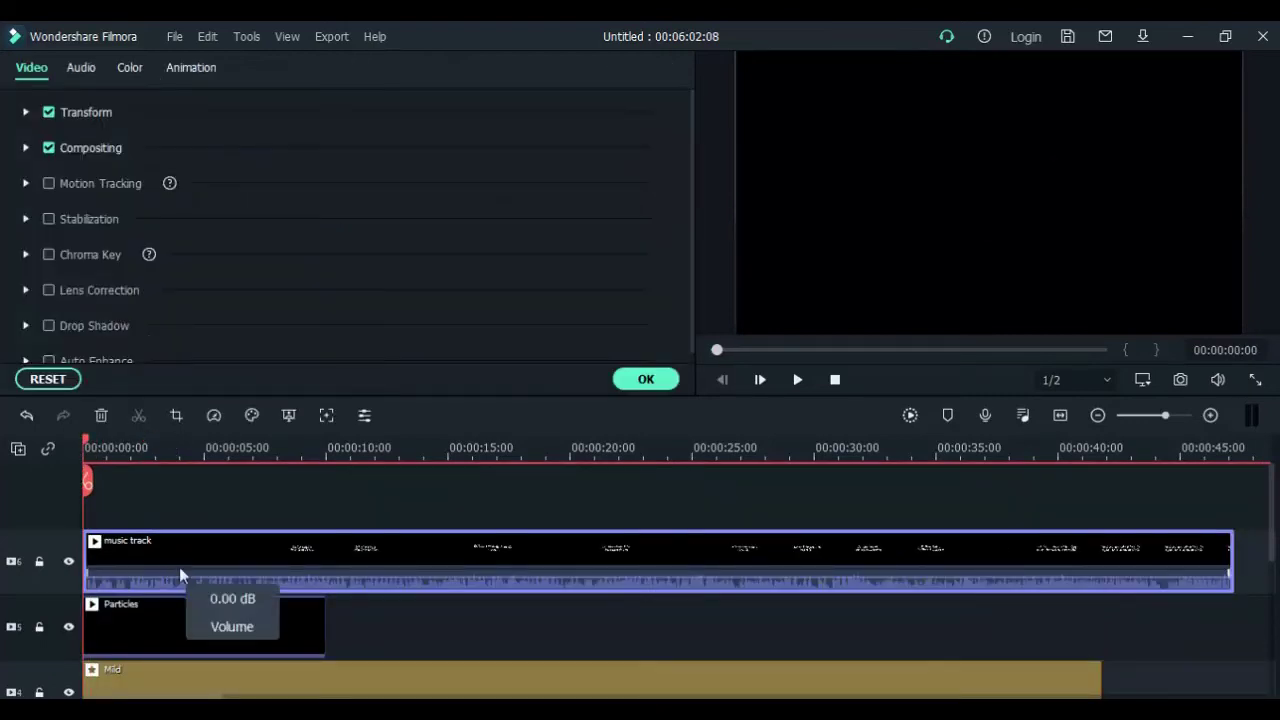
{"action": "left_click", "coordinate": [29, 147]}
{"action": "left_click", "coordinate": [254, 201]}
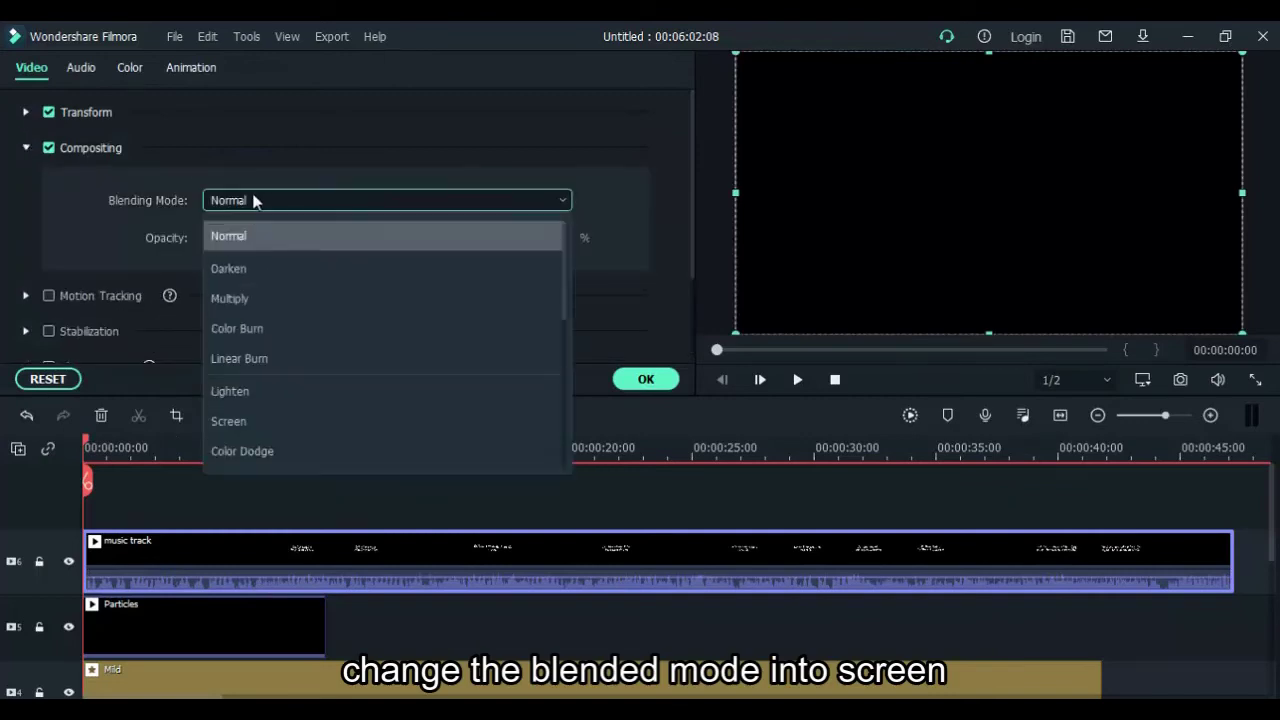
{"action": "left_click", "coordinate": [230, 421]}
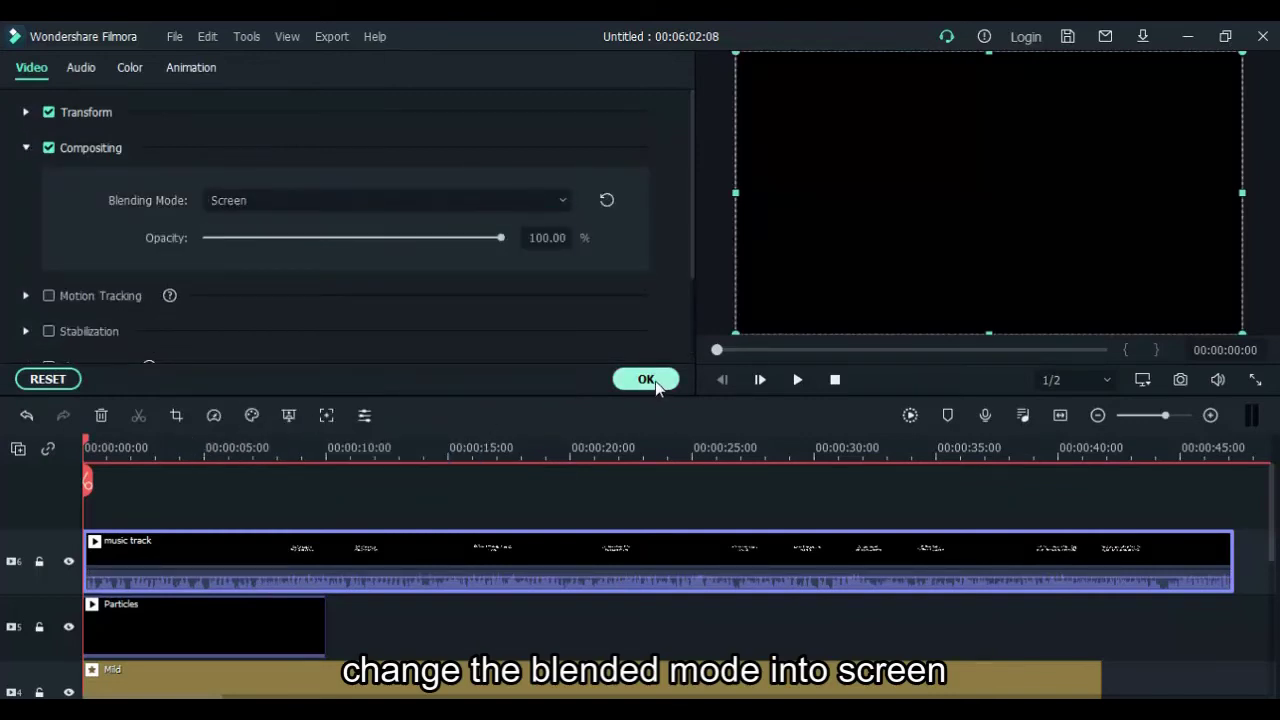
{"action": "left_click", "coordinate": [646, 380]}
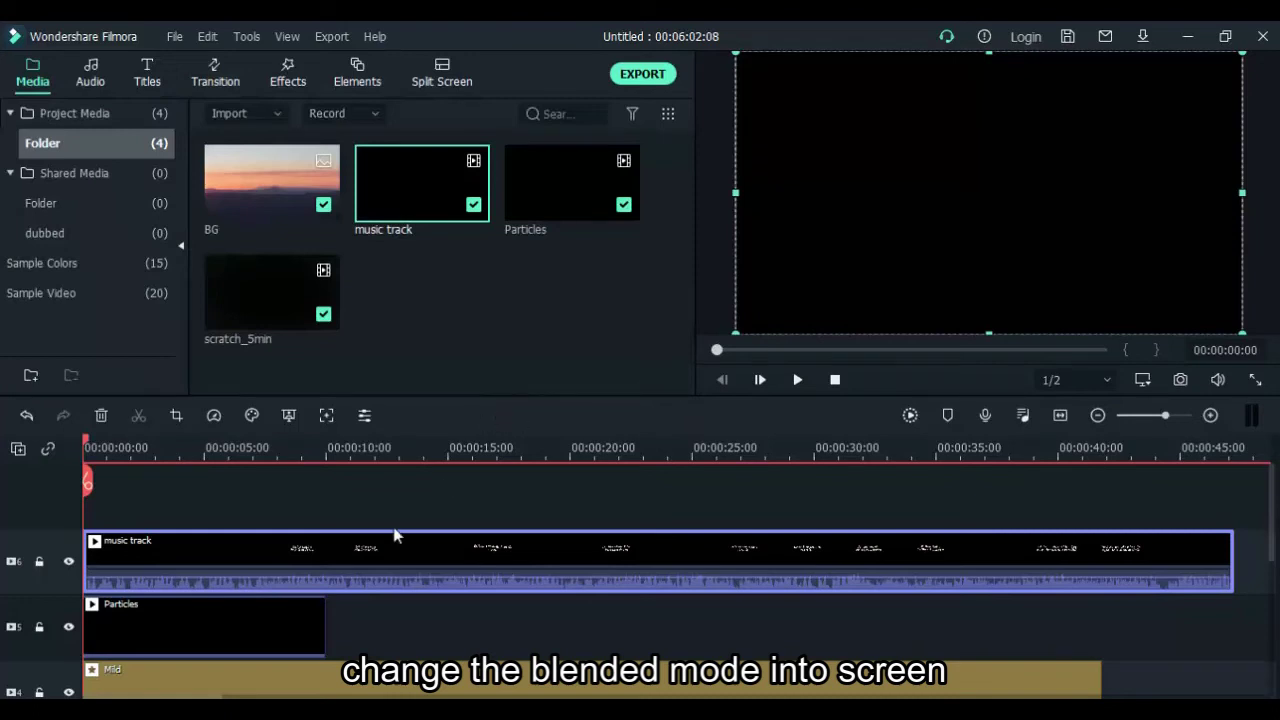
- Set the blending mode of the Particles clip to Screen and play back the composite
{"action": "double_click", "coordinate": [232, 628]}
{"action": "left_click", "coordinate": [261, 199]}
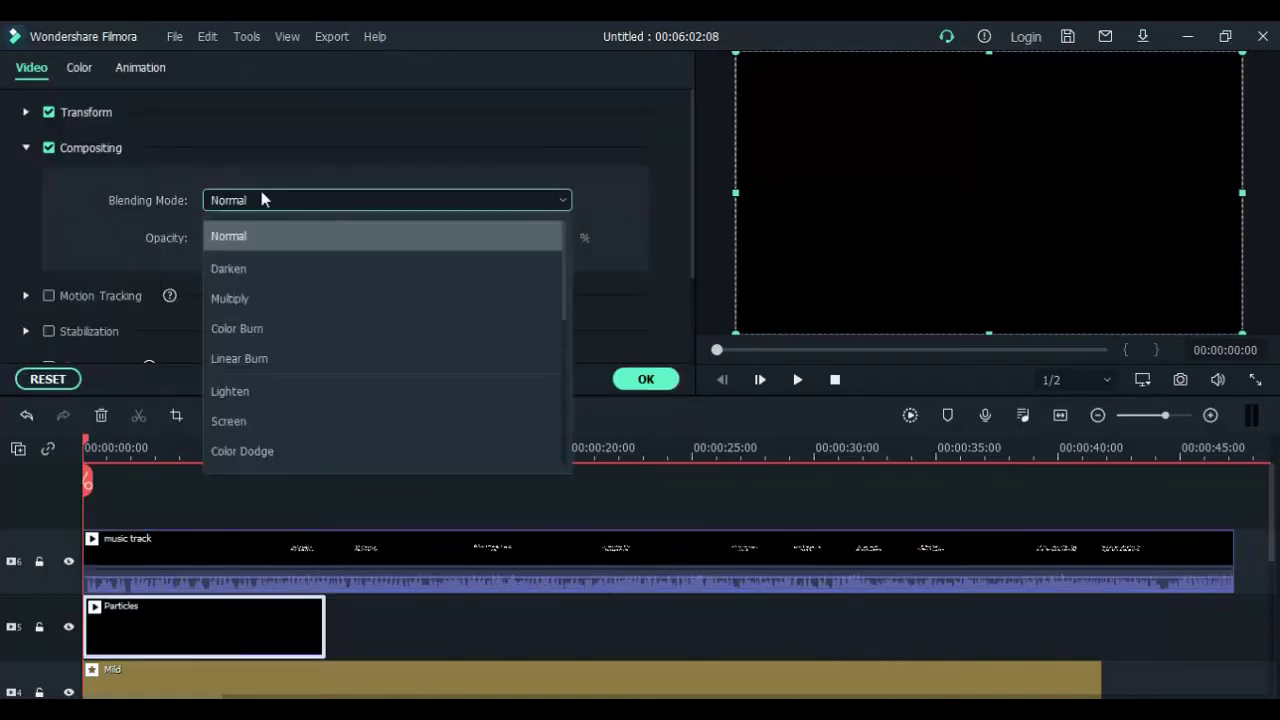
{"action": "left_click", "coordinate": [243, 424]}
{"action": "left_click", "coordinate": [638, 384]}
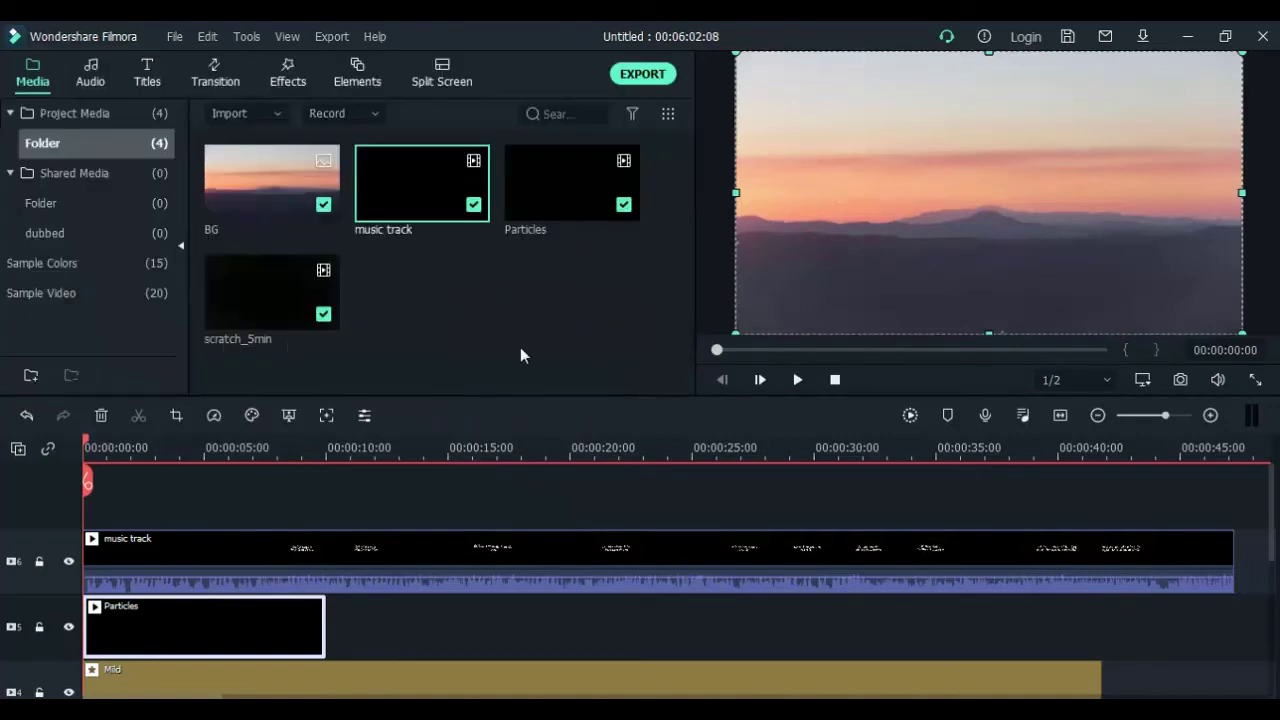
{"action": "key", "text": "space"}
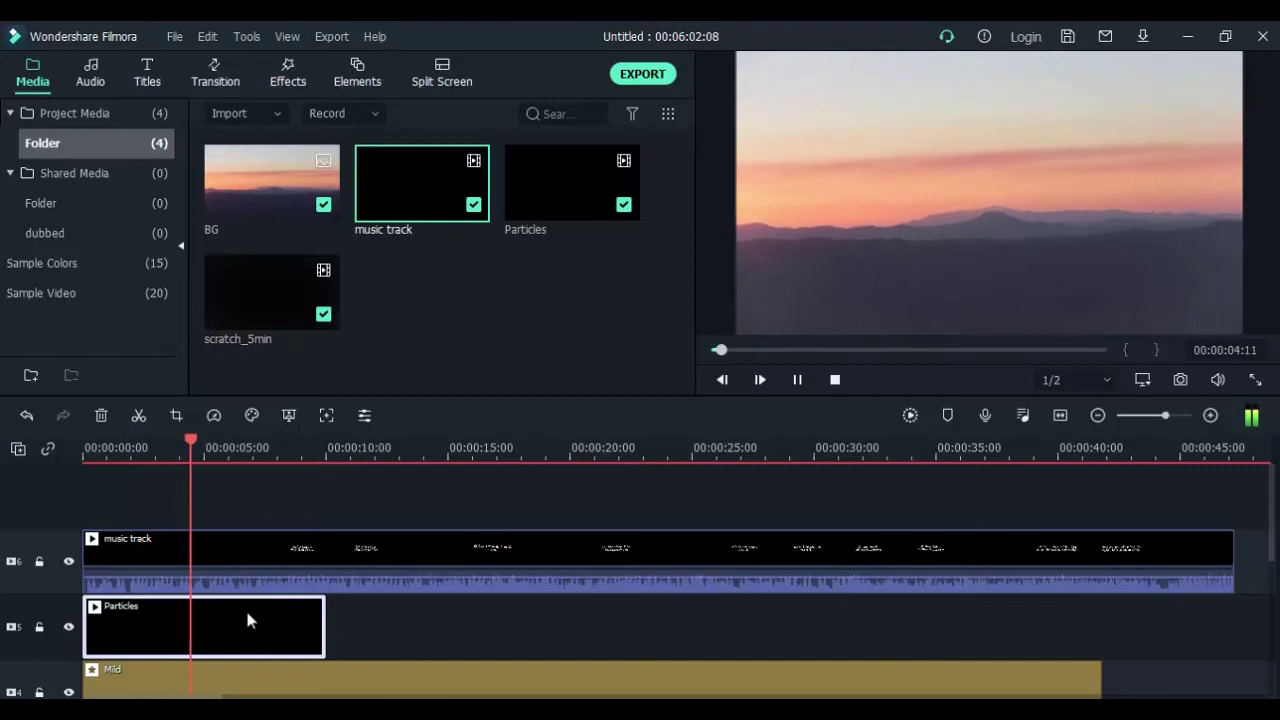
- Set the Mild effect's frequency to 0.14 and play back the composite from the start
{"action": "double_click", "coordinate": [338, 678]}
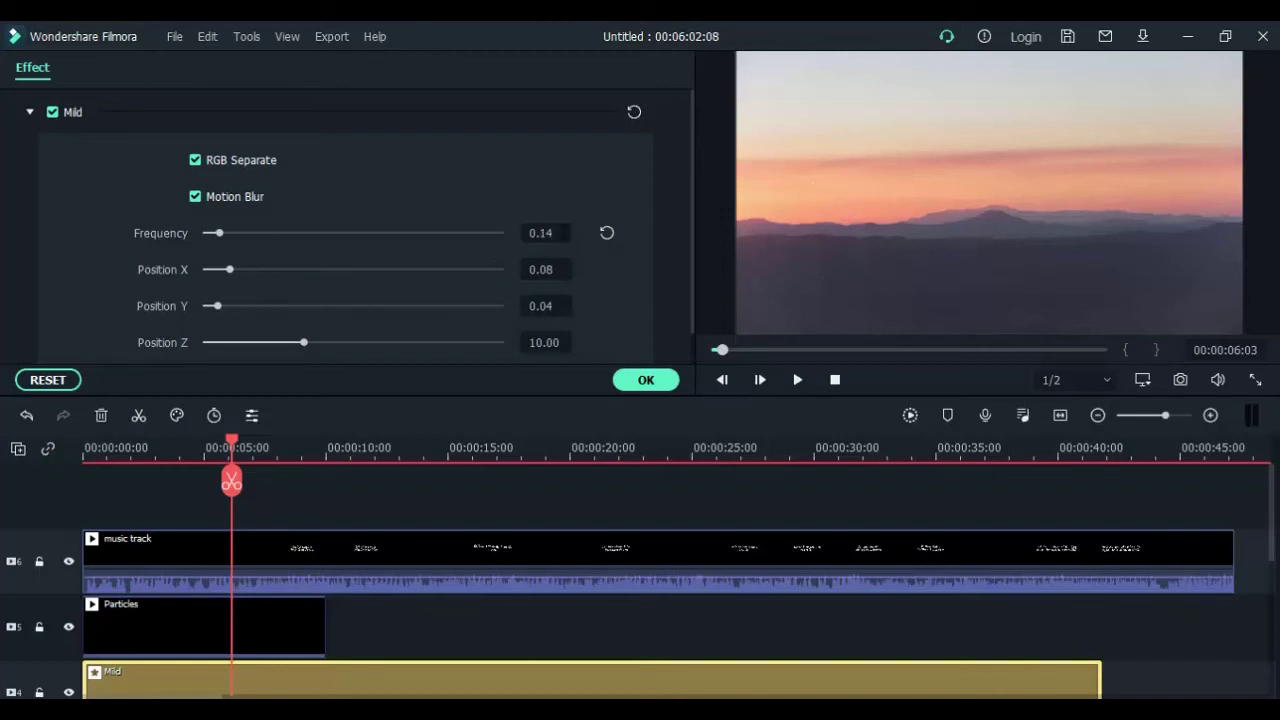
{"action": "left_click", "coordinate": [648, 380]}
{"action": "left_click_drag", "start_coordinate": [232, 441], "coordinate": [86, 441]}
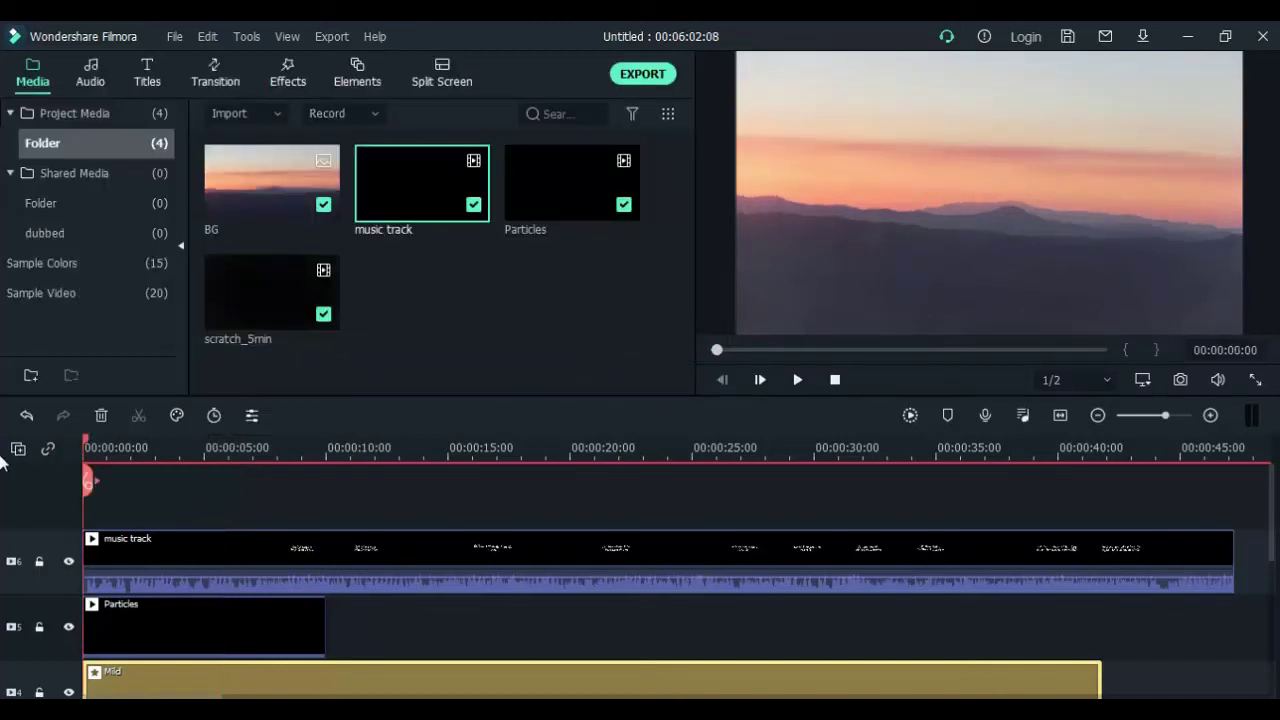
{"action": "key", "text": "space"}
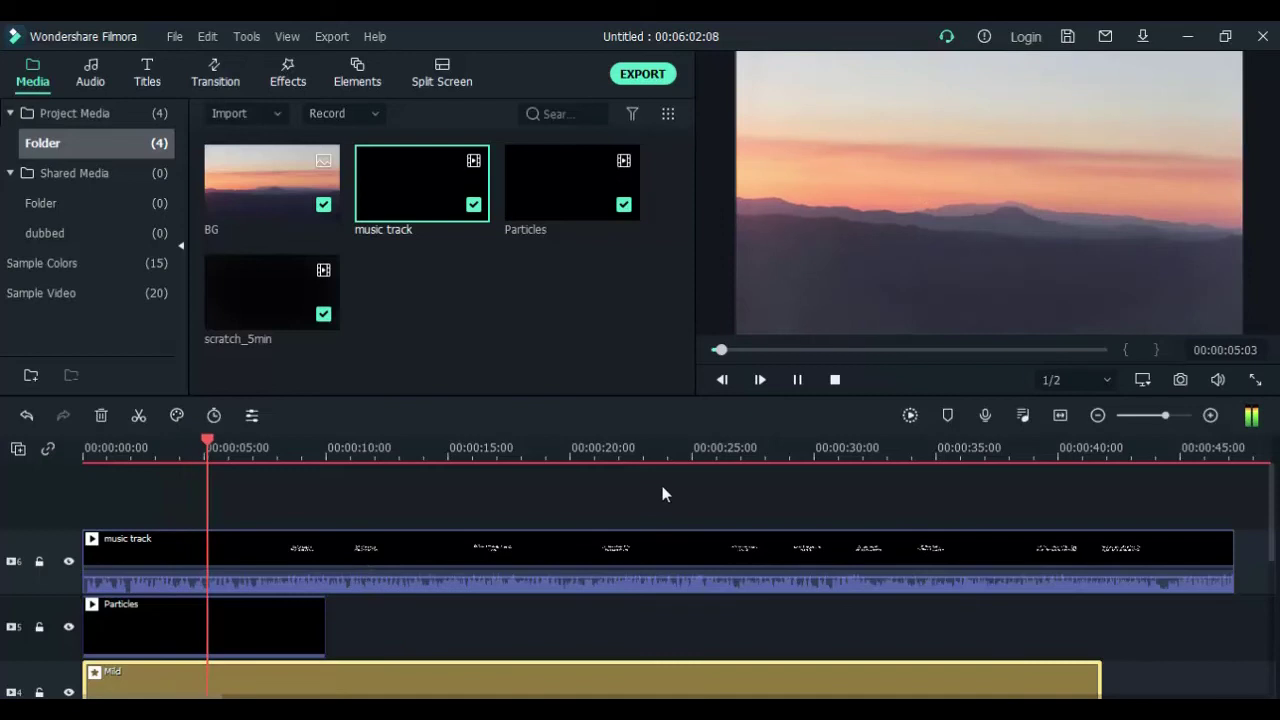
{"action": "key", "text": "space"}
- Move the Particles clip to start at about 6 seconds, split it at 00:00:12:16, and delete the part after the cut
{"action": "left_click_drag", "start_coordinate": [270, 620], "coordinate": [352, 637]}
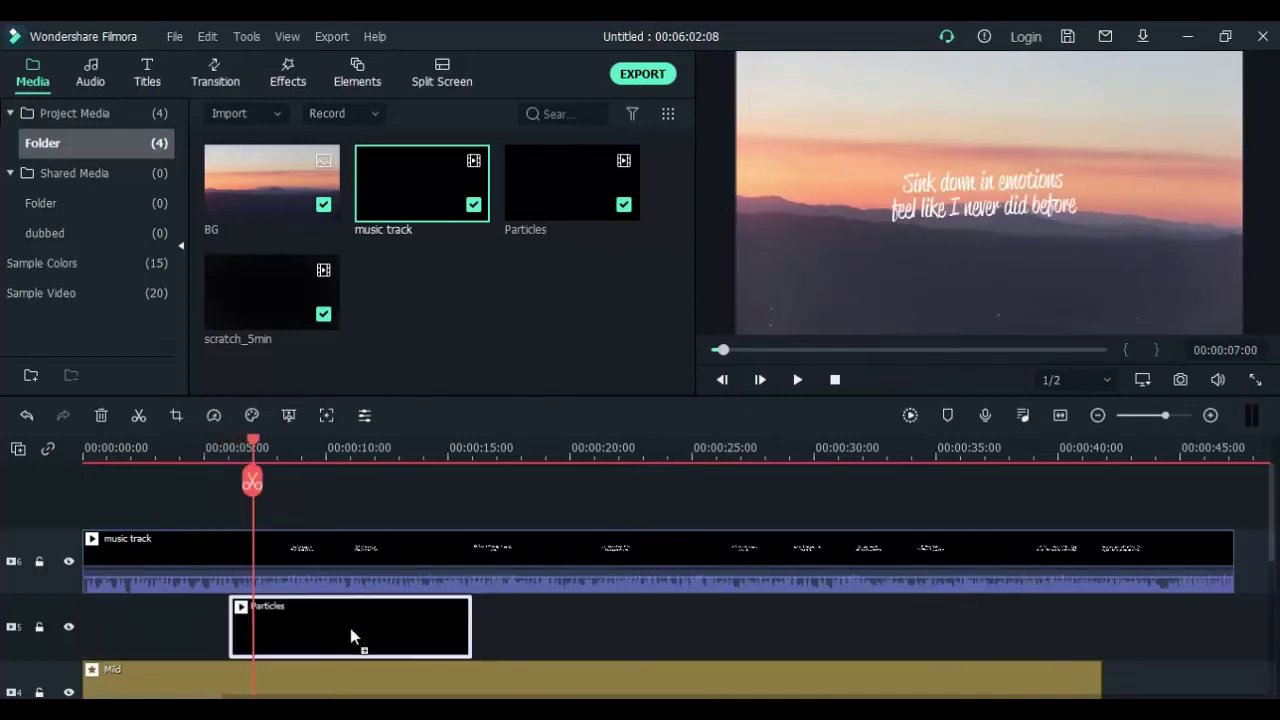
{"action": "key", "text": "space"}
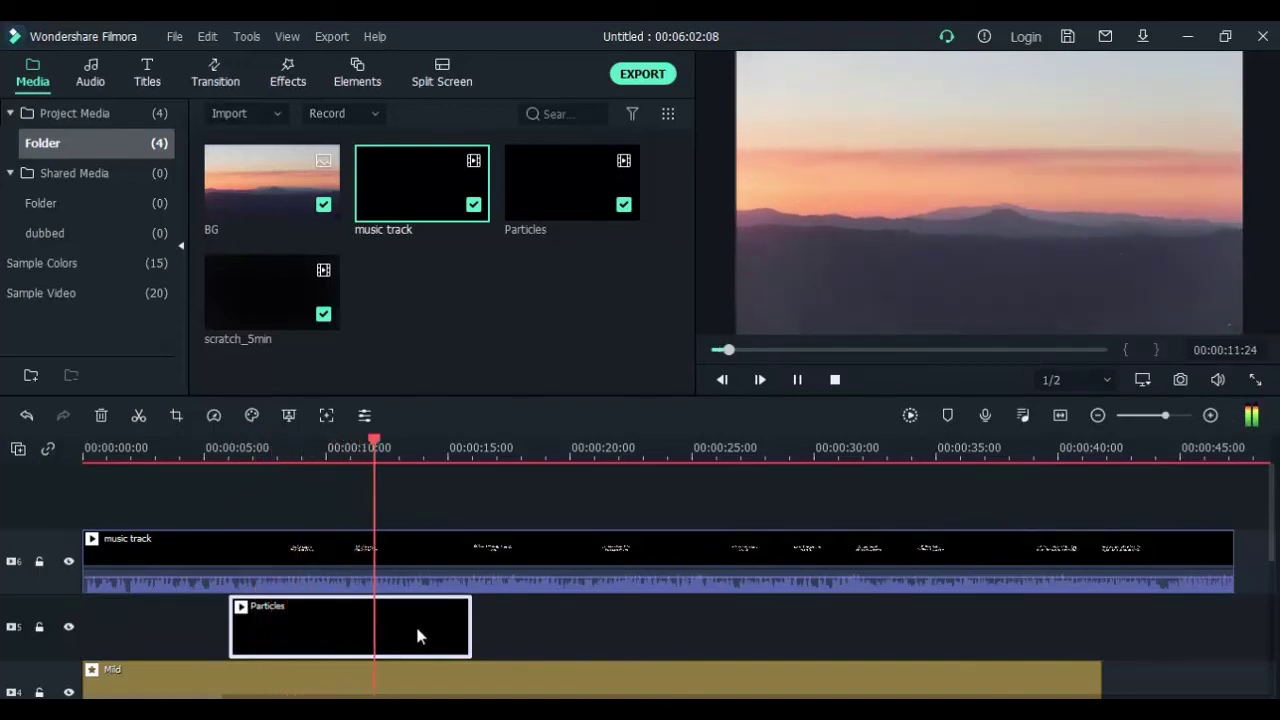
{"action": "key", "text": "space"}
{"action": "key", "text": "ctrl+b"}
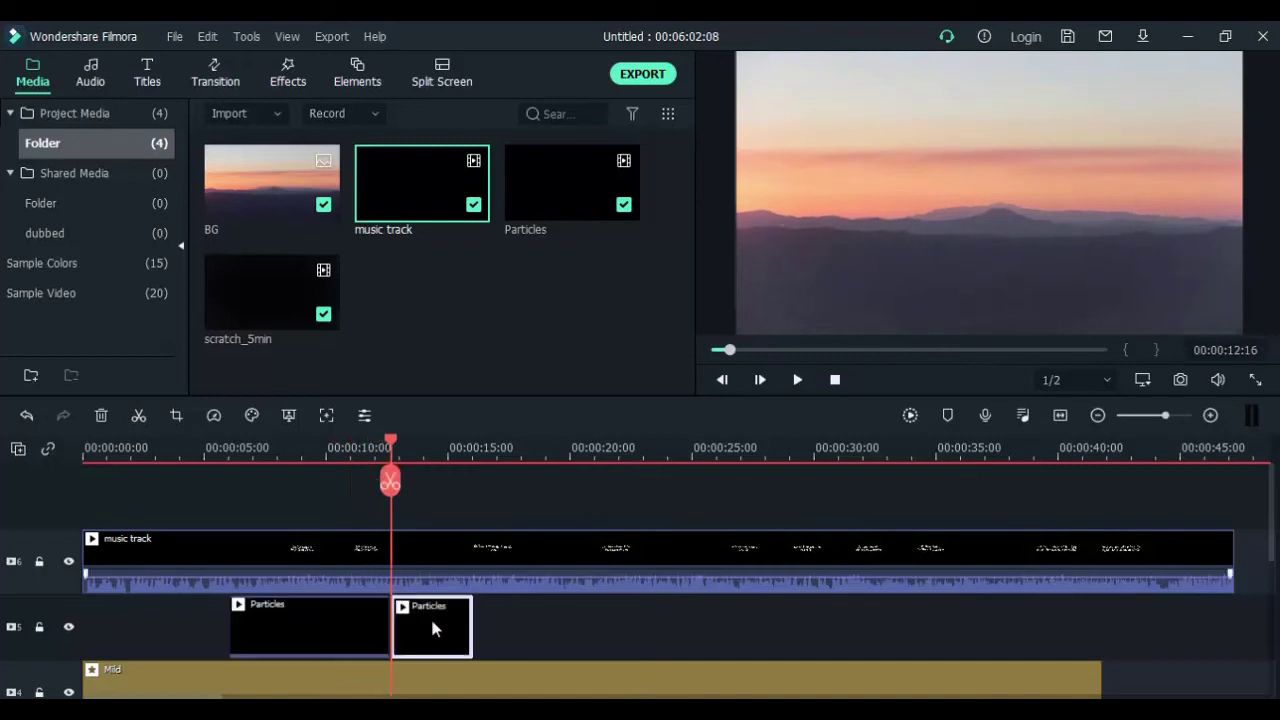
{"action": "key", "text": "Delete"}
- Select the first Particles clip, preview just past its end, and lock the music track, Mild and upper scratch_5min tracks
{"action": "left_click", "coordinate": [338, 632]}
{"action": "key", "text": "space"}
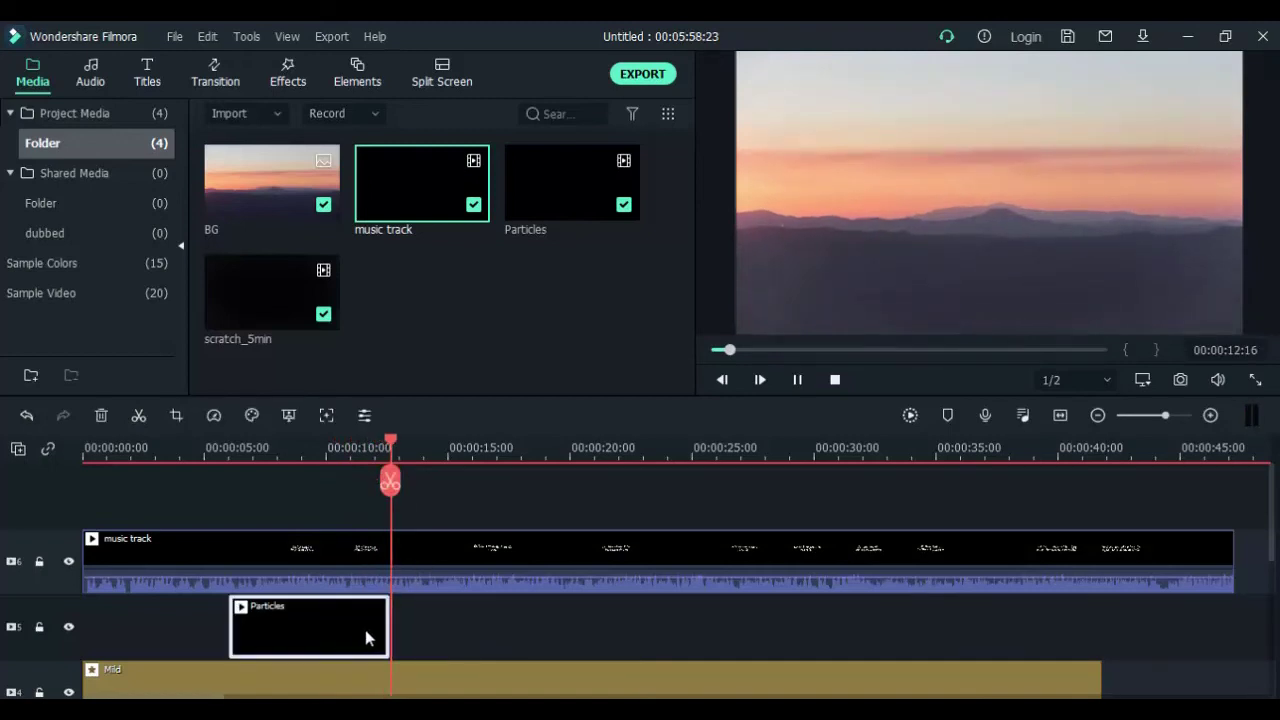
{"action": "key", "text": "space"}
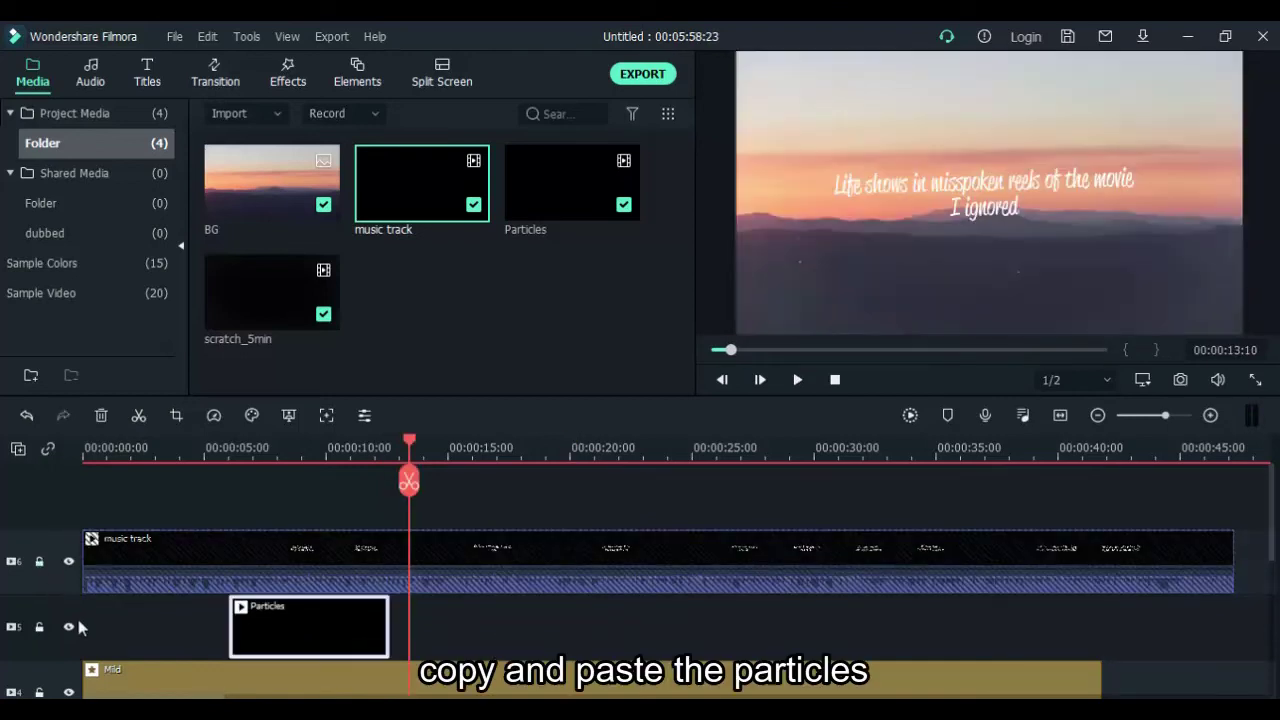
{"action": "scroll", "coordinate": [70, 624], "scroll_direction": "down", "scroll_amount": 1}
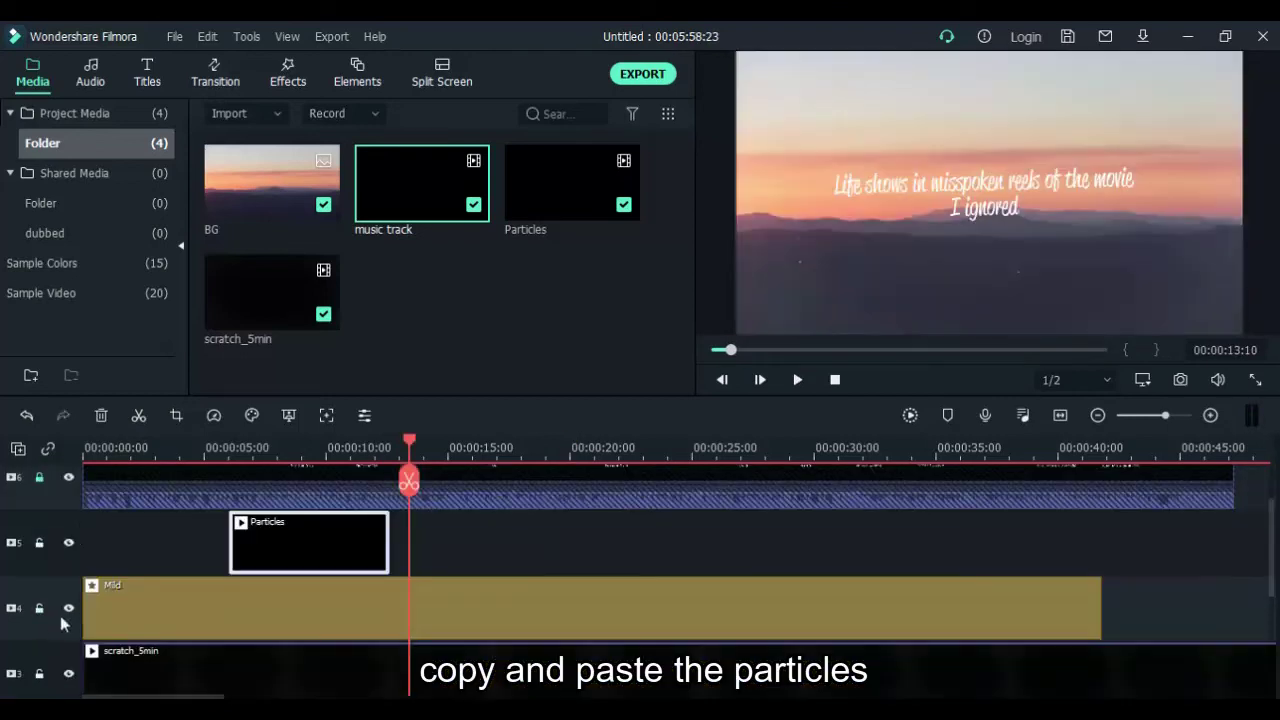
{"action": "left_click", "coordinate": [41, 608]}
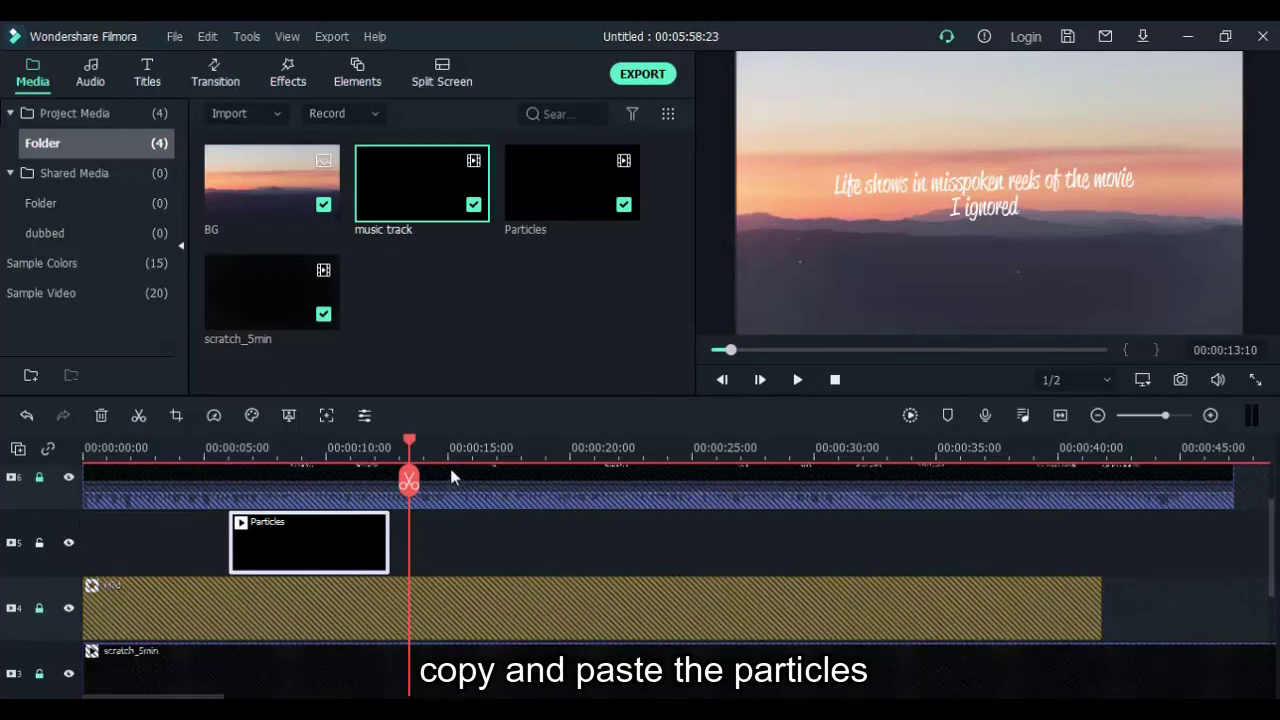
- Lock the BG track, then paste a copy of the Particles clip on its own track directly after the first one
{"action": "left_click", "coordinate": [453, 529]}
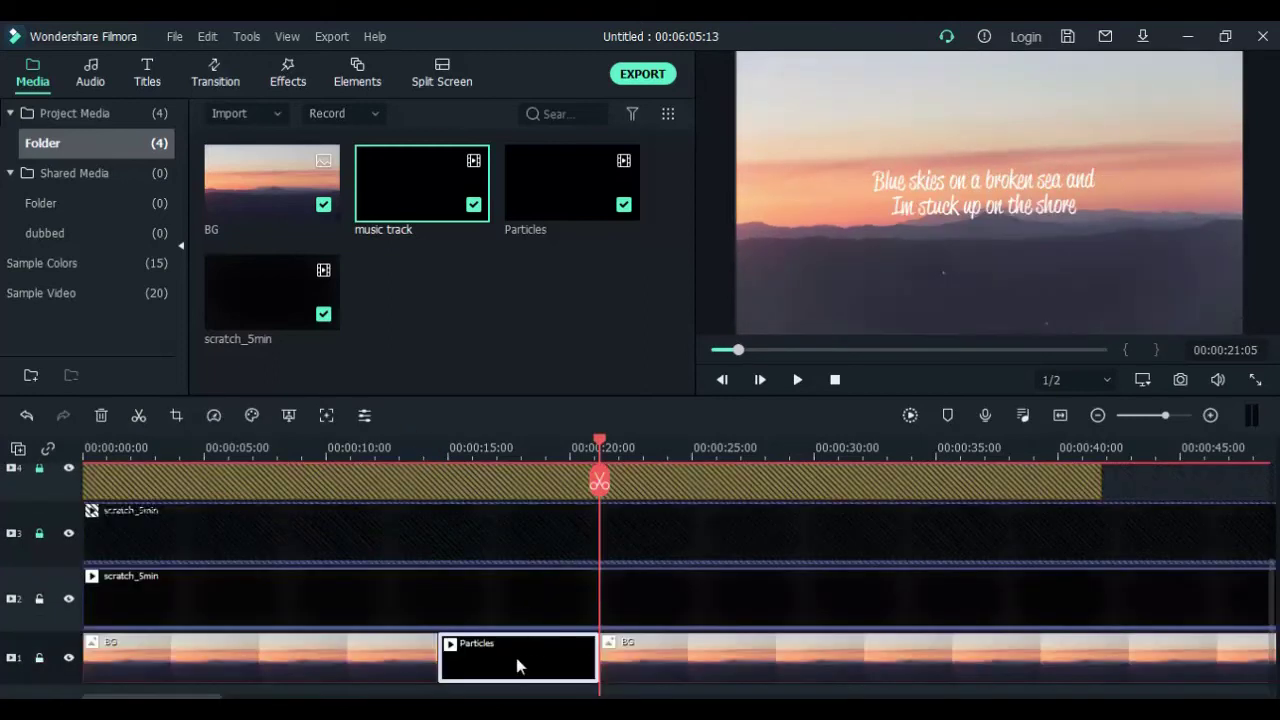
{"action": "scroll", "coordinate": [522, 678], "scroll_direction": "up", "scroll_amount": 1}
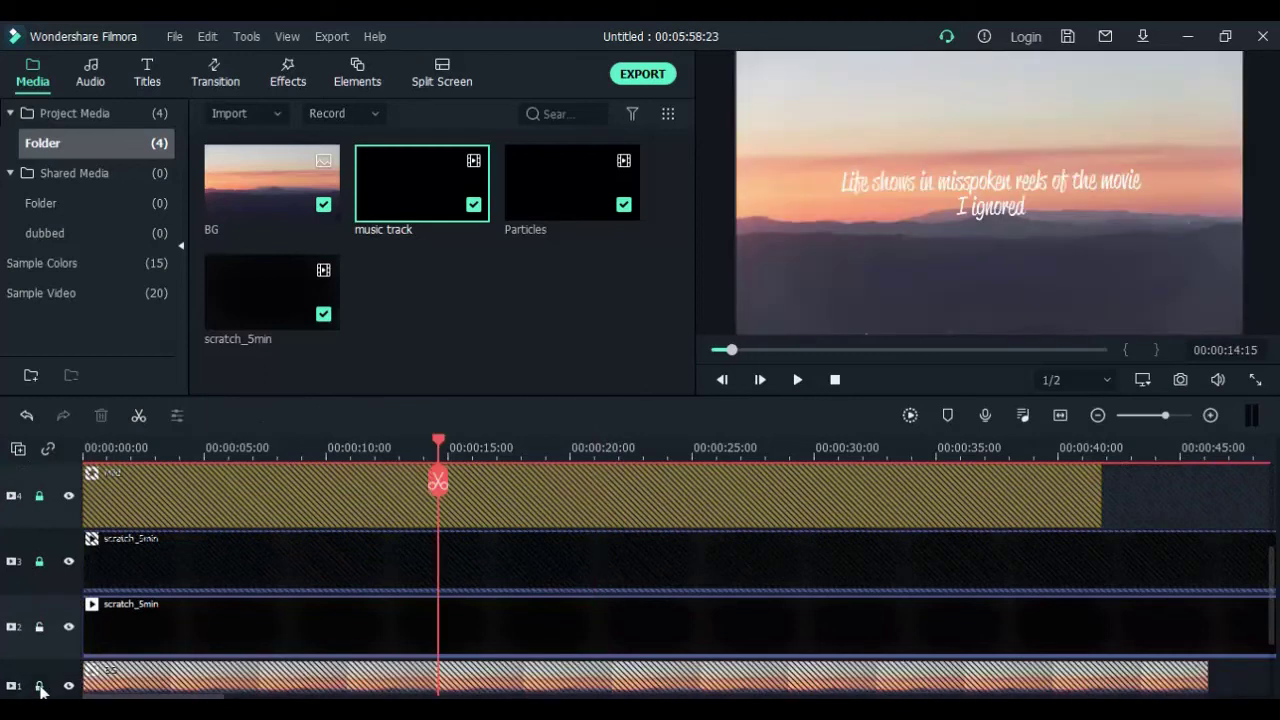
{"action": "scroll", "coordinate": [425, 590], "scroll_direction": "up", "scroll_amount": 3}
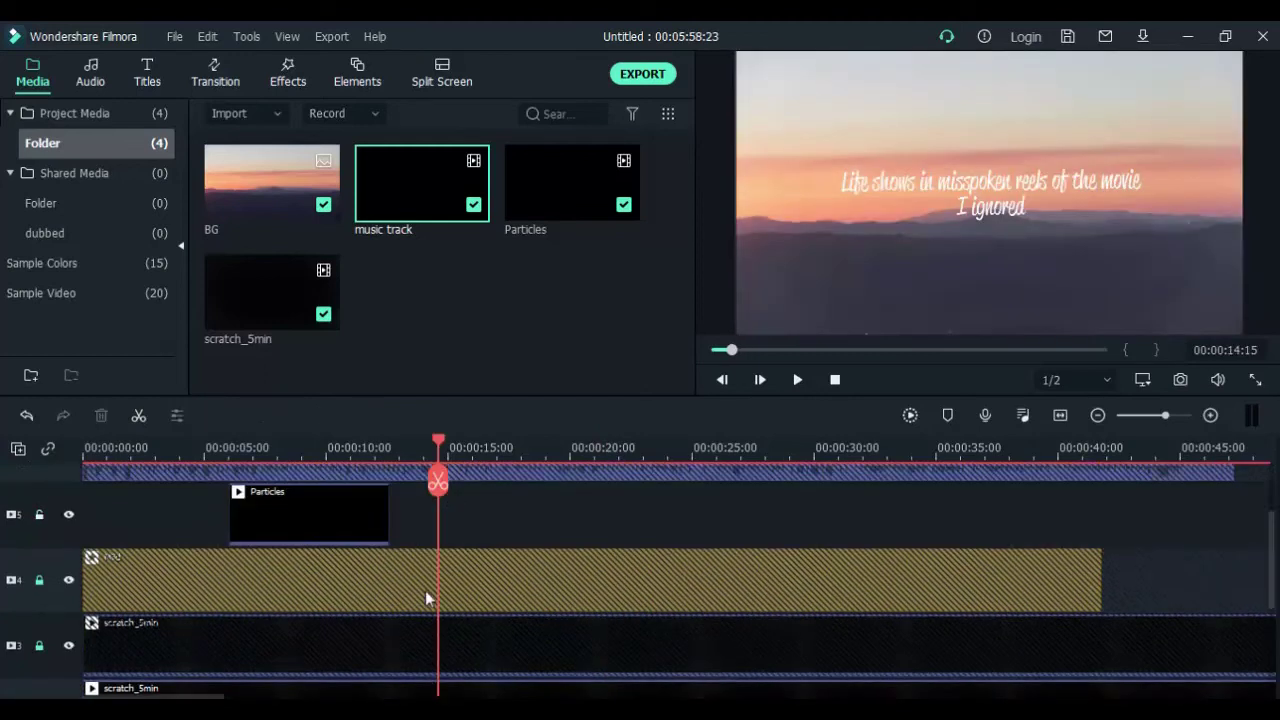
{"action": "key", "text": "ctrl+v"}
{"action": "scroll", "coordinate": [500, 530], "scroll_direction": "up", "scroll_amount": 1}
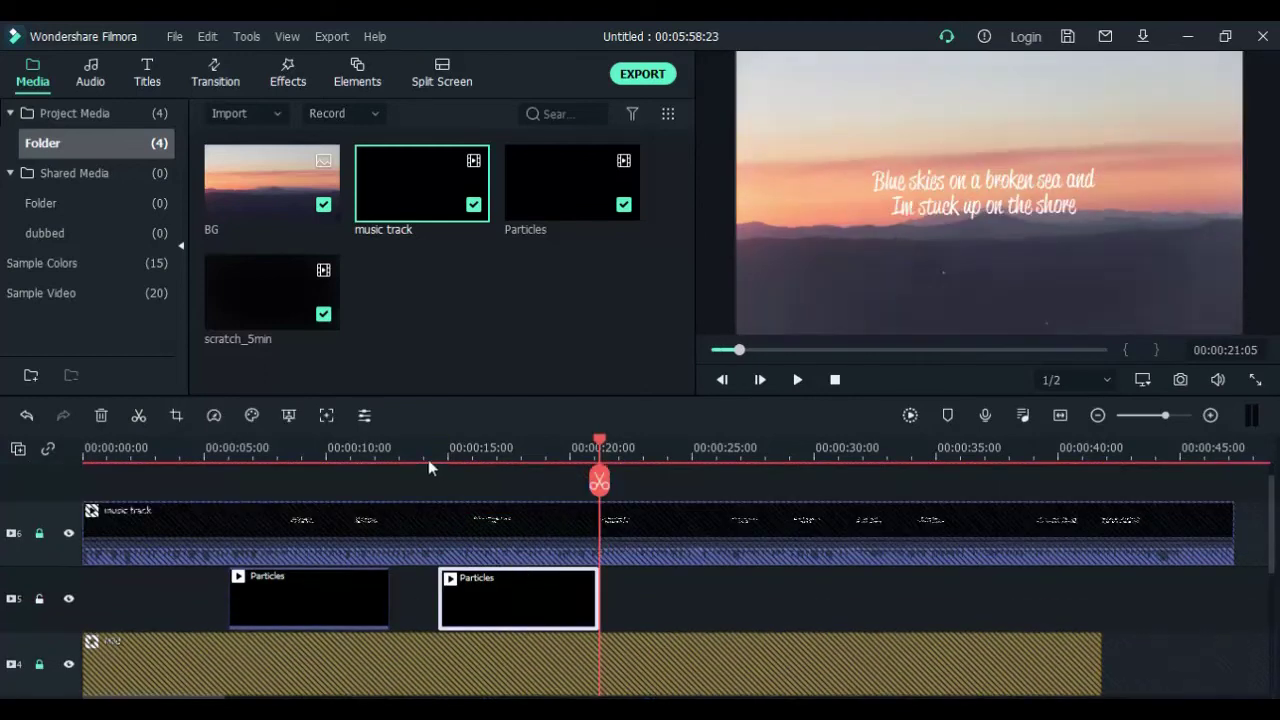
{"action": "left_click", "coordinate": [424, 459]}
{"action": "left_click_drag", "start_coordinate": [507, 606], "coordinate": [457, 612]}
- Trim the second Particles clip to end at 00:00:18:05 and paste another Particles copy there
{"action": "left_click", "coordinate": [381, 449]}
{"action": "key", "text": "space"}
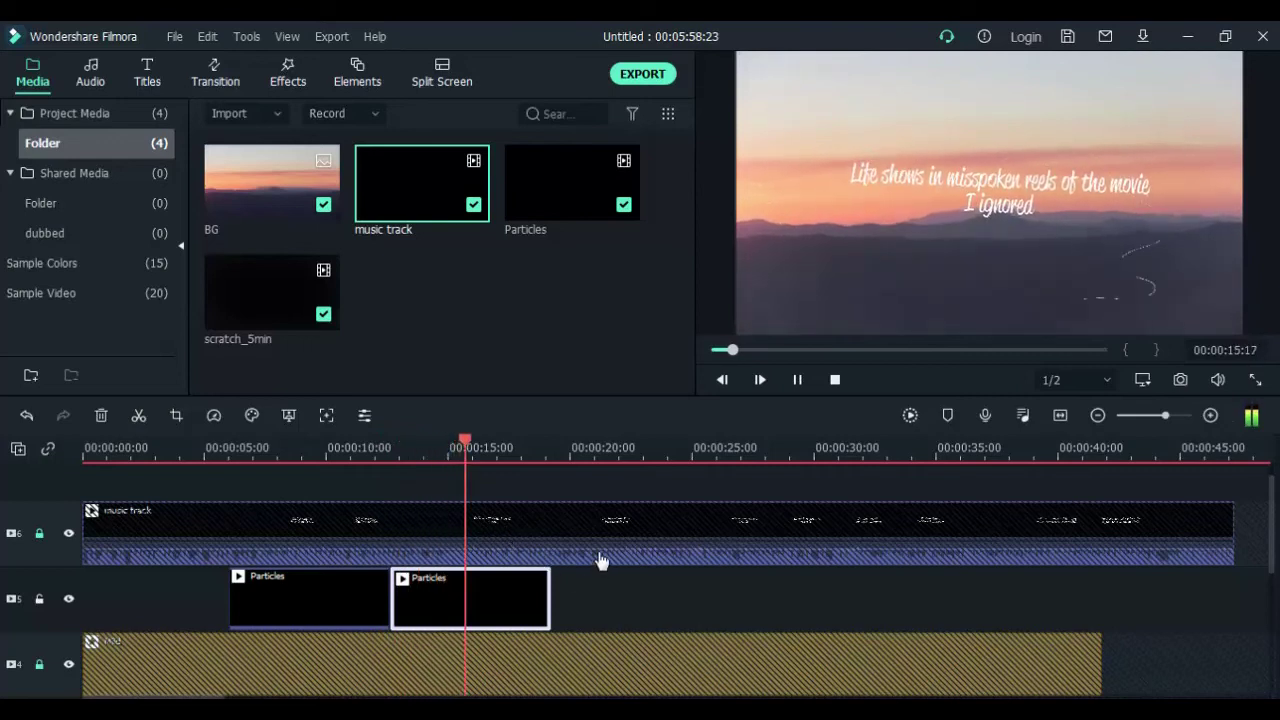
{"action": "key", "text": "space"}
{"action": "left_click", "coordinate": [526, 484]}
{"action": "key", "text": "Delete"}
{"action": "left_click", "coordinate": [438, 605]}
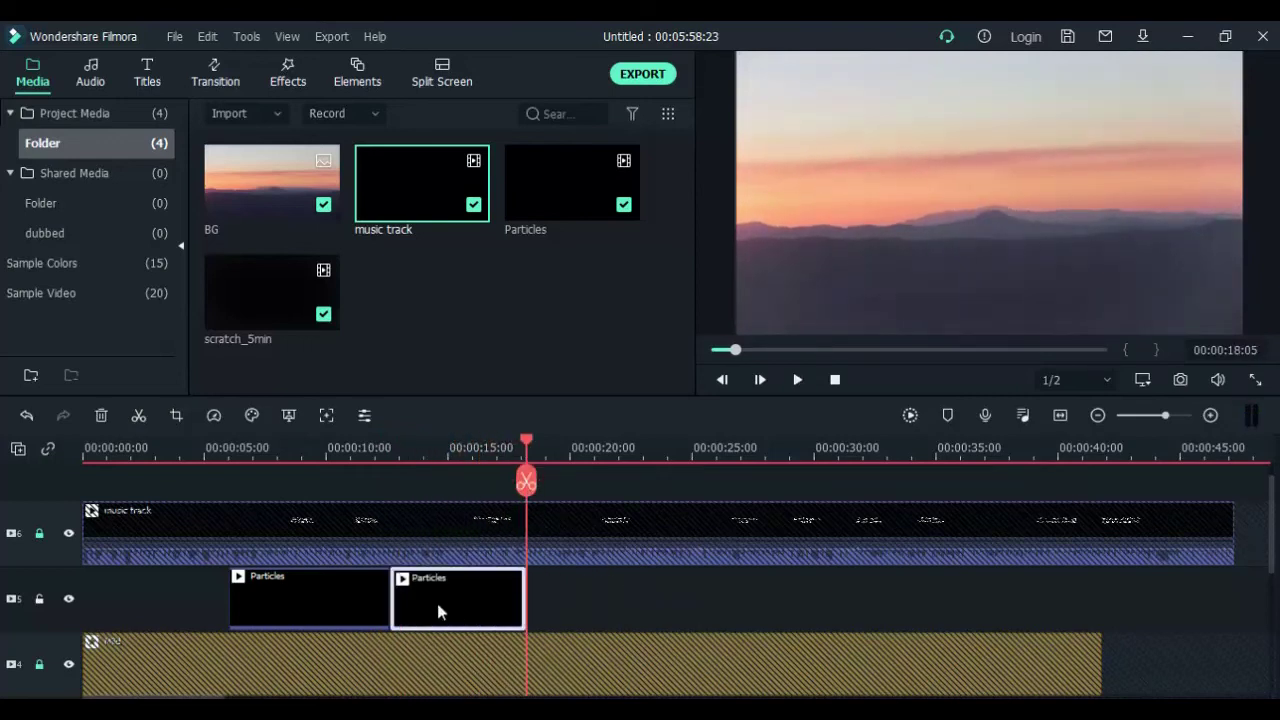
{"action": "key", "text": "ctrl+v"}
- Play back the third Particles clip and trim it to end at about 24 seconds
{"action": "left_click", "coordinate": [519, 452]}
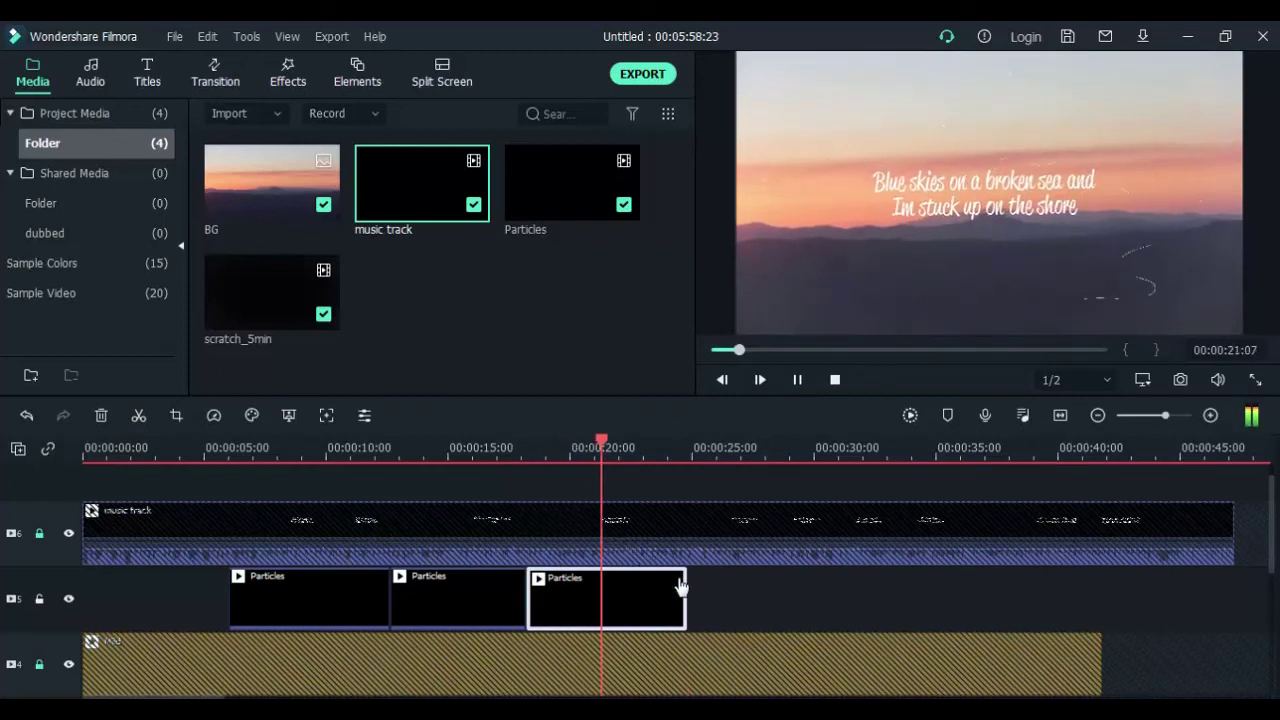
{"action": "left_click_drag", "start_coordinate": [668, 446], "coordinate": [610, 443]}
{"action": "key", "text": "space"}
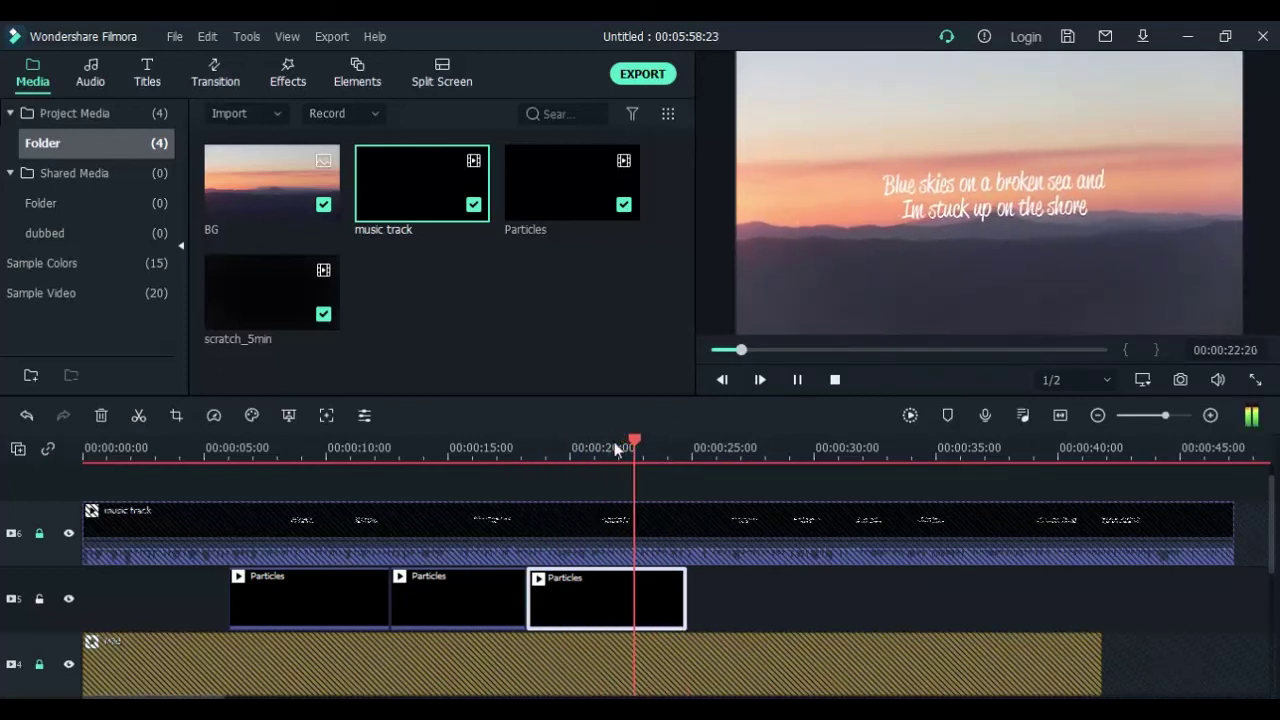
{"action": "key", "text": "space"}
{"action": "left_click", "coordinate": [671, 483]}
{"action": "key", "text": "Delete"}
- Copy the shortened second Particles clip and paste it at about 24 seconds and again at 00:00:30:04
{"action": "left_click", "coordinate": [490, 598]}
{"action": "key", "text": "ctrl+c"}
{"action": "key", "text": "ctrl+v"}
{"action": "key", "text": "space"}
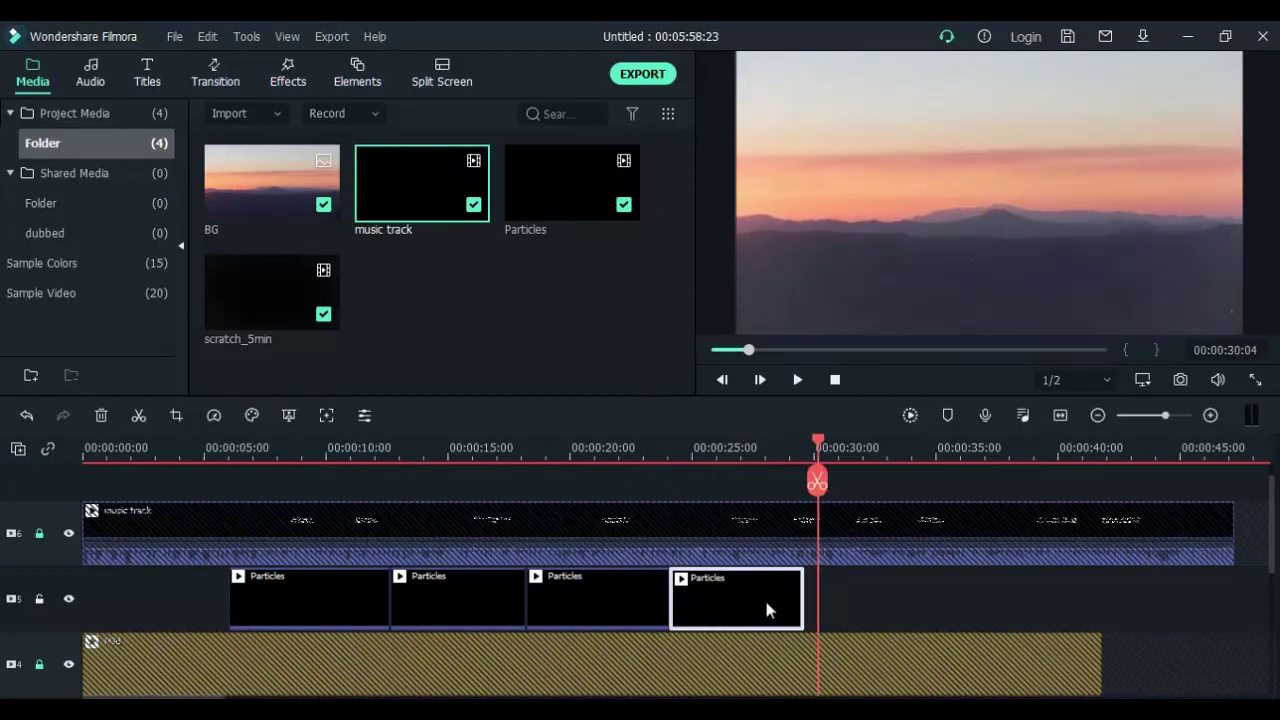
{"action": "key", "text": "ctrl+v"}
- Paste a sixth Particles clip and move it to start at about 36 seconds
{"action": "key", "text": "space"}
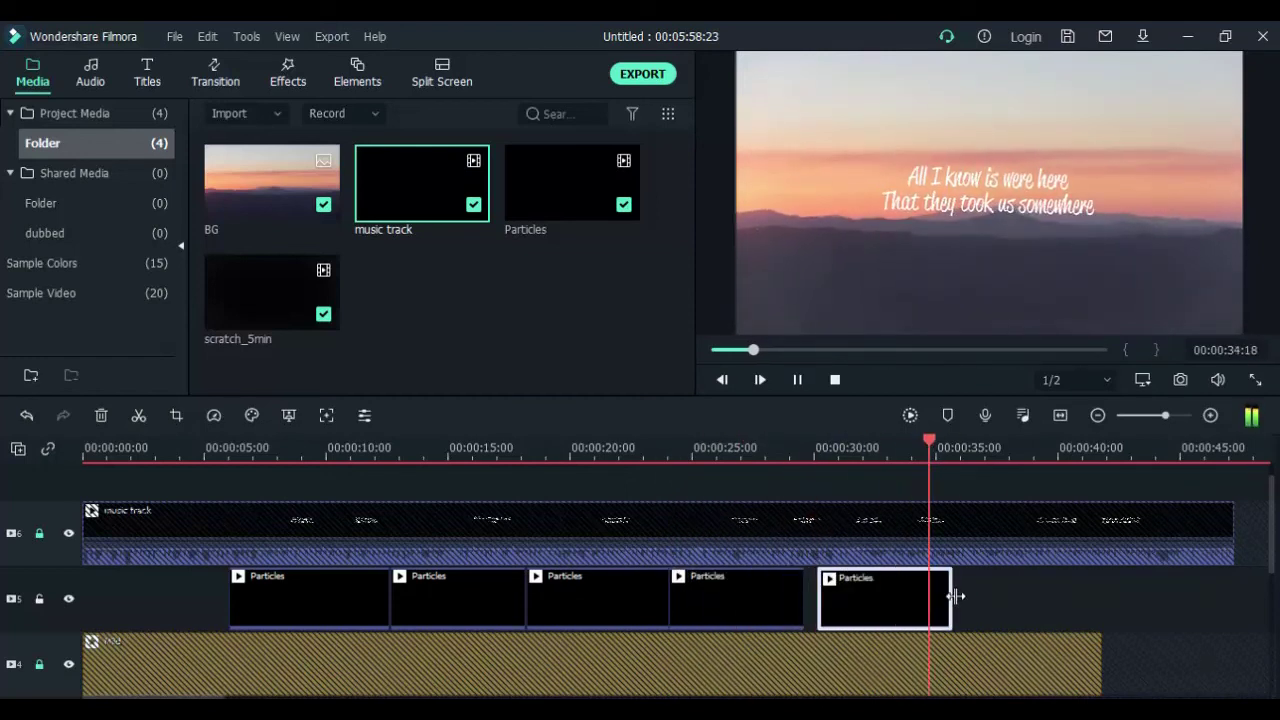
{"action": "left_click", "coordinate": [988, 450]}
{"action": "key", "text": "ctrl+v"}
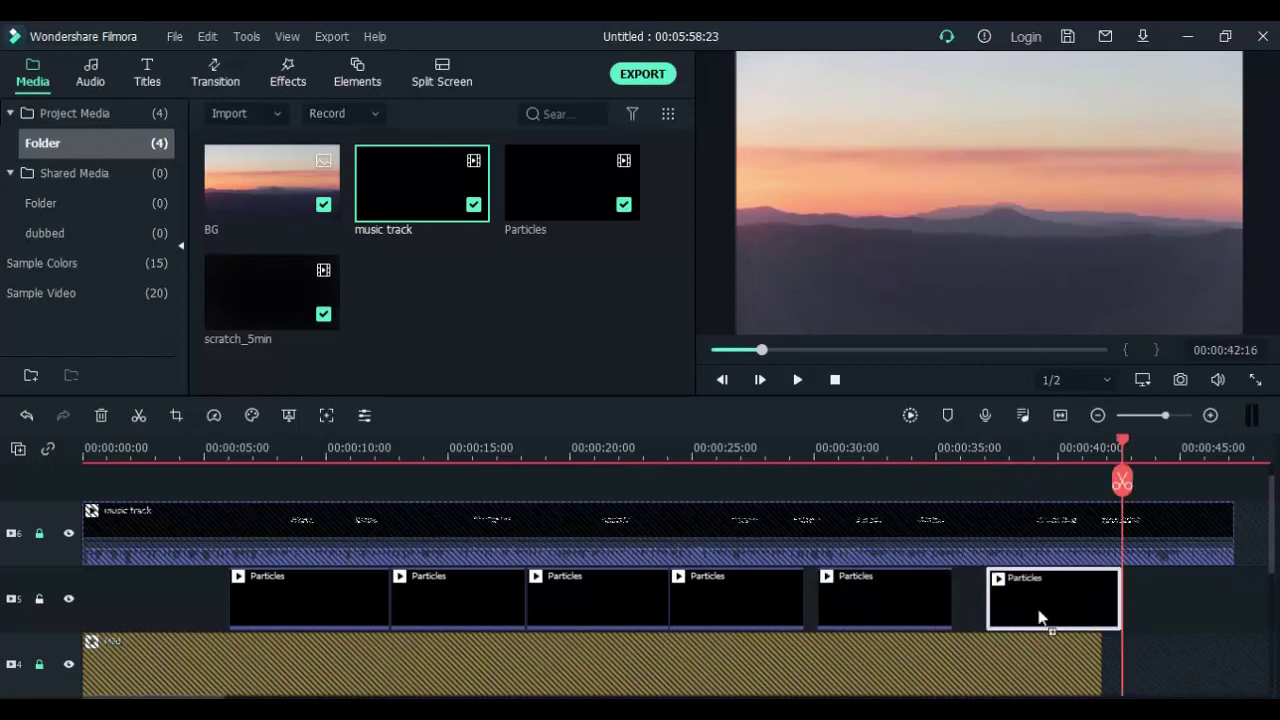
{"action": "left_click_drag", "start_coordinate": [1040, 617], "coordinate": [1019, 614]}
{"action": "key", "text": "space"}
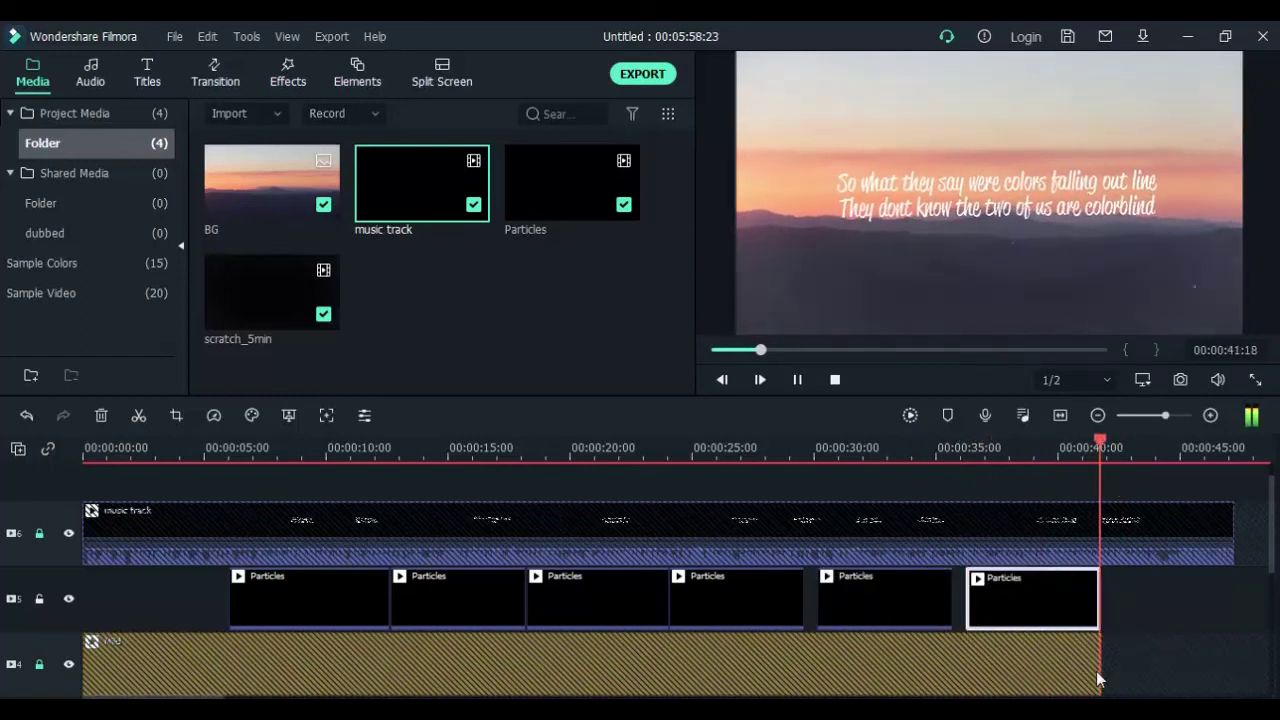
- Paste a seventh Particles clip directly after the sixth and play back that section
{"action": "key", "text": "ctrl+v"}
{"action": "left_click_drag", "start_coordinate": [1126, 605], "coordinate": [1060, 605]}
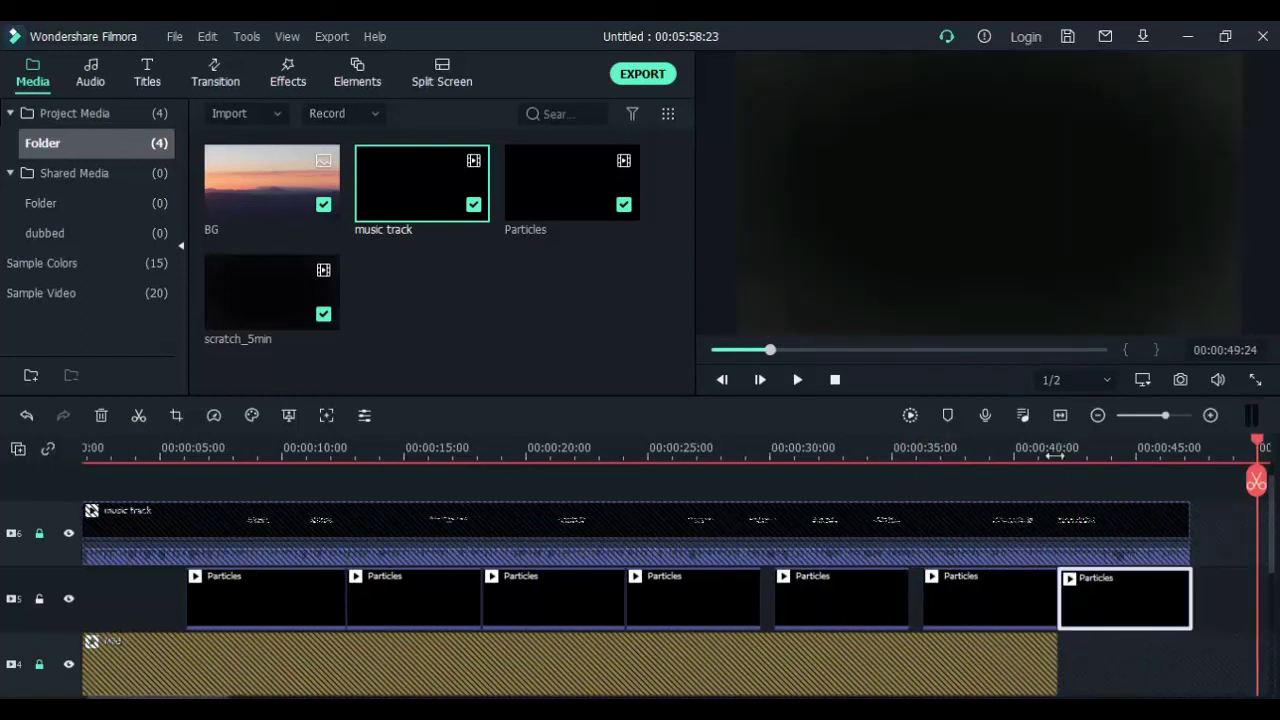
{"action": "left_click", "coordinate": [1055, 449]}
{"action": "key", "text": "space"}
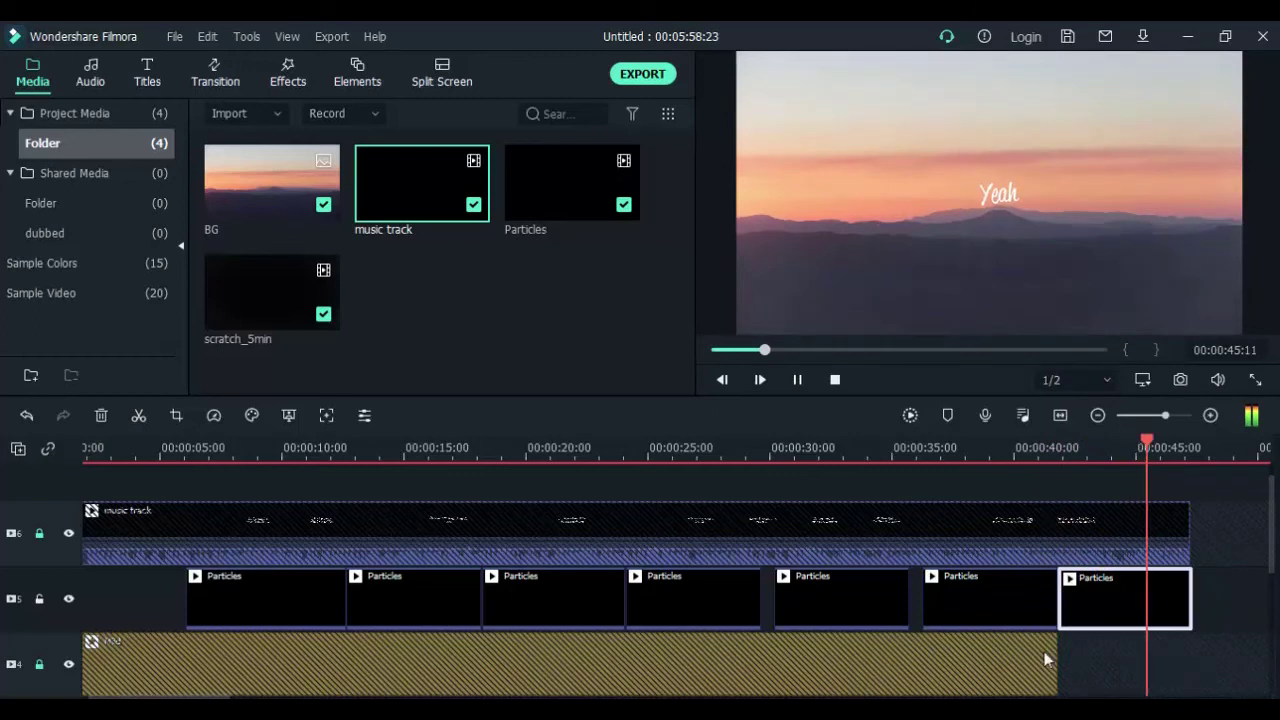
{"action": "key", "text": "space"}
- Unlock the Mild, BG, upper scratch_5min and music track tracks
{"action": "scroll", "coordinate": [172, 555], "scroll_direction": "down", "scroll_amount": 2}
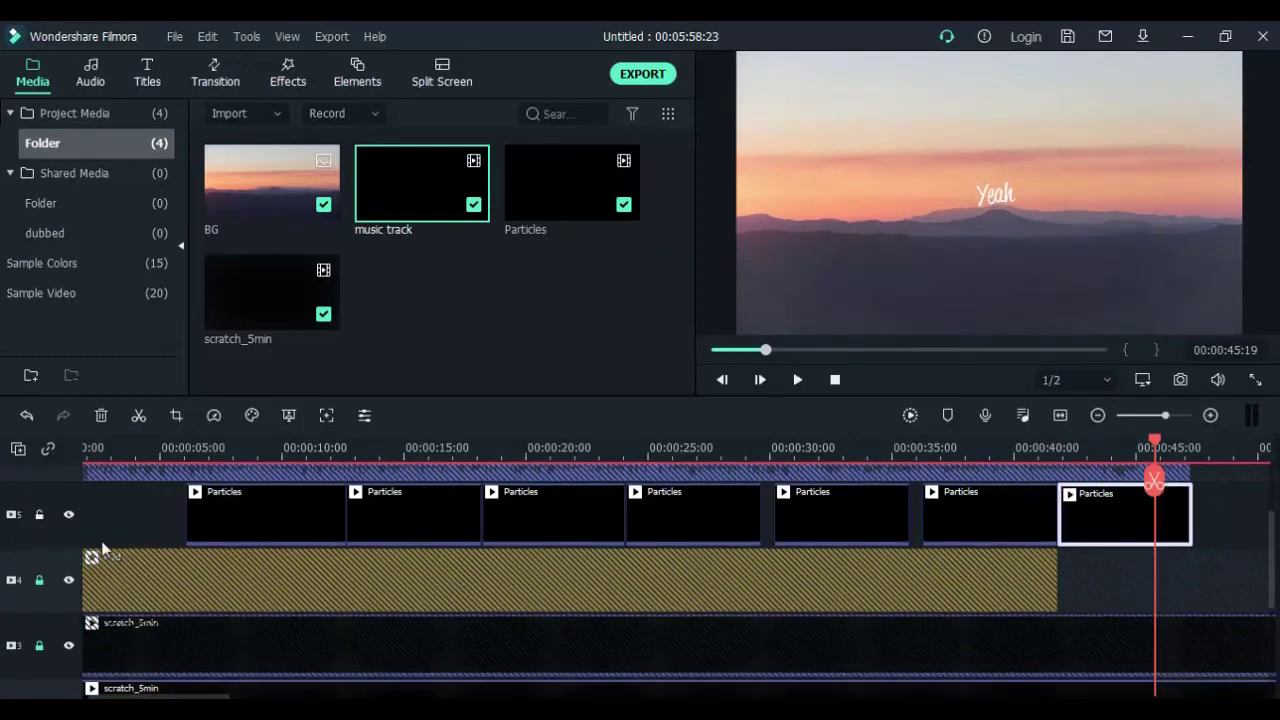
{"action": "left_click", "coordinate": [39, 580]}
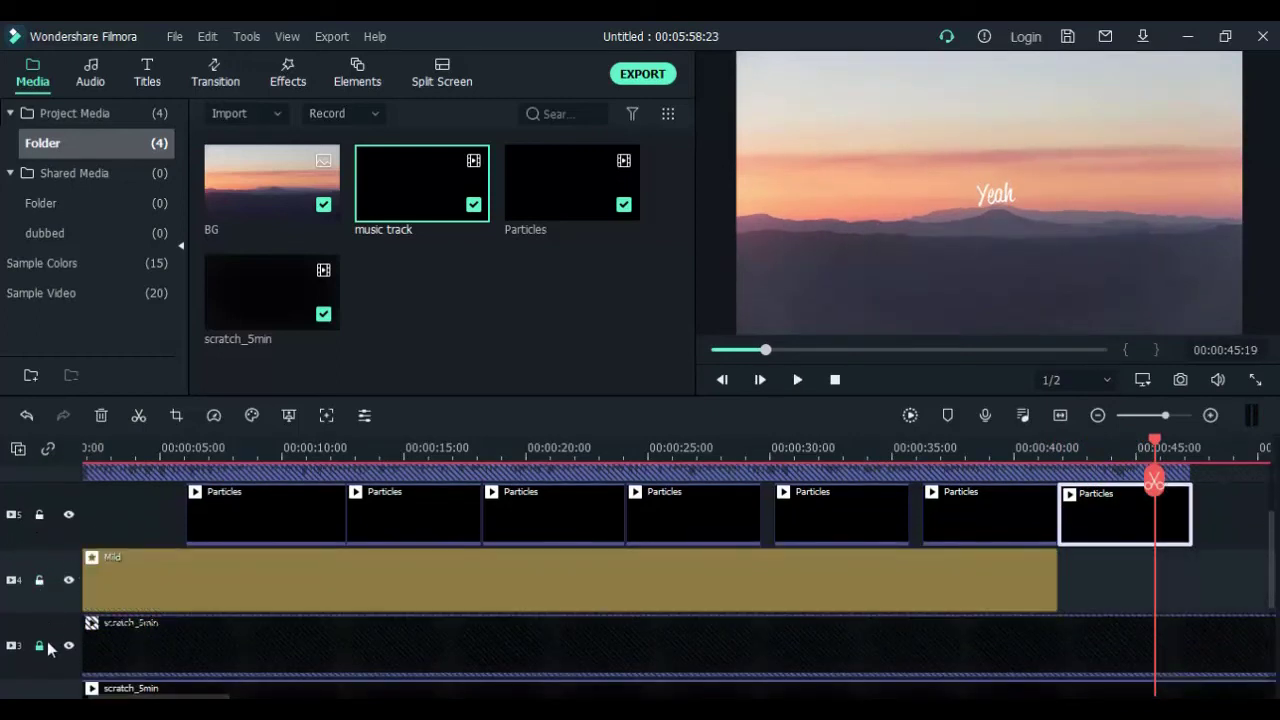
{"action": "scroll", "coordinate": [45, 652], "scroll_direction": "down", "scroll_amount": 1}
{"action": "left_click", "coordinate": [39, 656]}
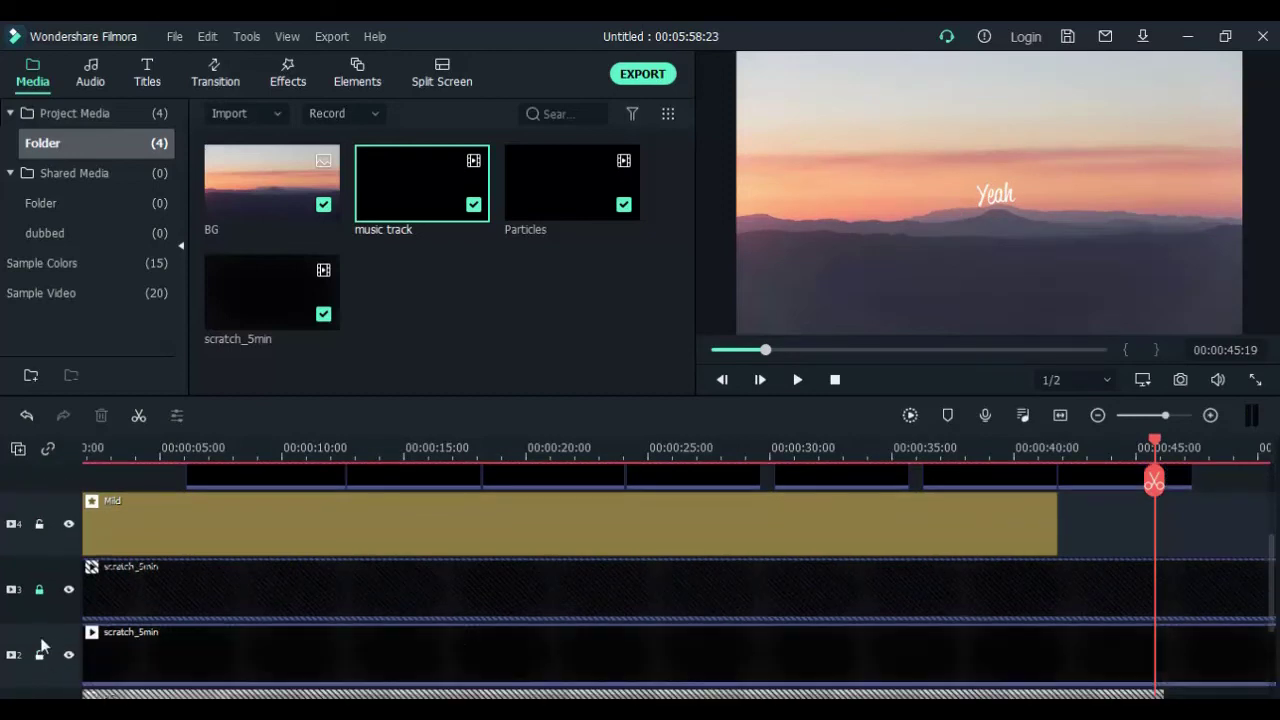
{"action": "scroll", "coordinate": [40, 645], "scroll_direction": "down", "scroll_amount": 1}
{"action": "left_click", "coordinate": [39, 658]}
{"action": "scroll", "coordinate": [33, 594], "scroll_direction": "up", "scroll_amount": 1}
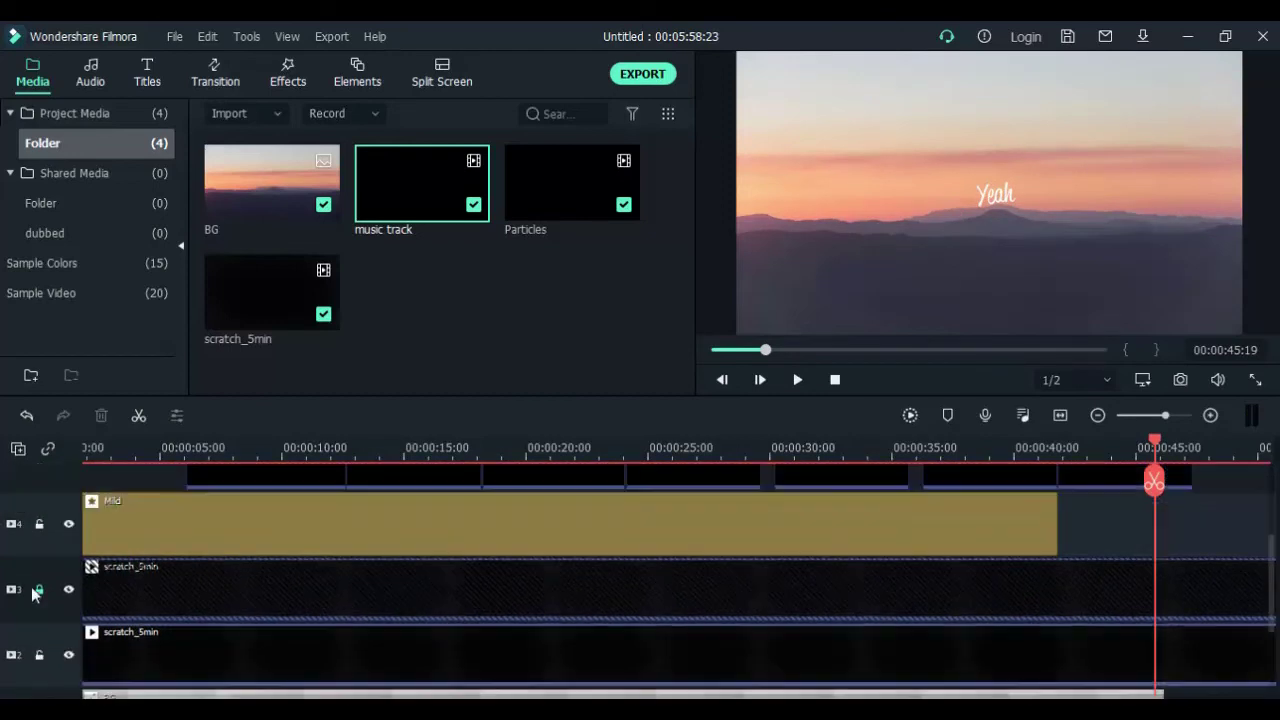
{"action": "left_click", "coordinate": [39, 592]}
{"action": "scroll", "coordinate": [42, 580], "scroll_direction": "up", "scroll_amount": 2}
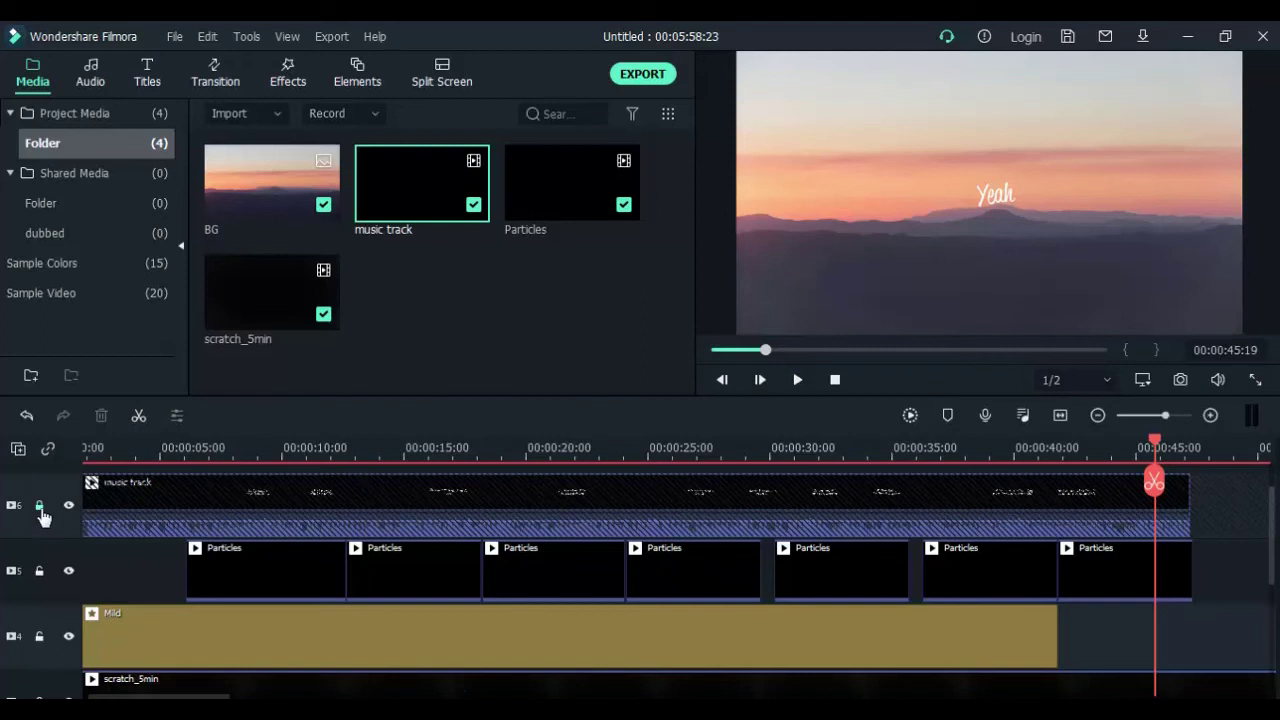
{"action": "left_click", "coordinate": [39, 506]}
{"action": "scroll", "coordinate": [609, 606], "scroll_direction": "up", "scroll_amount": 1}
- Extend the Mild effect to the end of the music track clip
{"action": "scroll", "coordinate": [680, 608], "scroll_direction": "down", "scroll_amount": 3}
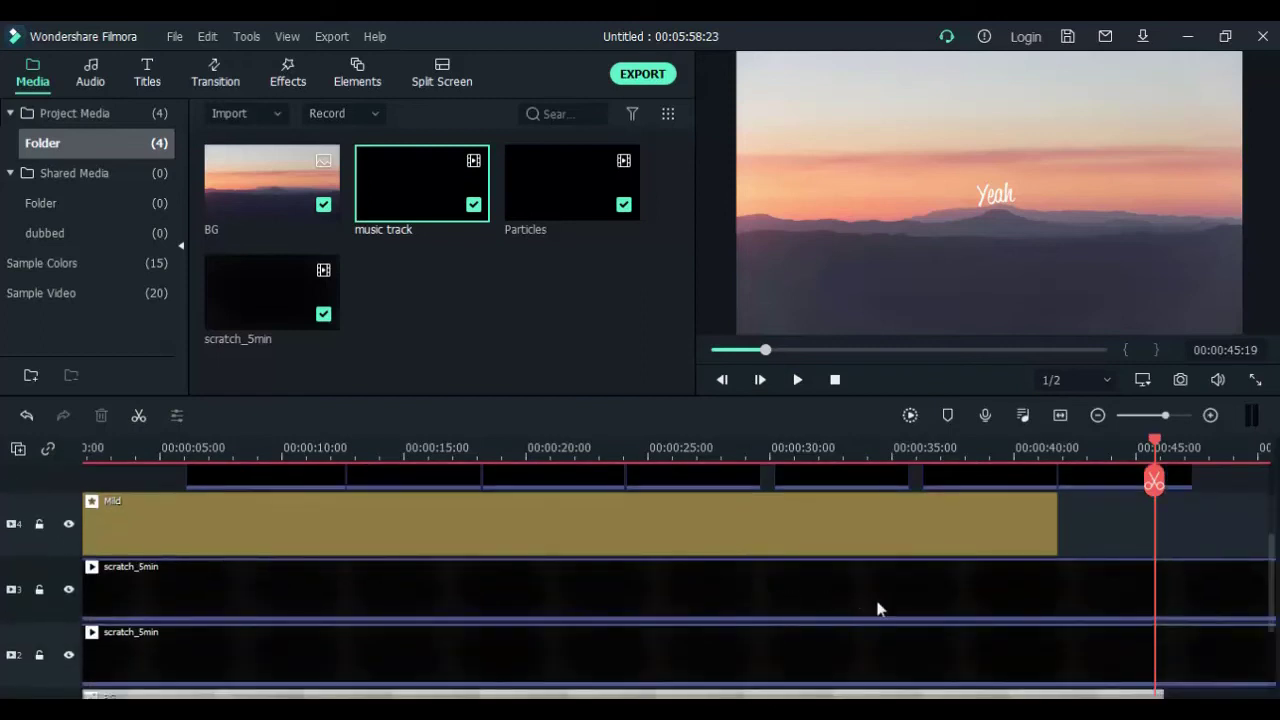
{"action": "scroll", "coordinate": [877, 606], "scroll_direction": "up", "scroll_amount": 2}
{"action": "left_click", "coordinate": [1032, 598]}
{"action": "left_click_drag", "start_coordinate": [1058, 601], "coordinate": [1139, 600]}
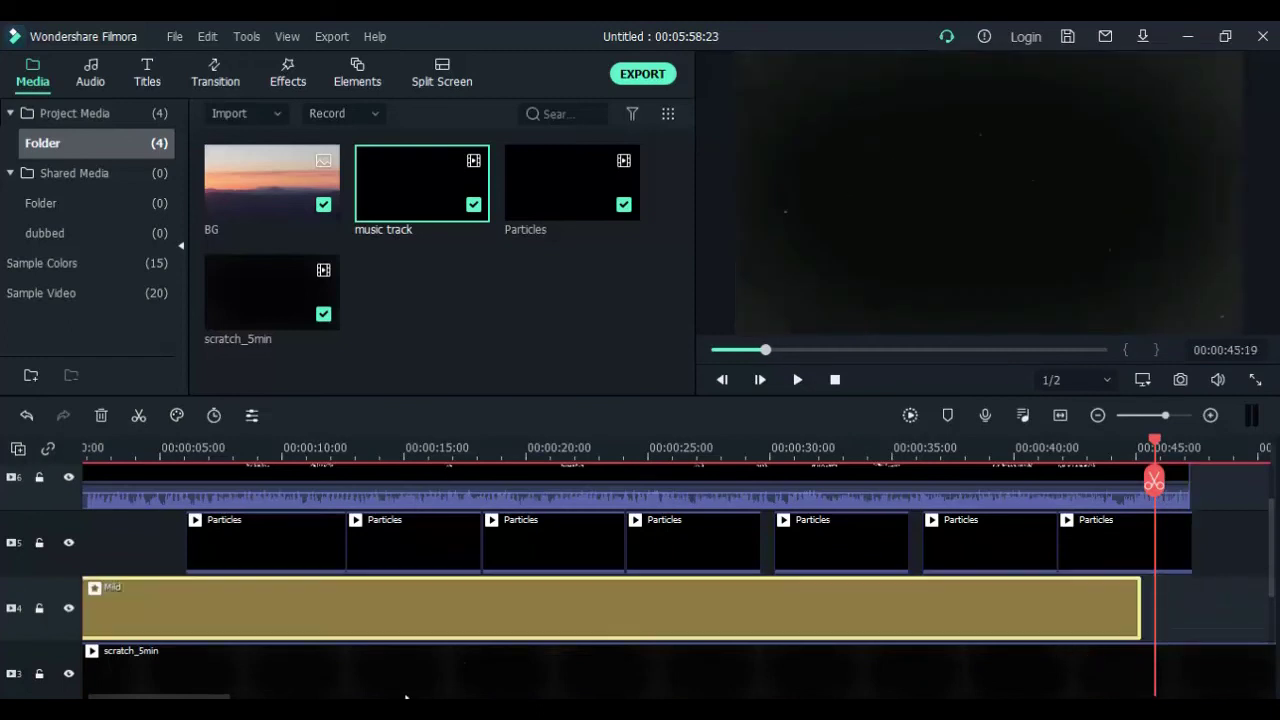
{"action": "left_click_drag", "start_coordinate": [540, 452], "coordinate": [190, 443]}
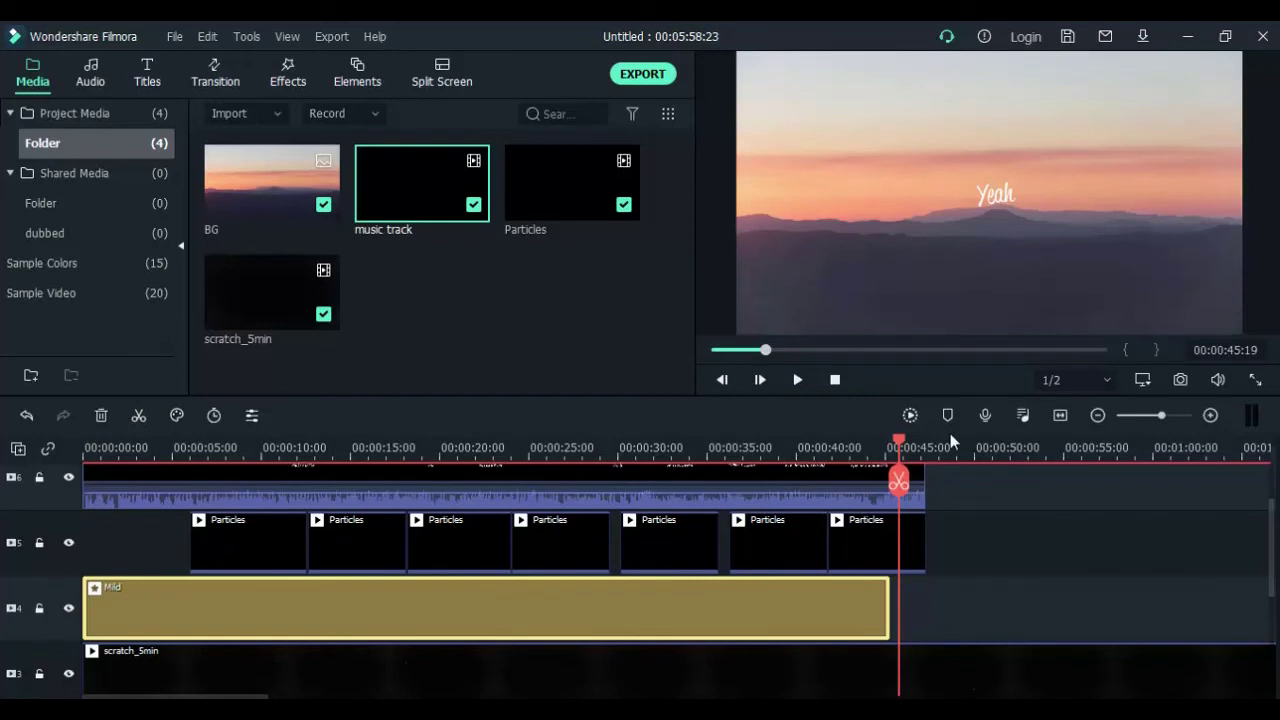
{"action": "left_click_drag", "start_coordinate": [888, 608], "coordinate": [925, 608]}
- Split both scratch_5min clips at 00:00:47:09 and delete the parts after the cut
{"action": "scroll", "coordinate": [980, 610], "scroll_direction": "down", "scroll_amount": 1}
{"action": "left_click", "coordinate": [958, 628]}
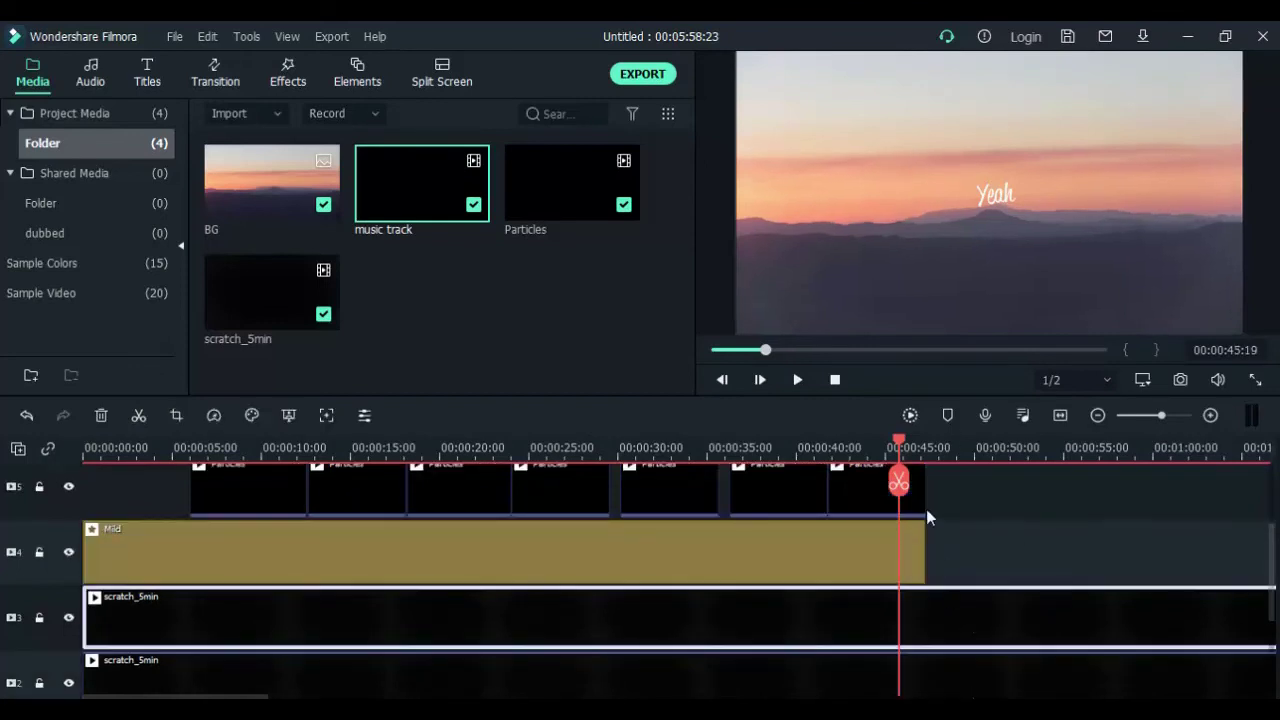
{"action": "left_click", "coordinate": [929, 440]}
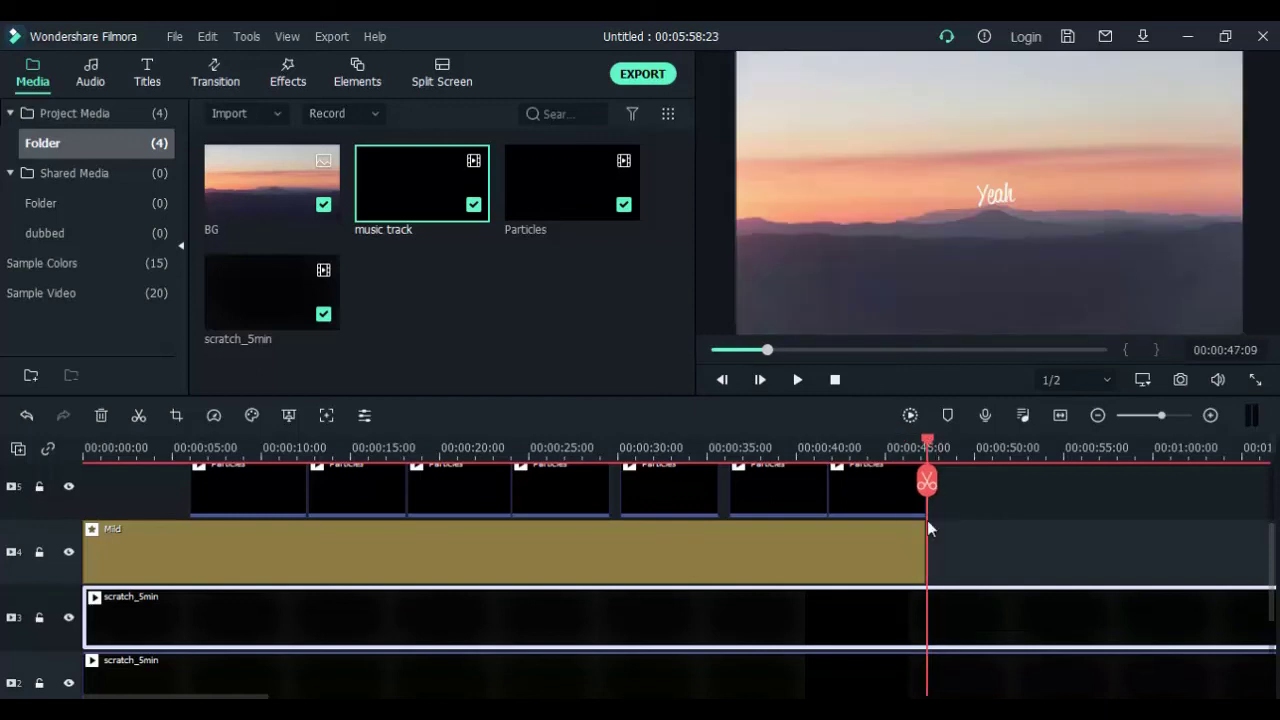
{"action": "scroll", "coordinate": [966, 659], "scroll_direction": "down", "scroll_amount": 1}
{"action": "left_click", "coordinate": [962, 643], "text": "ctrl"}
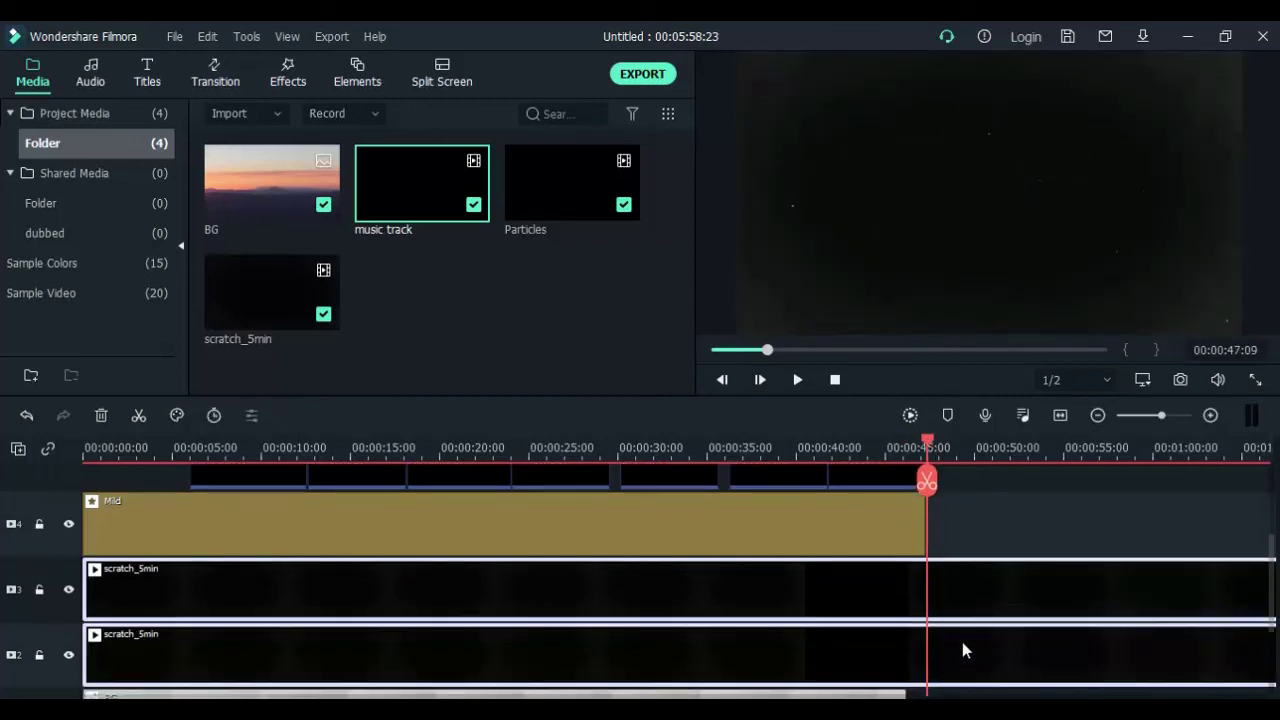
{"action": "key", "text": "ctrl+b"}
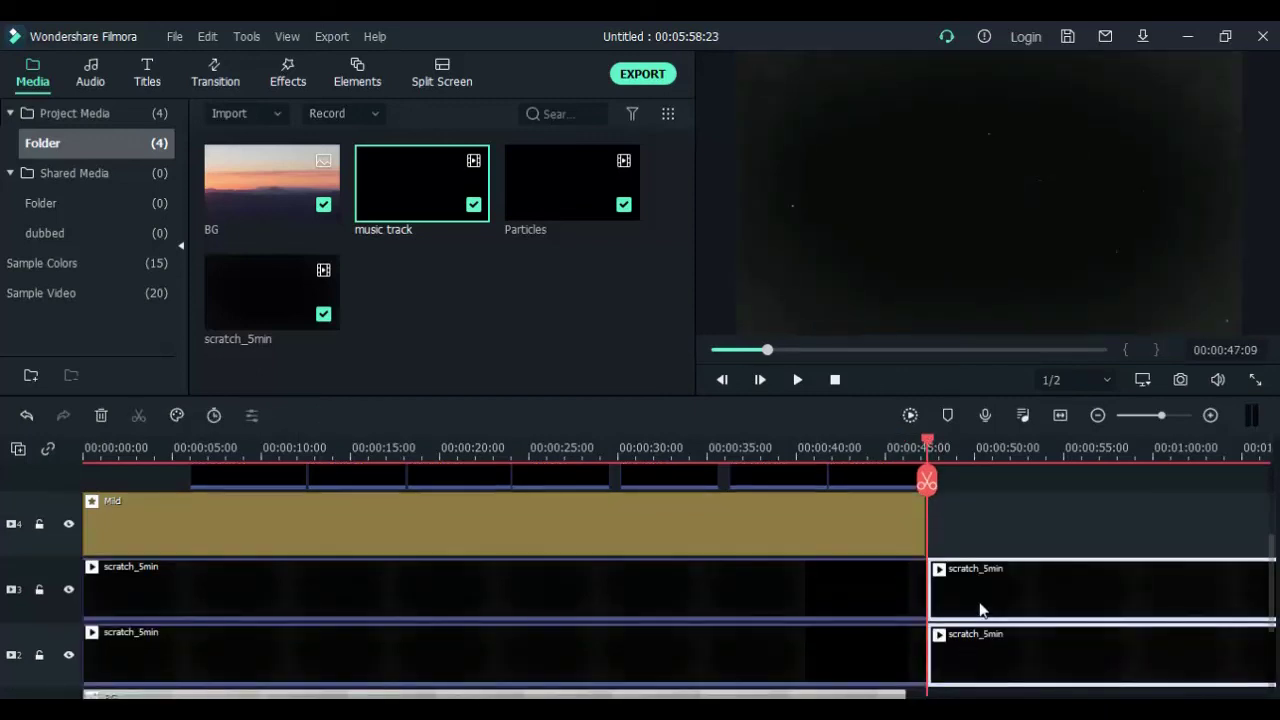
{"action": "key", "text": "Delete"}
- Extend the first BG clip to 00:00:47:09 and delete the leftover BG clip after it
{"action": "scroll", "coordinate": [924, 640], "scroll_direction": "down", "scroll_amount": 1}
{"action": "left_click", "coordinate": [889, 650]}
{"action": "left_click_drag", "start_coordinate": [908, 651], "coordinate": [927, 651]}
{"action": "left_click", "coordinate": [1025, 655]}
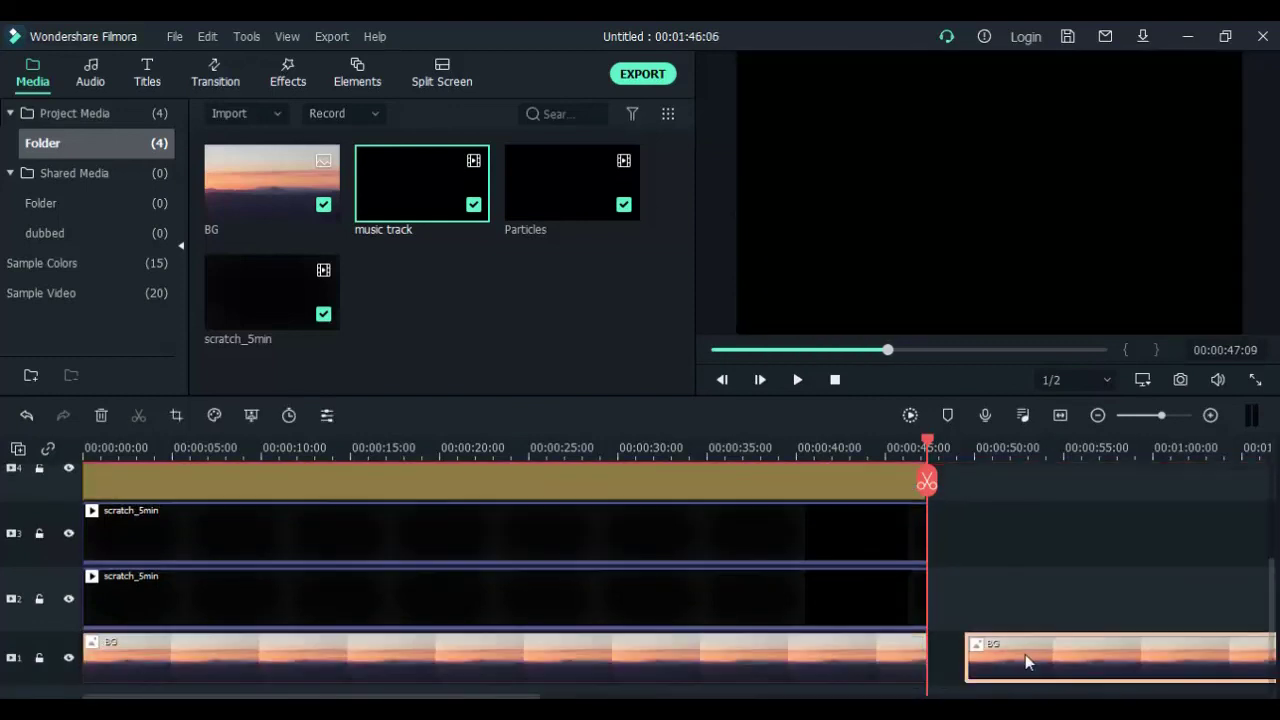
{"action": "key", "text": "Delete"}
{"action": "scroll", "coordinate": [671, 561], "scroll_direction": "down", "scroll_amount": 3}
{"action": "scroll", "coordinate": [677, 561], "scroll_direction": "up", "scroll_amount": 8}
{"action": "scroll", "coordinate": [676, 553], "scroll_direction": "up", "scroll_amount": 1}
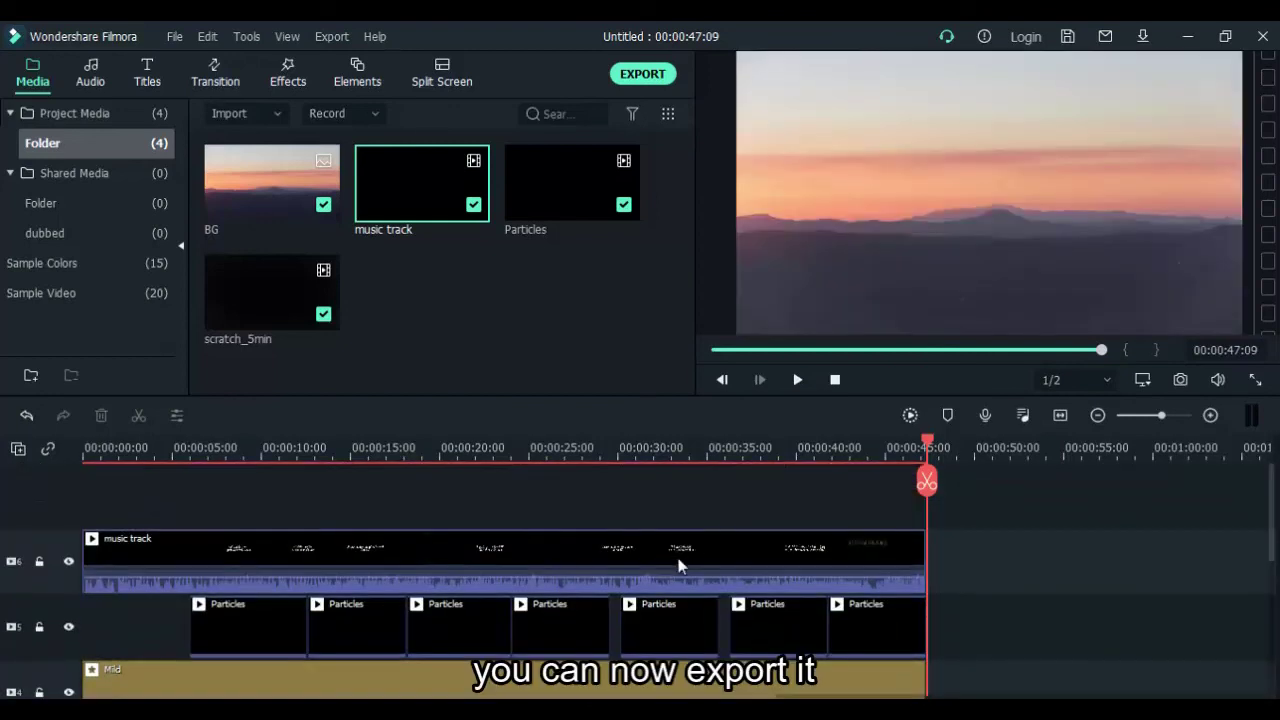
- Export the project as an MP4 named music video with the resolution set to 1280x720
{"action": "left_click", "coordinate": [644, 80]}
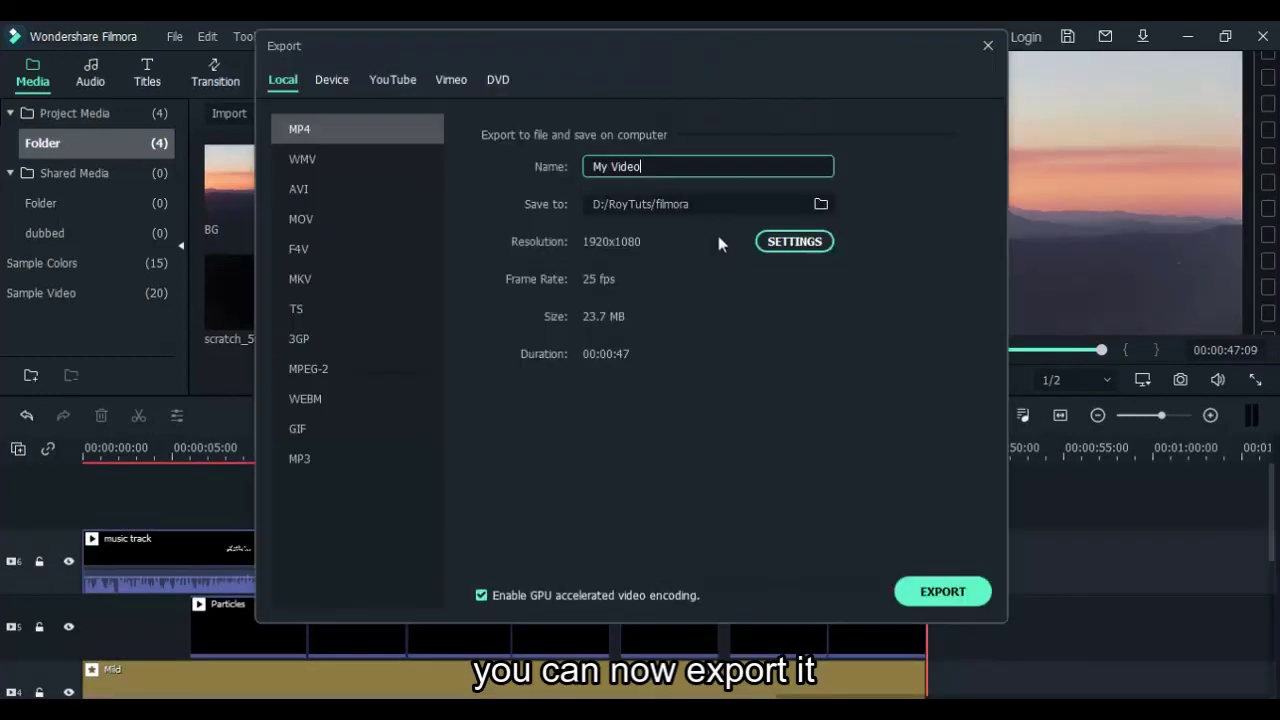
{"action": "type", "text": "music video"}
{"action": "left_click", "coordinate": [818, 248]}
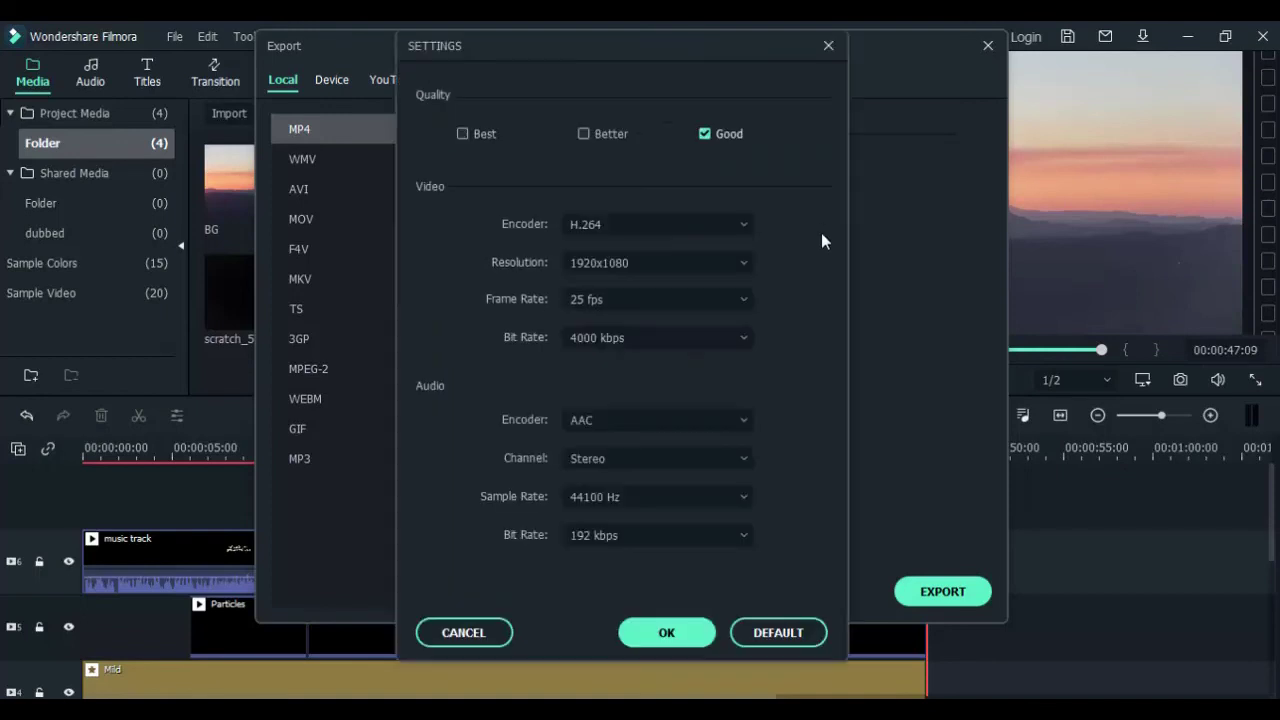
{"action": "left_click", "coordinate": [588, 262]}
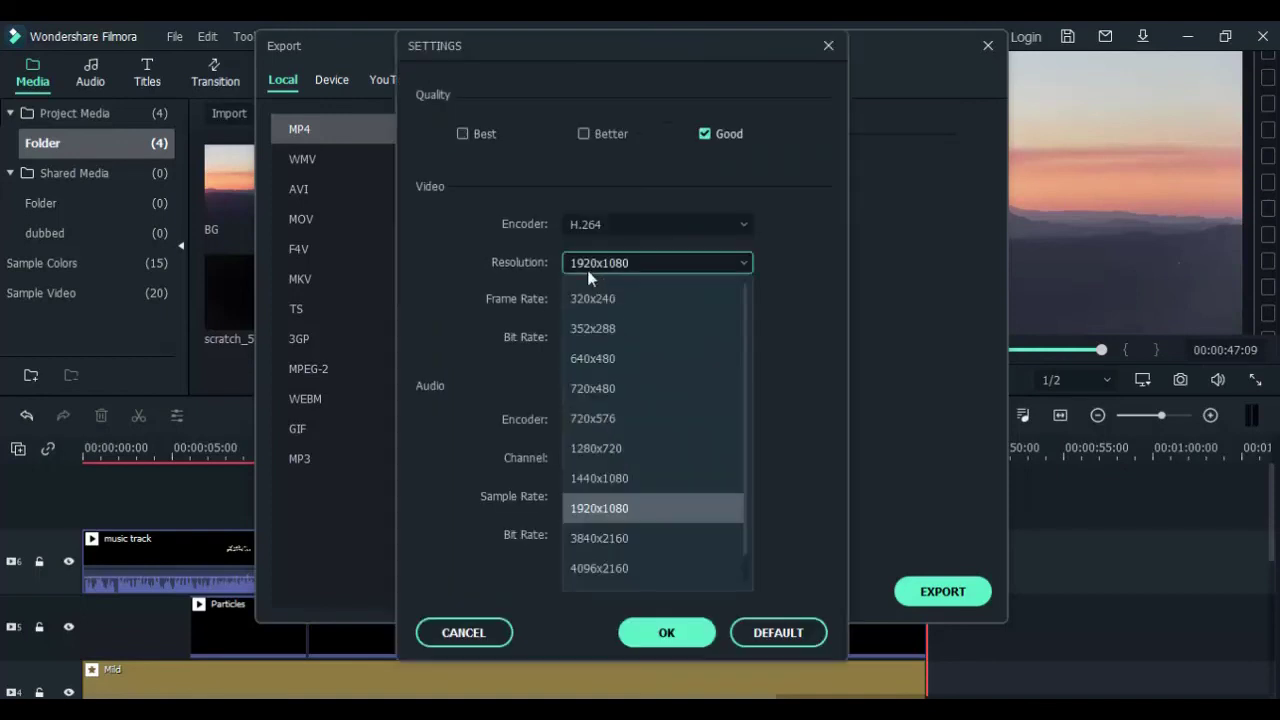
{"action": "left_click", "coordinate": [588, 445]}
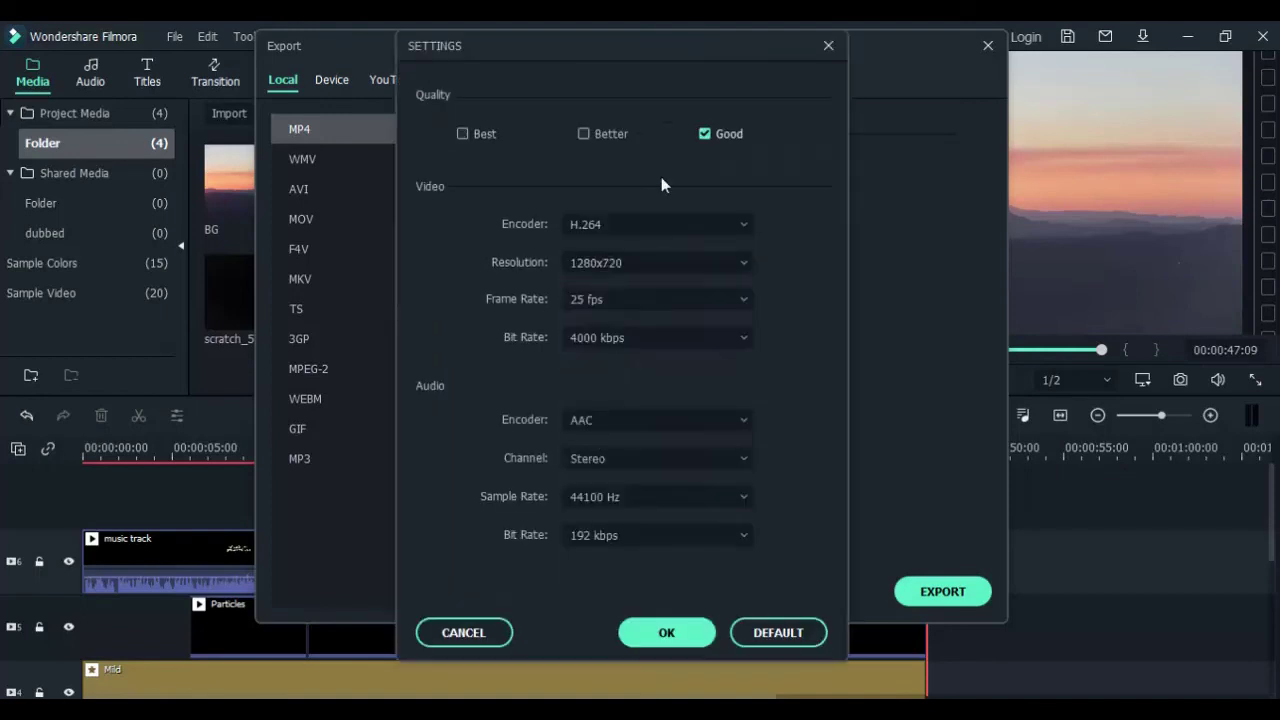
{"action": "left_click", "coordinate": [690, 638]}
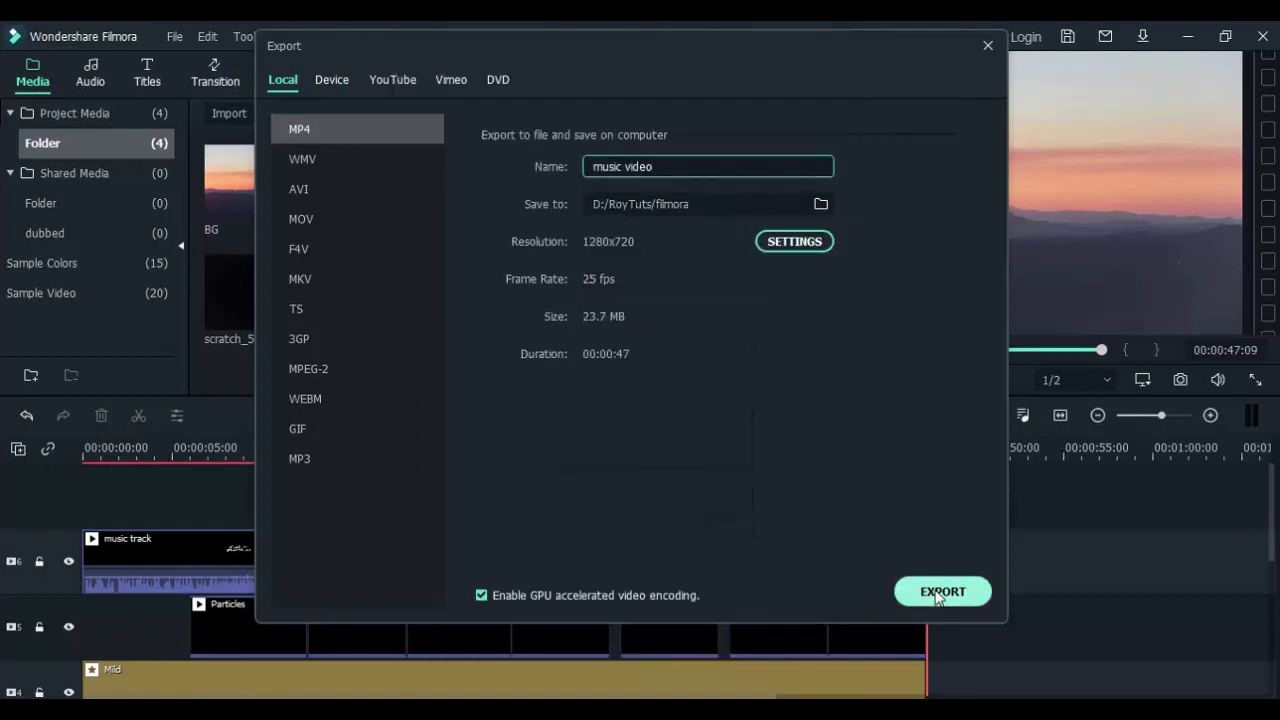
{"action": "left_click", "coordinate": [940, 591]}
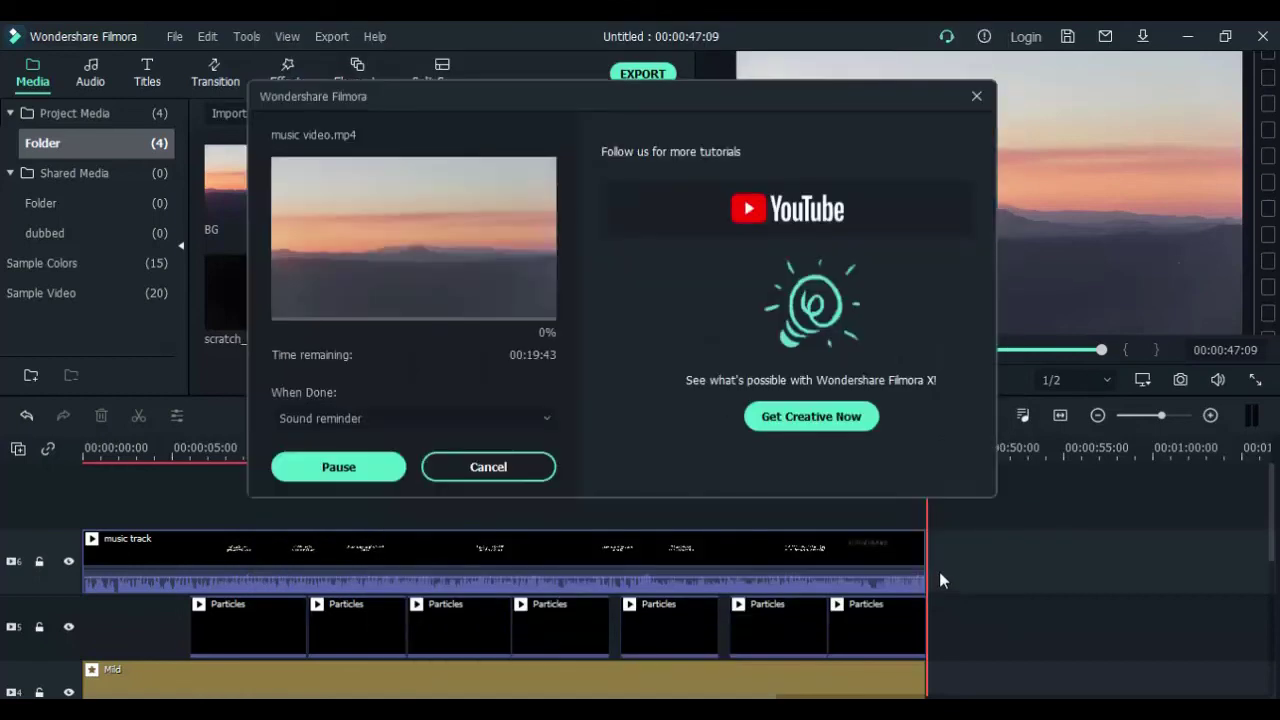